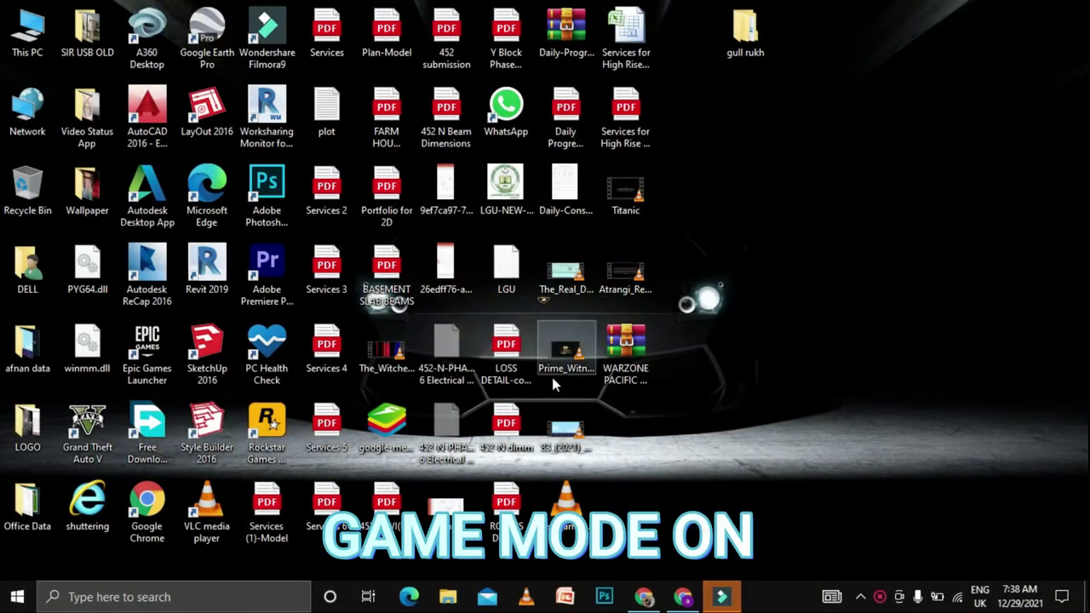
# - Open the Windows Game Mode settings, toggle Game Mode off and back on, and close the settings
pyautogui.click(161, 592)
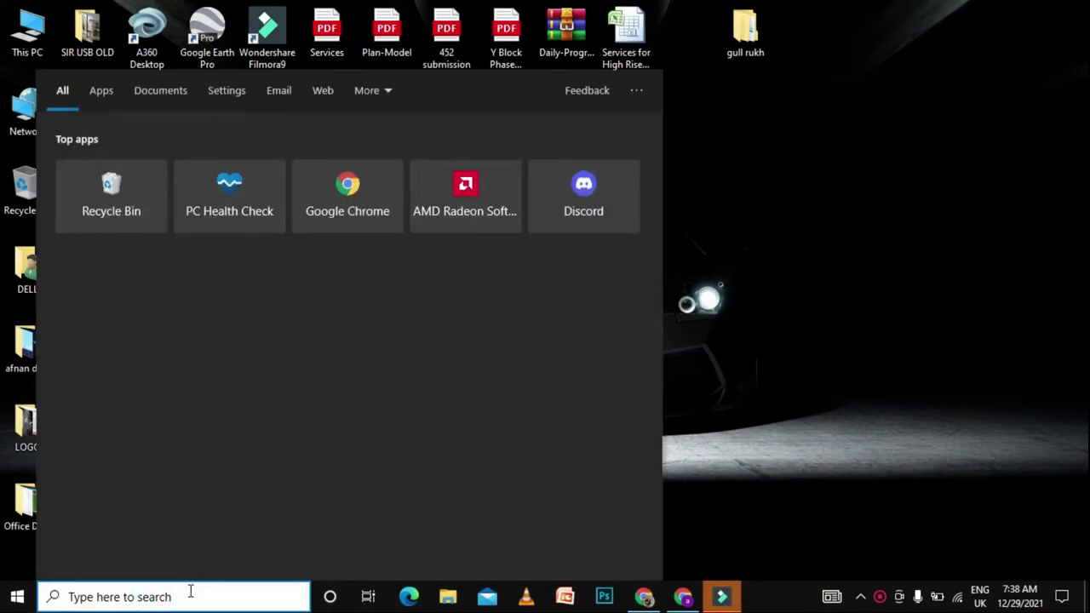
pyautogui.write('gam')
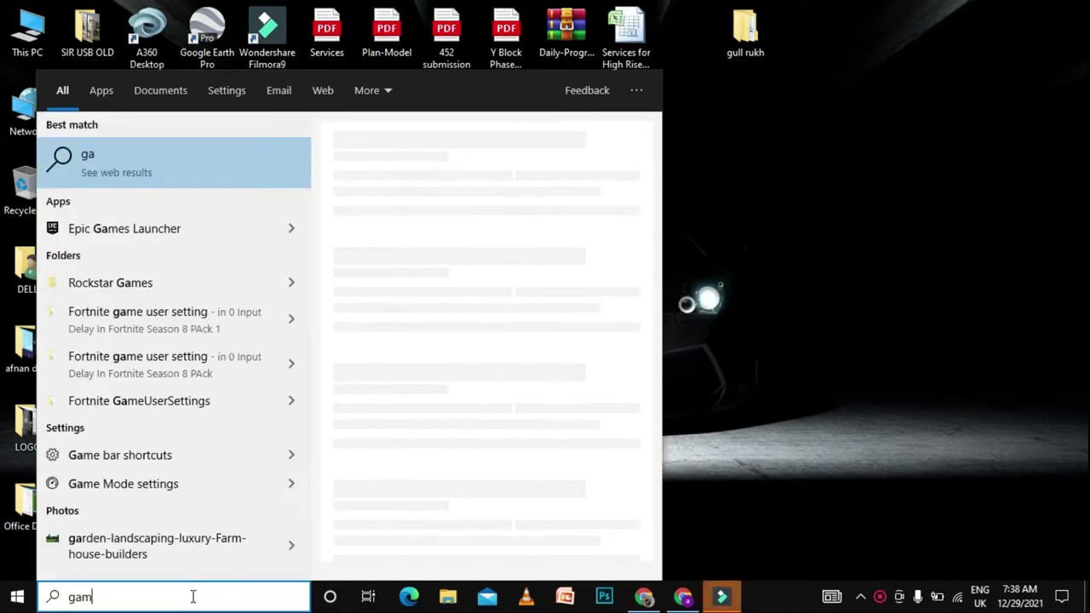
pyautogui.write('e m')
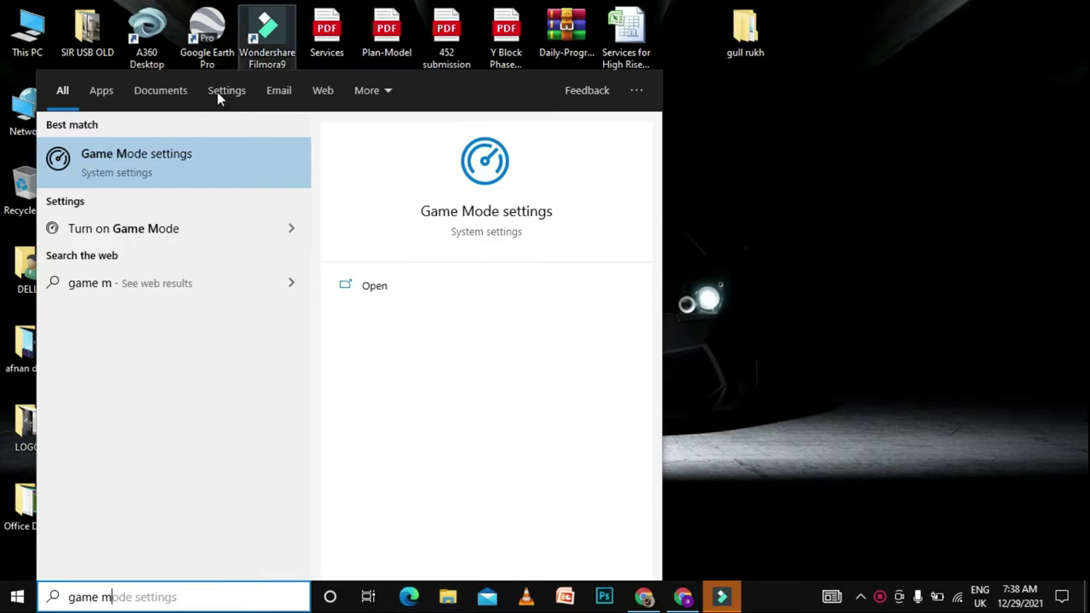
pyautogui.click(88, 169)
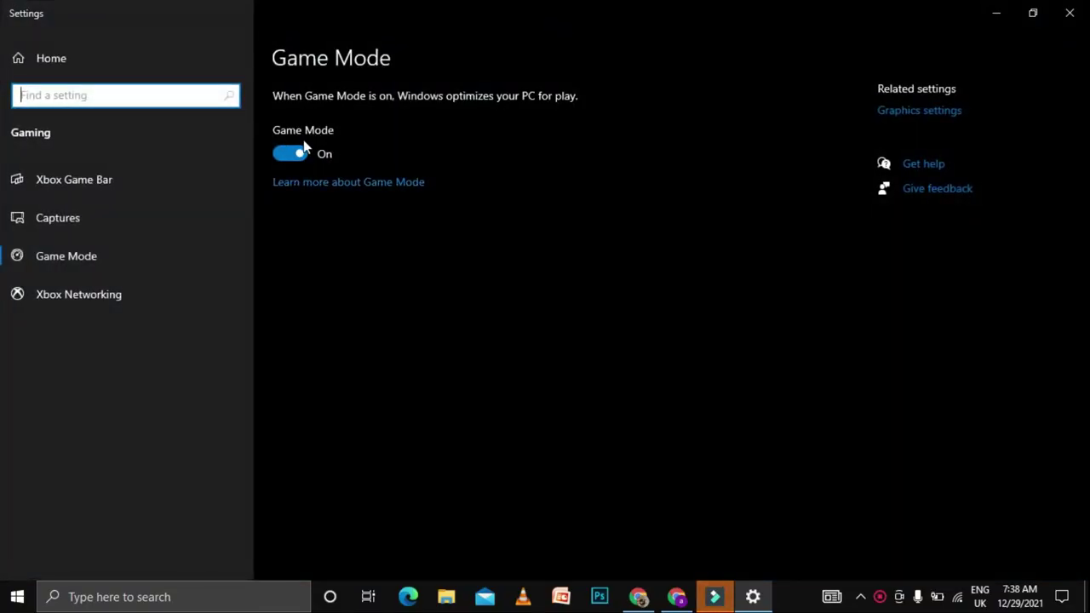
pyautogui.click(287, 154)
pyautogui.click(288, 160)
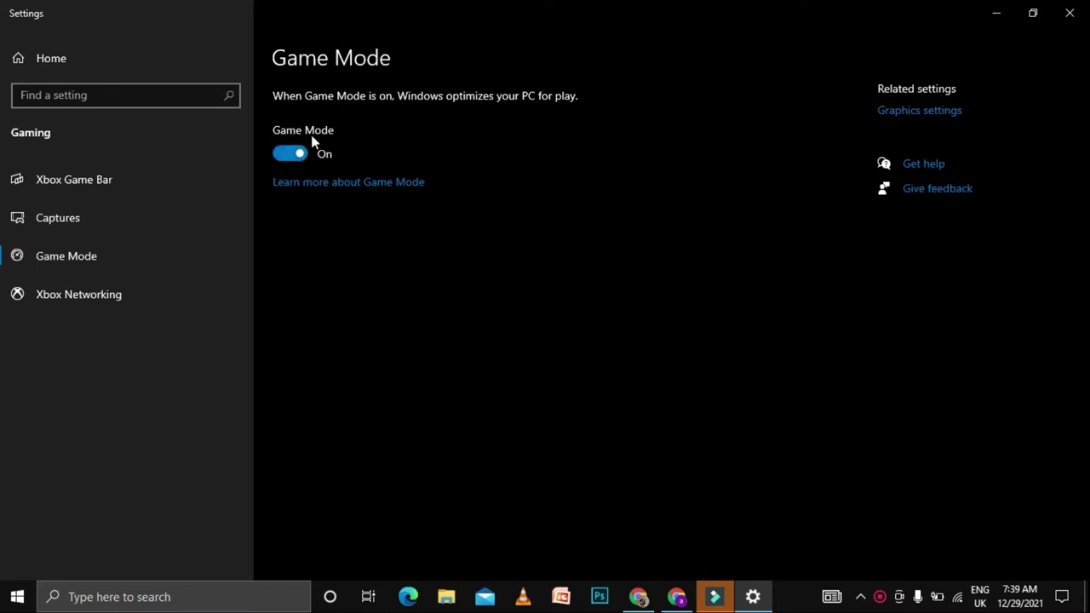
pyautogui.click(1070, 8)
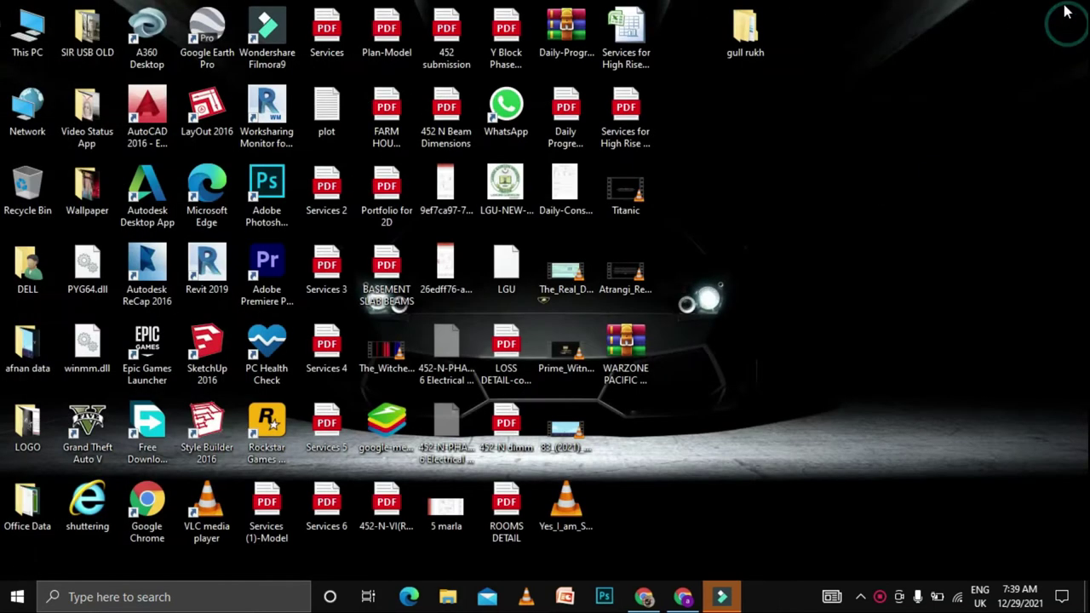
# - Open the Windows Update settings, check for updates, and close the settings
pyautogui.click(166, 596)
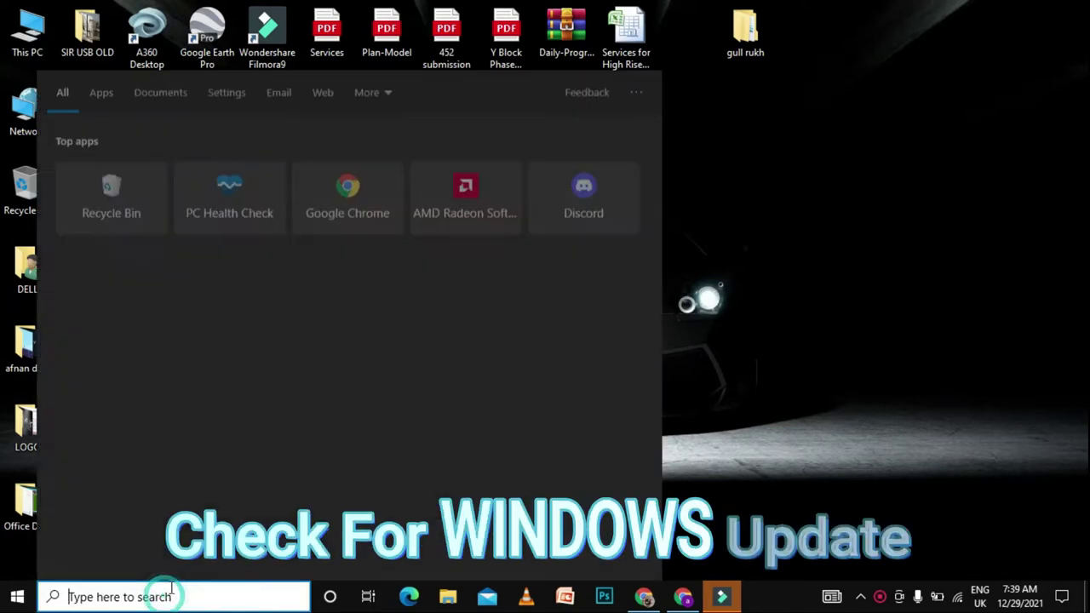
pyautogui.write('windo')
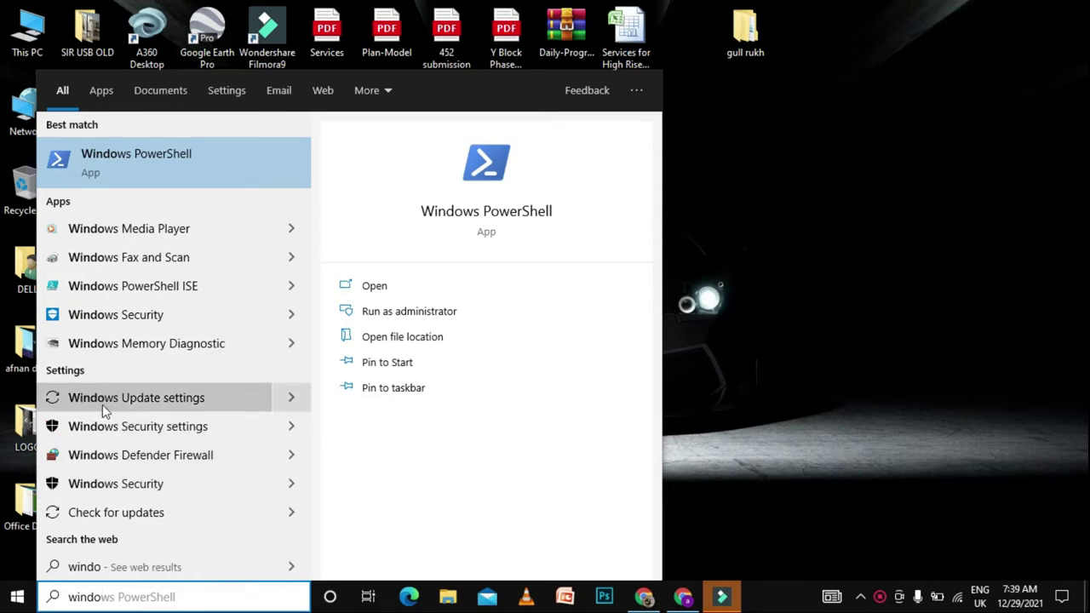
pyautogui.click(128, 396)
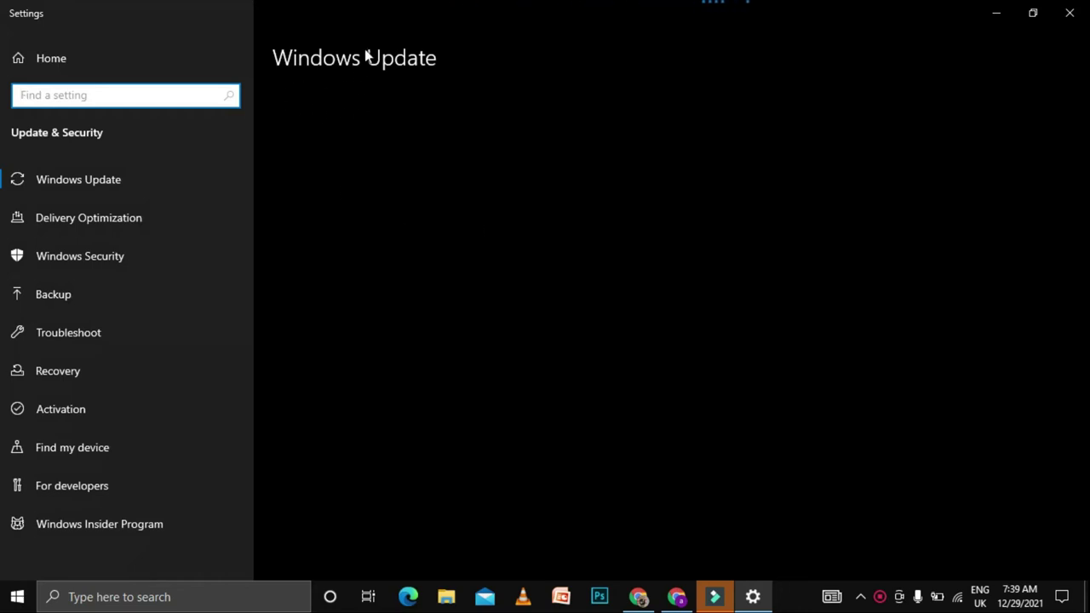
pyautogui.click(321, 150)
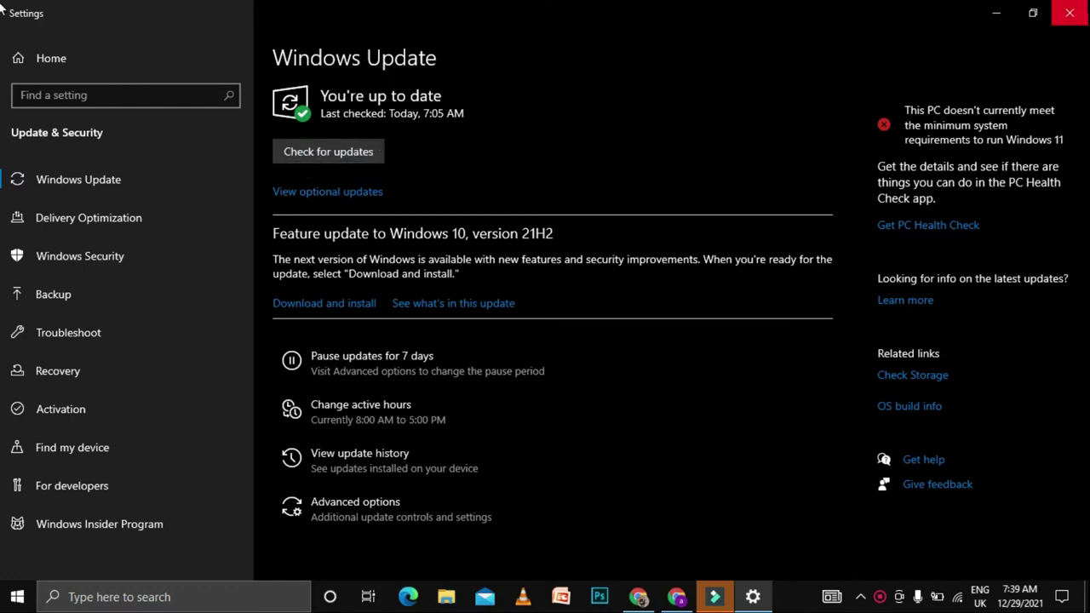
pyautogui.click(1069, 13)
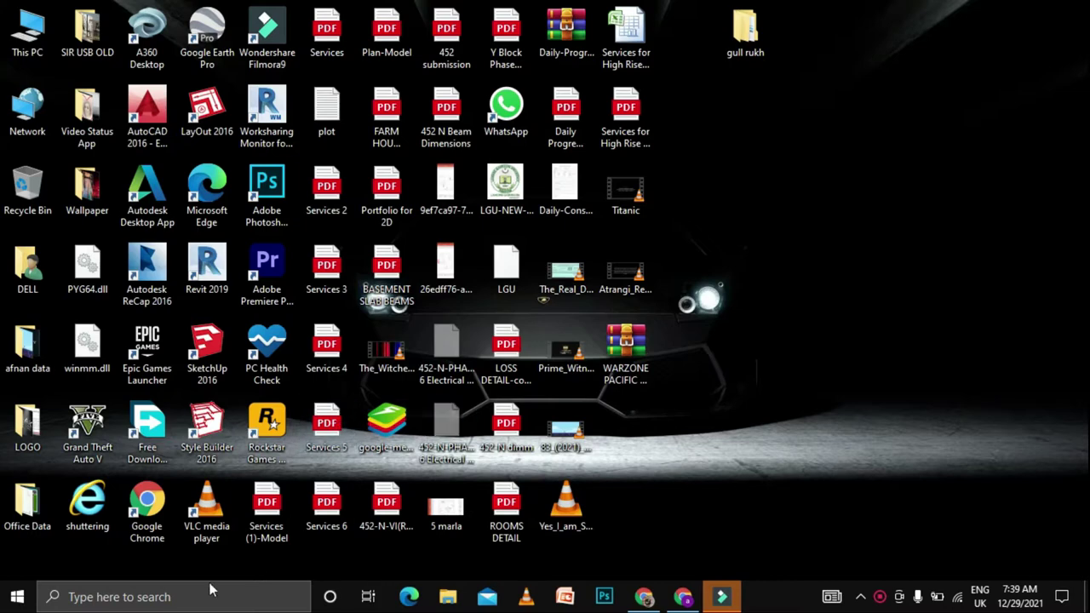
# - Open the Keyboard properties, review the repeat delay and repeat rate, and accept the dialog
pyautogui.click(132, 601)
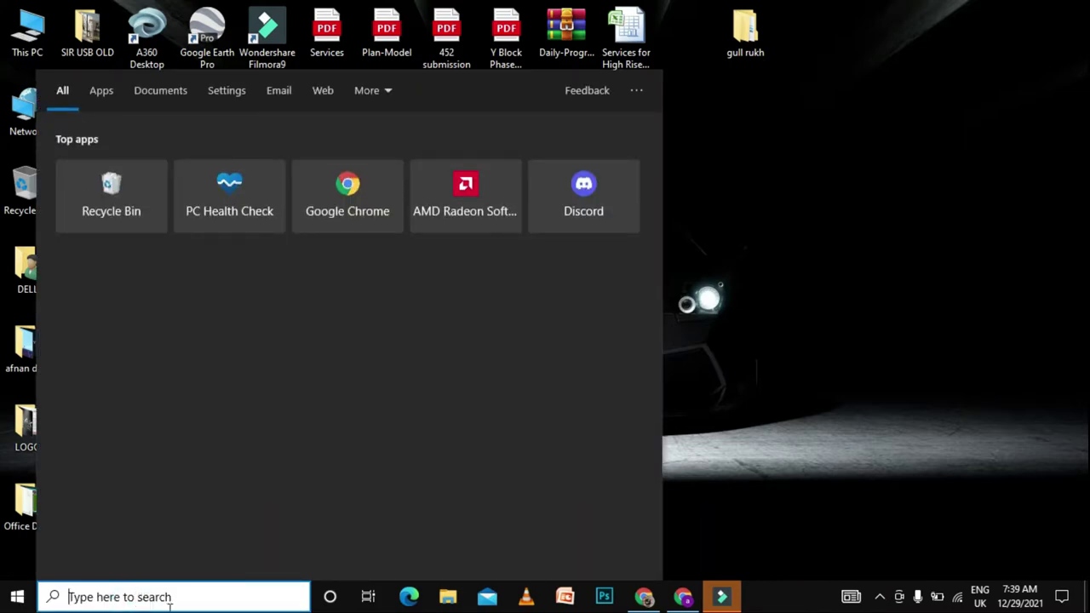
pyautogui.write('ke')
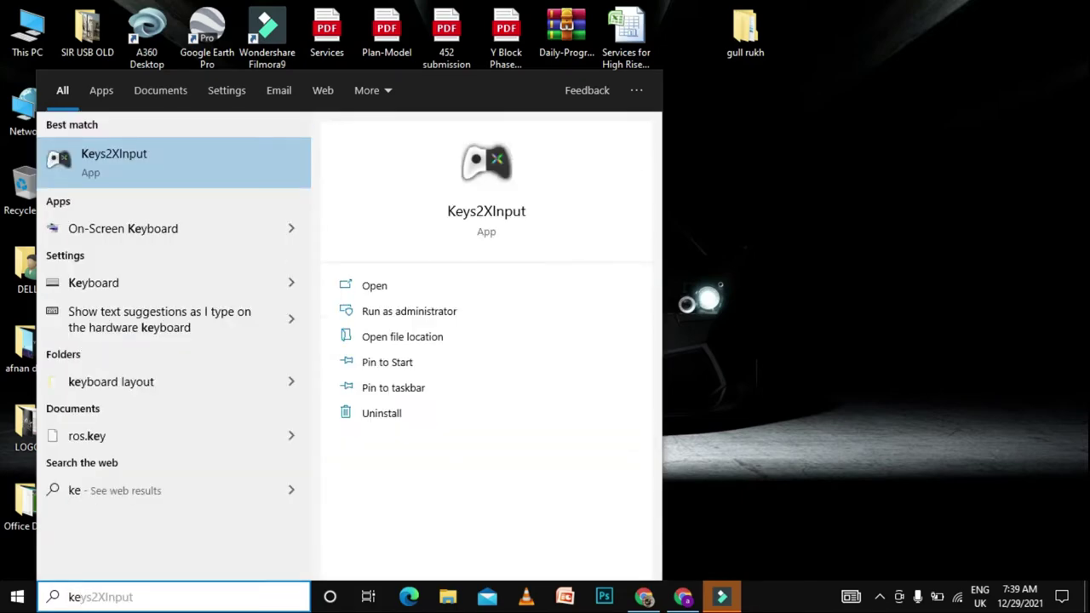
pyautogui.click(123, 282)
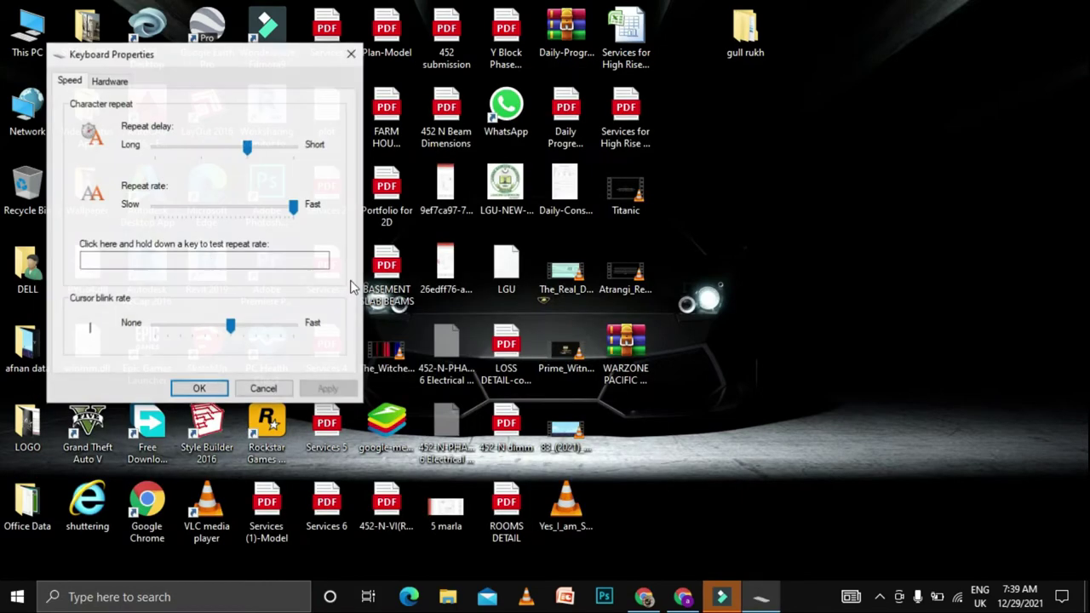
pyautogui.moveTo(299, 53); pyautogui.dragTo(507, 34)
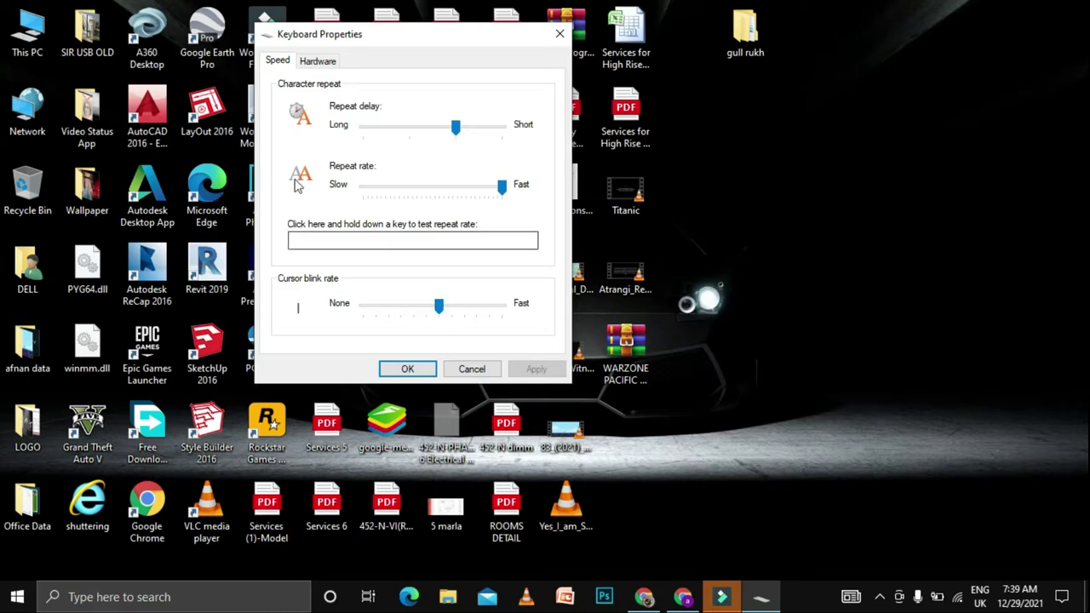
pyautogui.click(402, 372)
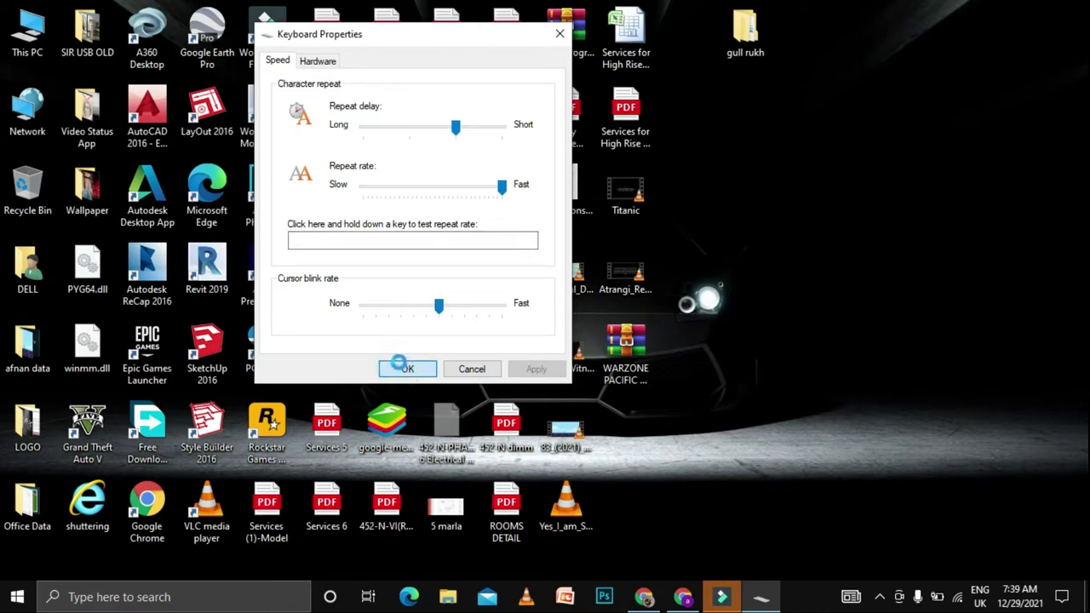
# - Open Device Manager in Computer Management and expand the display adapters category
pyautogui.rightClick(36, 46)
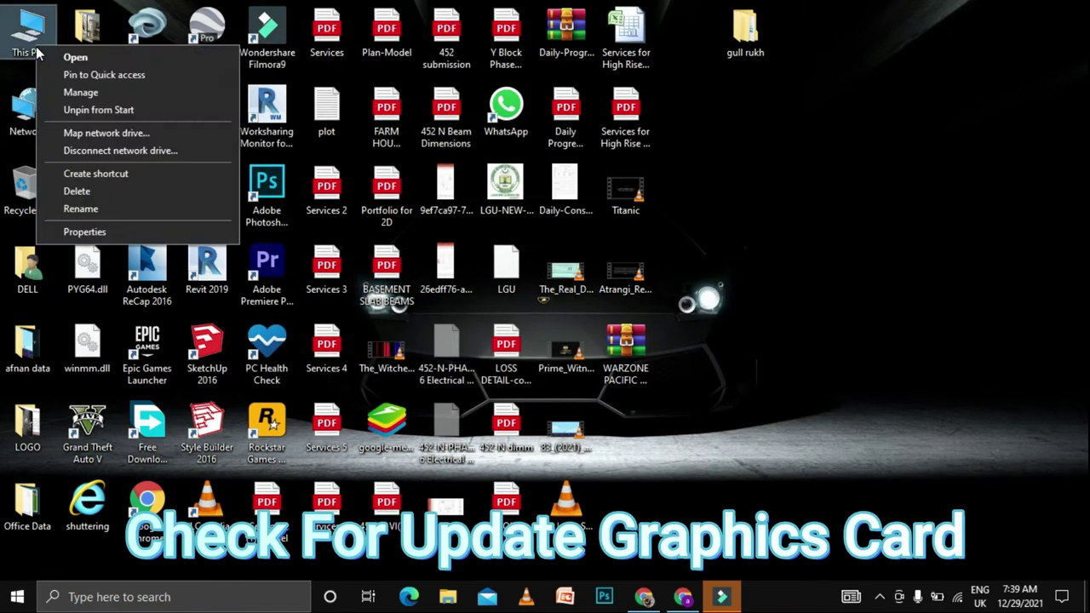
pyautogui.click(78, 94)
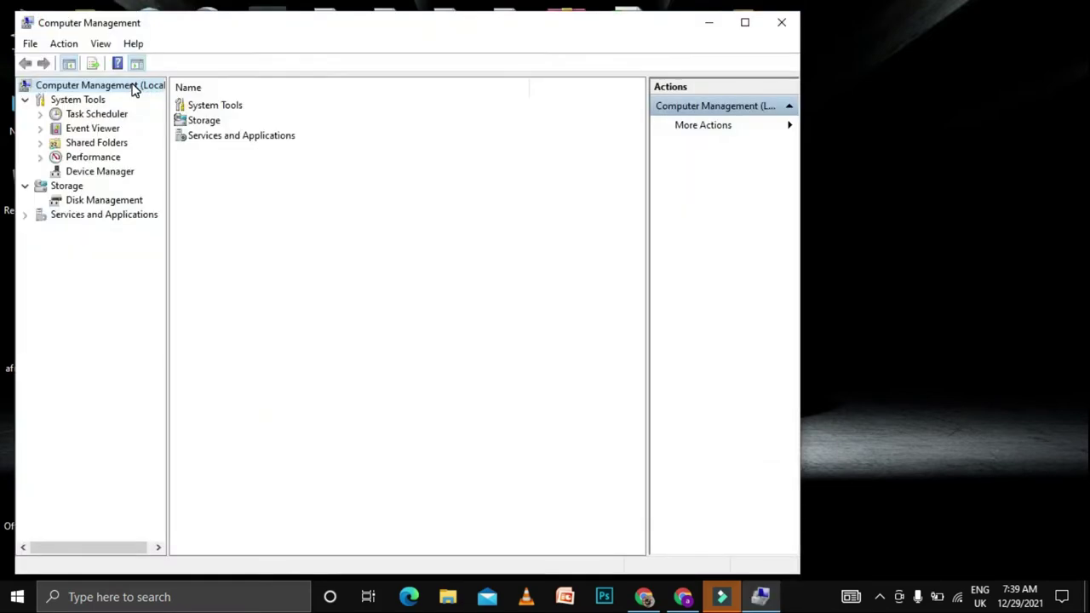
pyautogui.click(92, 173)
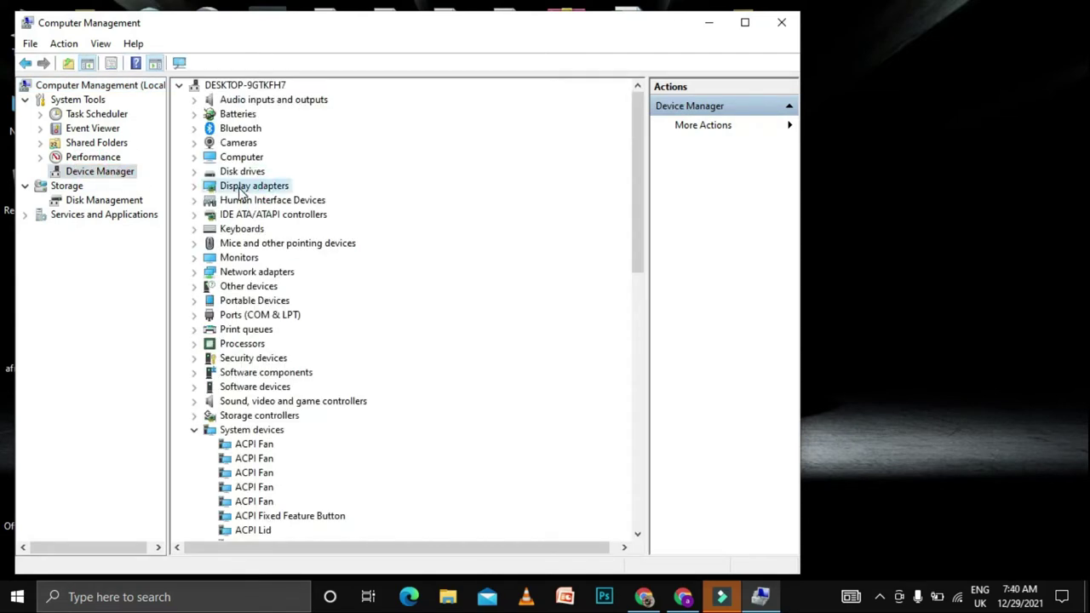
pyautogui.doubleClick(241, 188)
# - Search automatically for an updated driver for the AMD Radeon (TM) R5 M335 adapter and close Computer Management
pyautogui.click(295, 200)
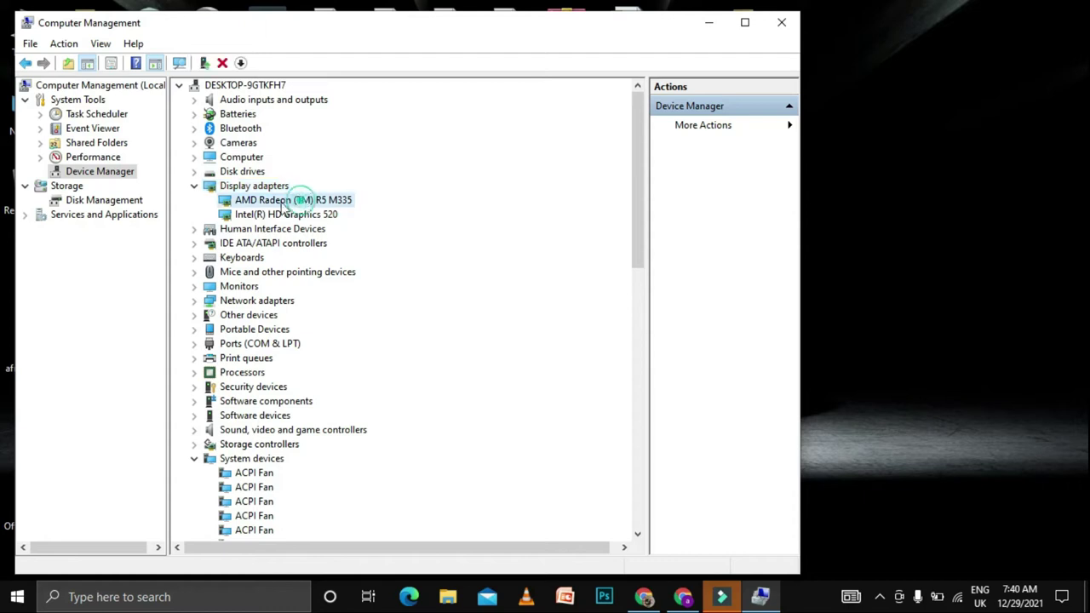
pyautogui.rightClick(286, 206)
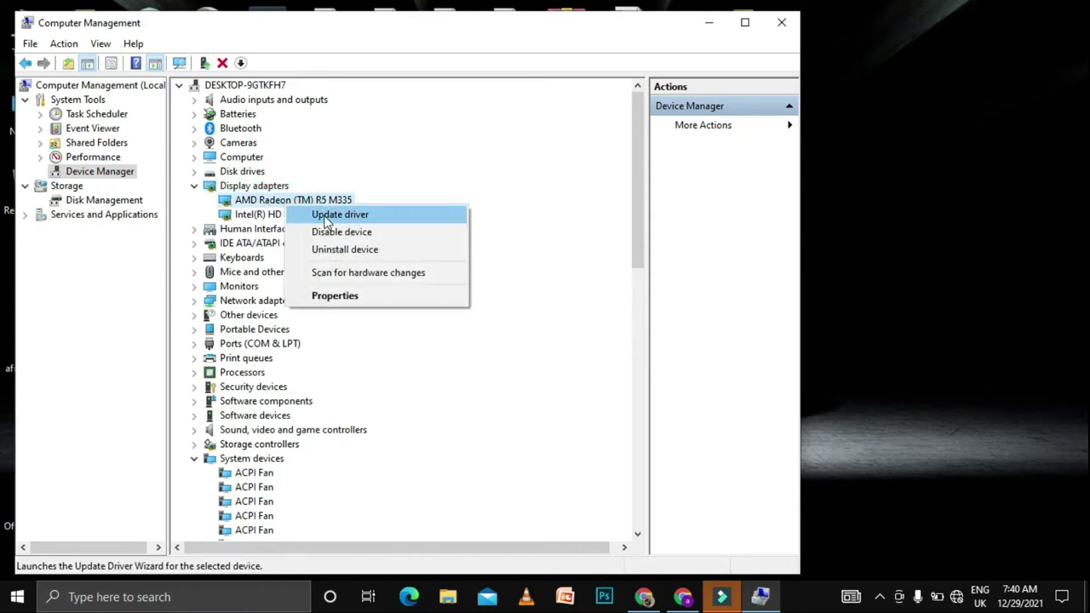
pyautogui.click(326, 220)
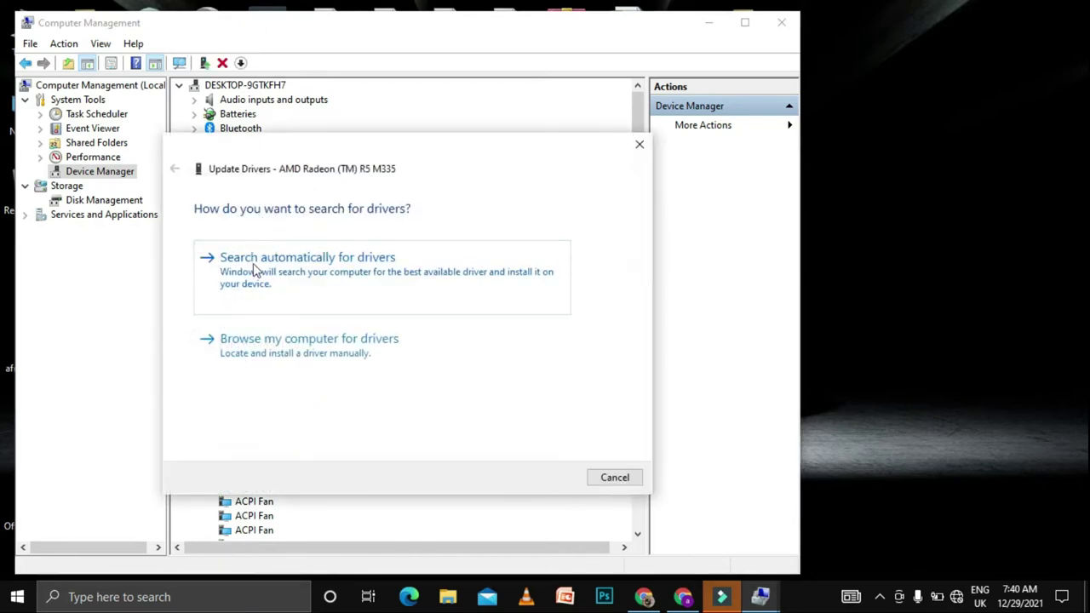
pyautogui.click(312, 281)
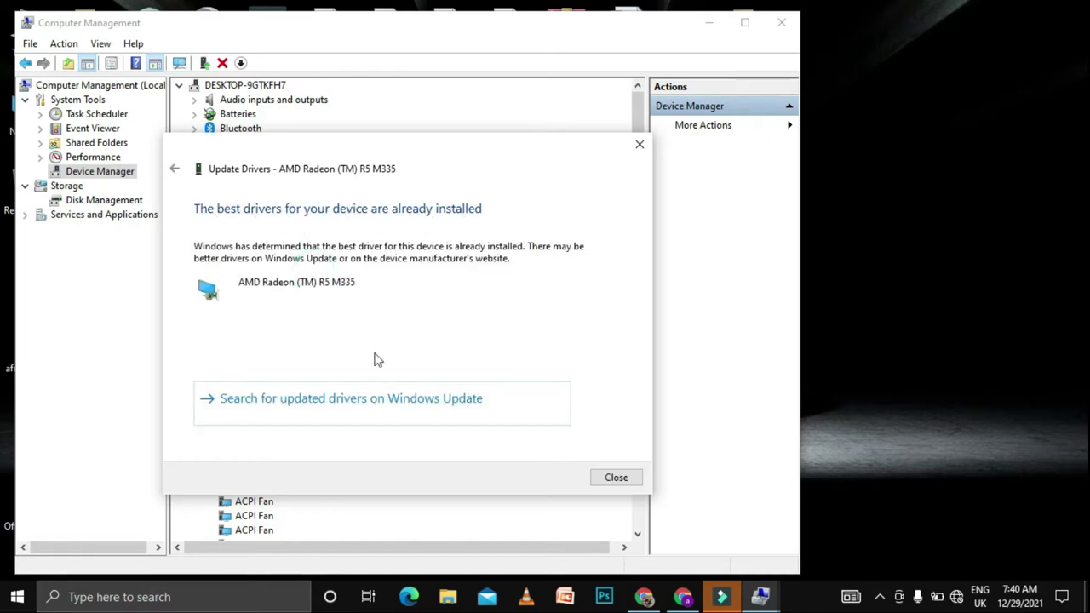
pyautogui.click(606, 479)
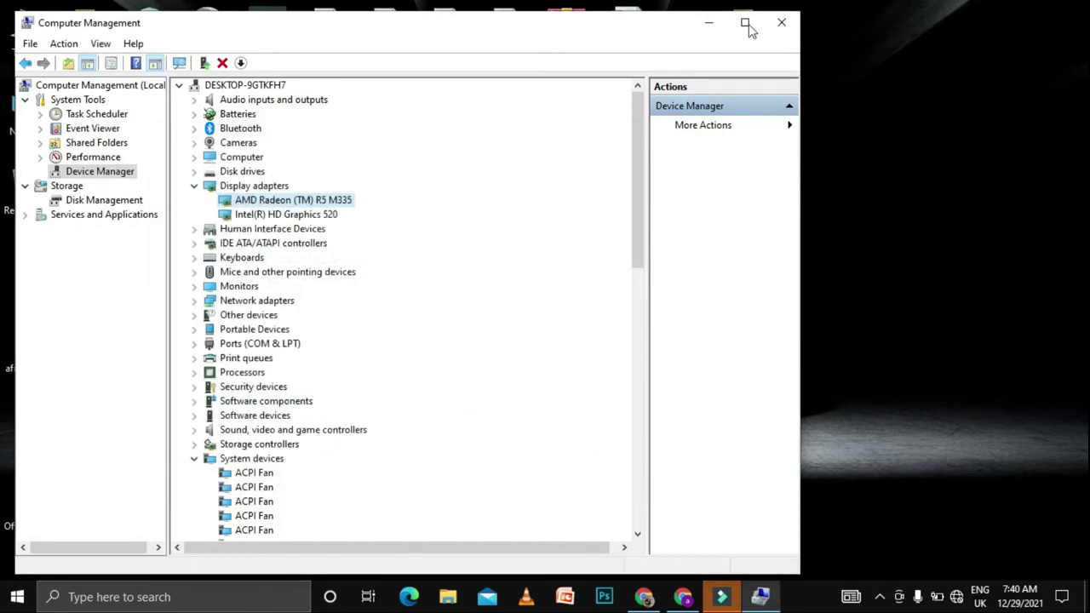
pyautogui.click(781, 23)
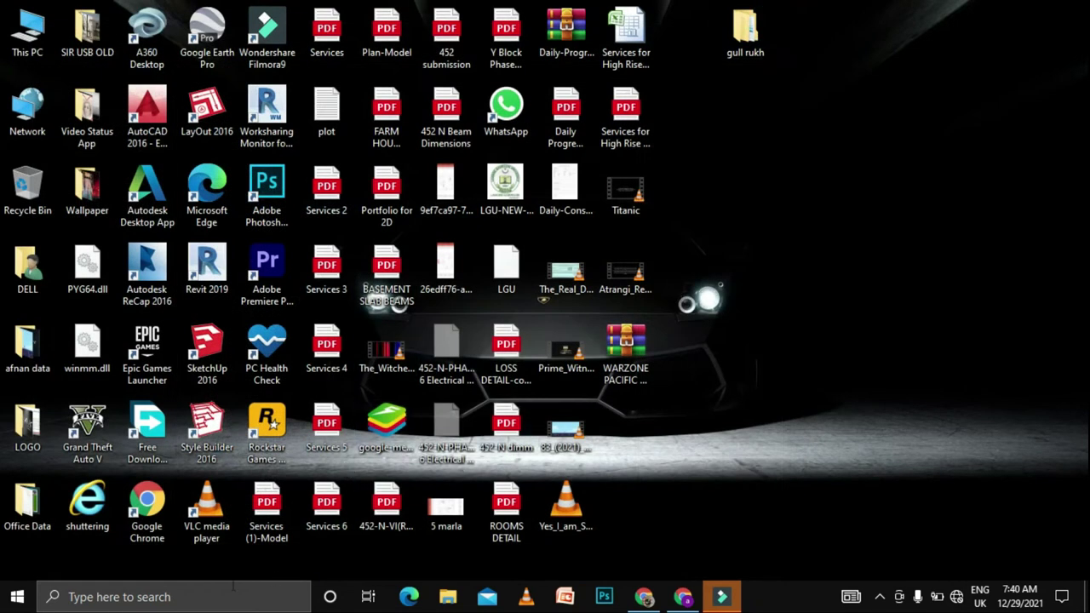
# - Open the power plan editor in a maximized window and go up to the Power Options list of plans
pyautogui.click(200, 596)
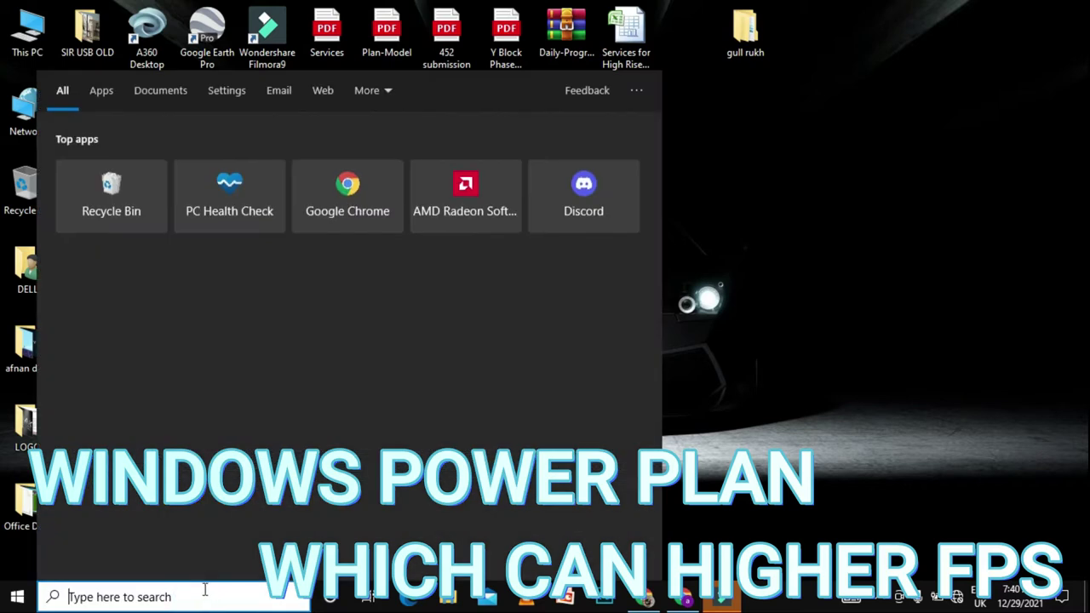
pyautogui.write('po')
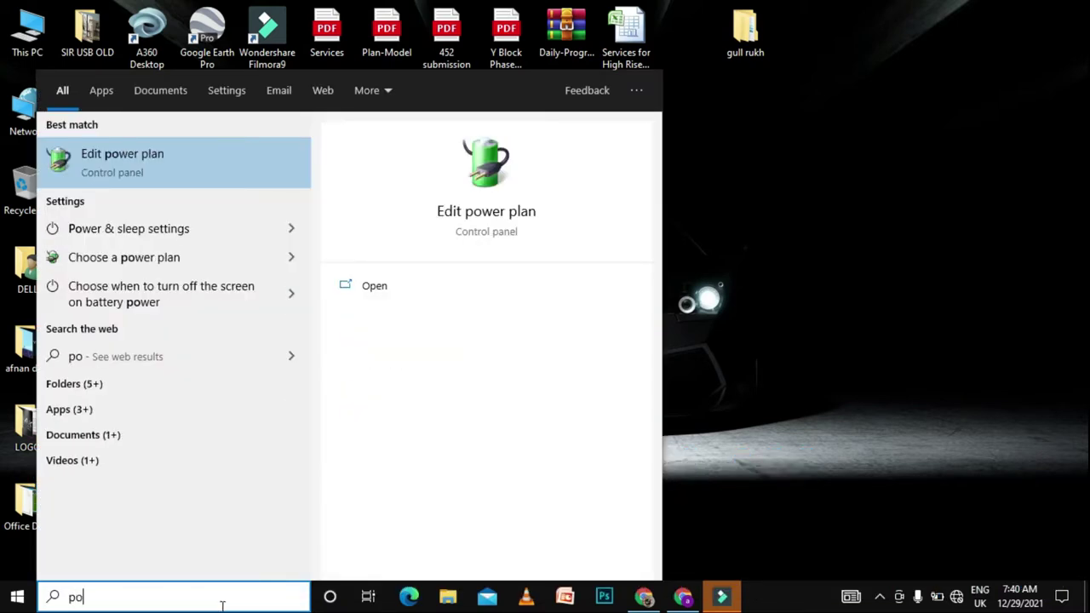
pyautogui.write('w')
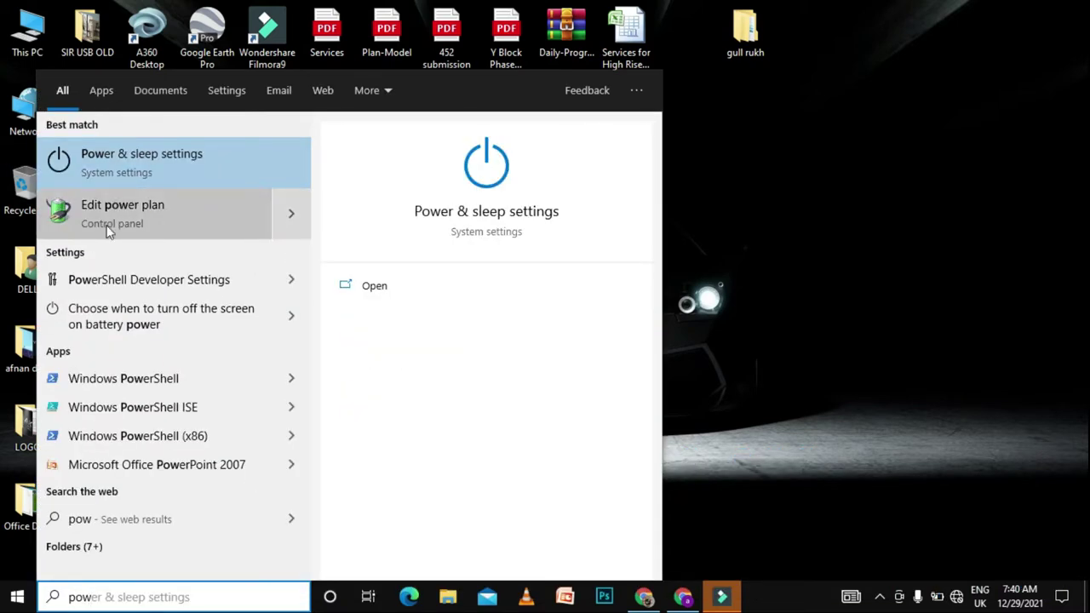
pyautogui.click(130, 218)
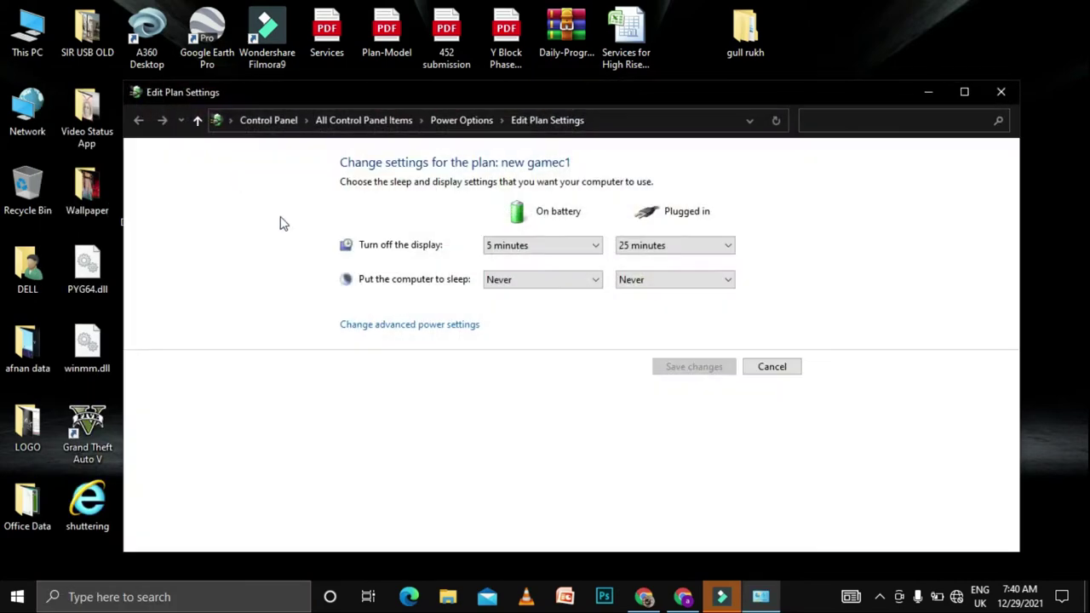
pyautogui.click(964, 92)
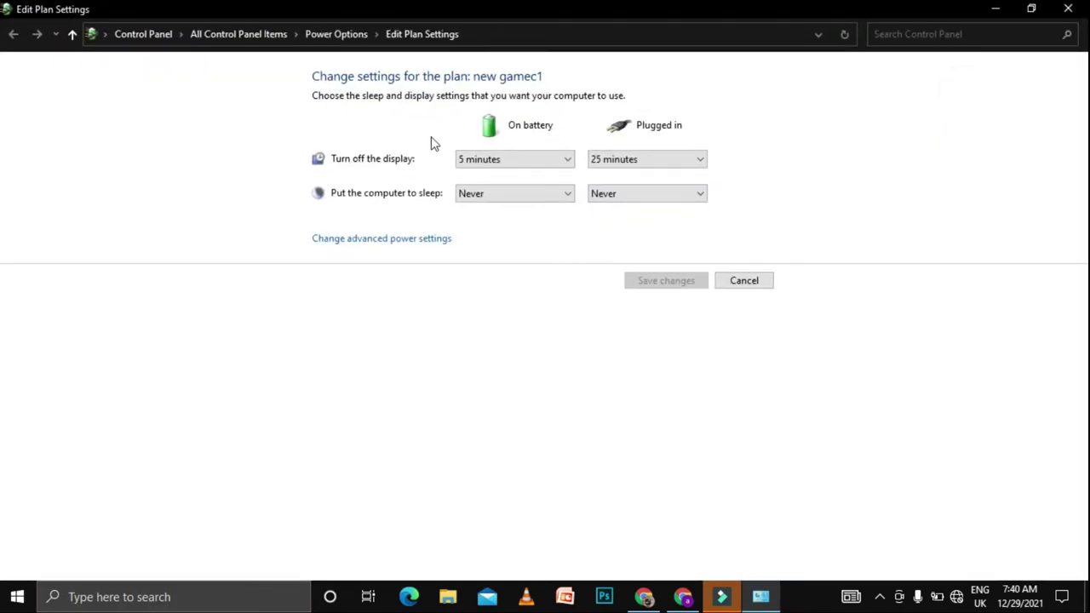
pyautogui.click(336, 36)
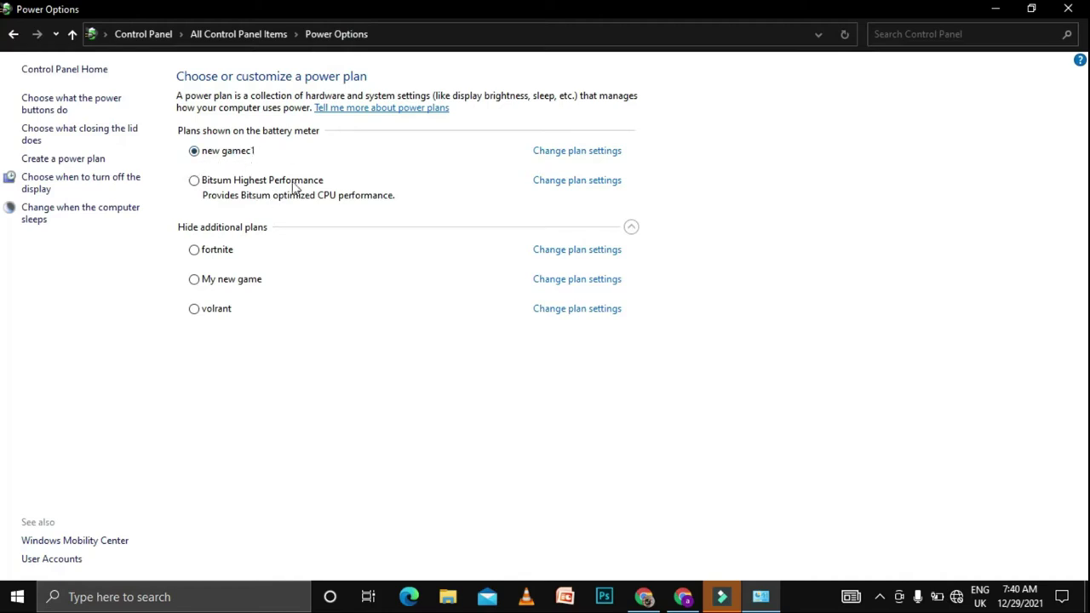
# - Select the "My new game" power plan, view its plan settings, and close the window
pyautogui.click(216, 284)
pyautogui.click(554, 279)
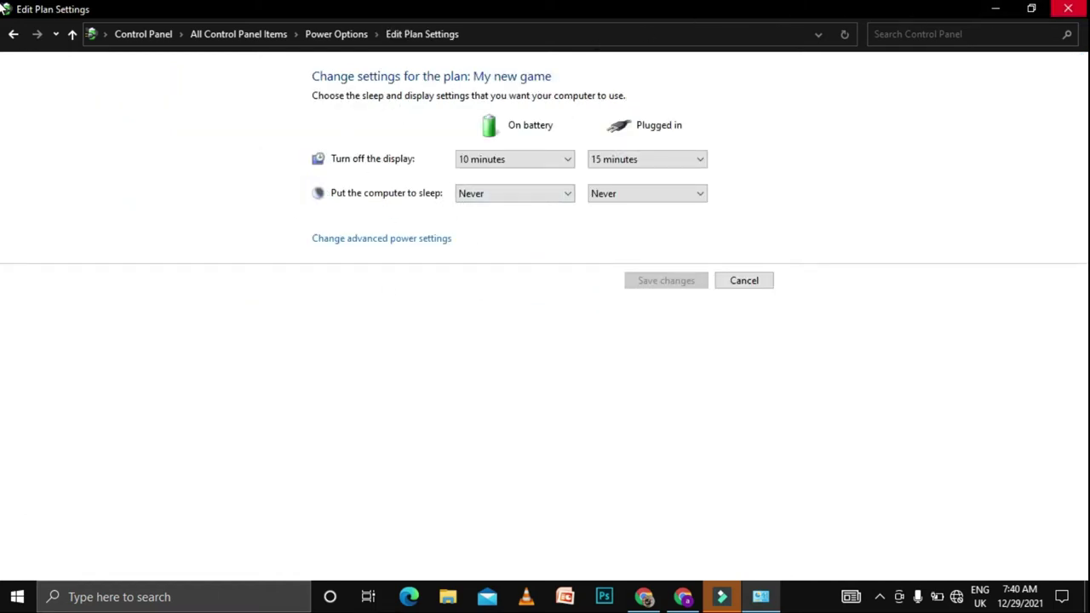
pyautogui.click(1067, 8)
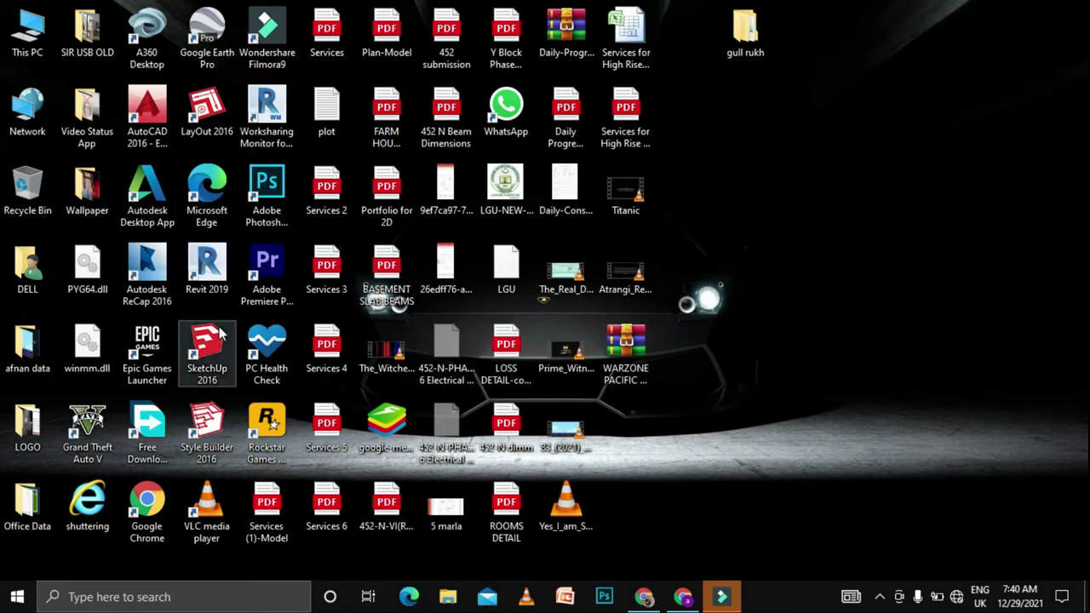
# - Open Graphics settings, save the High performance preference for BattlEye Launcher, and close the window
pyautogui.click(124, 597)
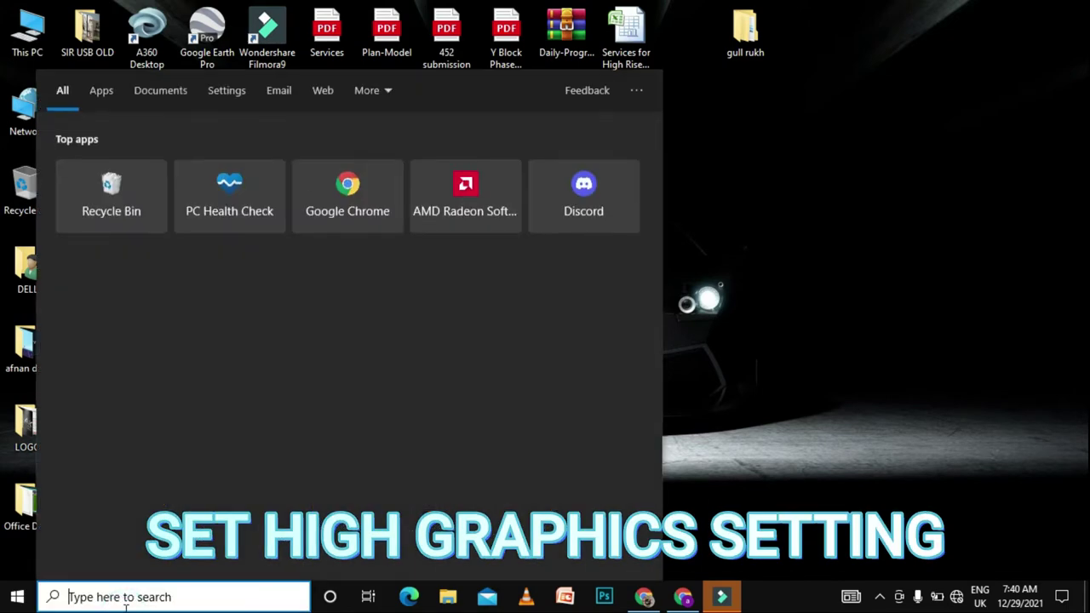
pyautogui.write('gr')
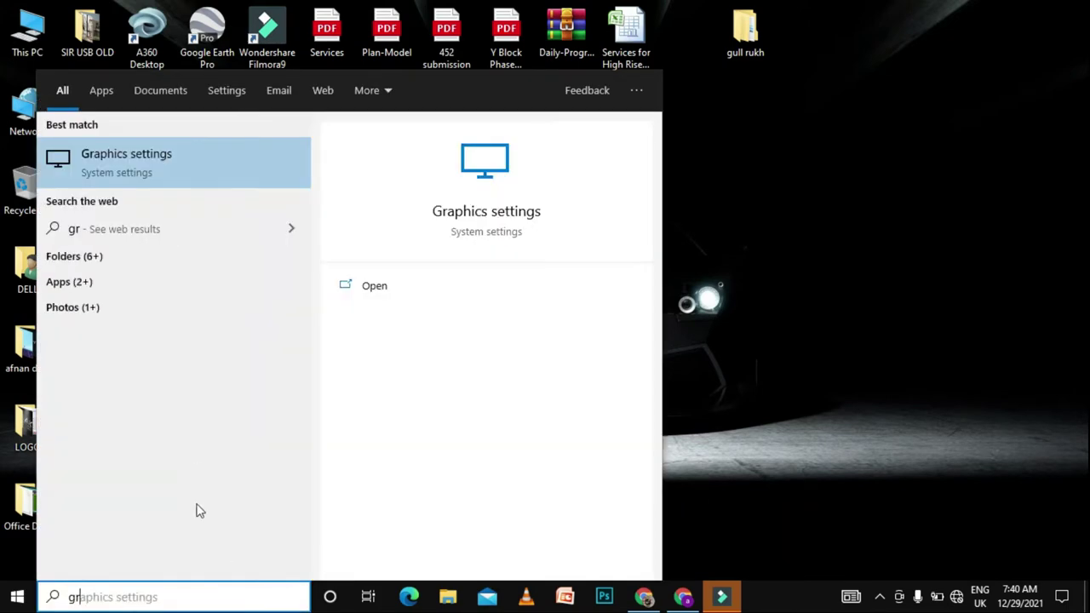
pyautogui.click(138, 165)
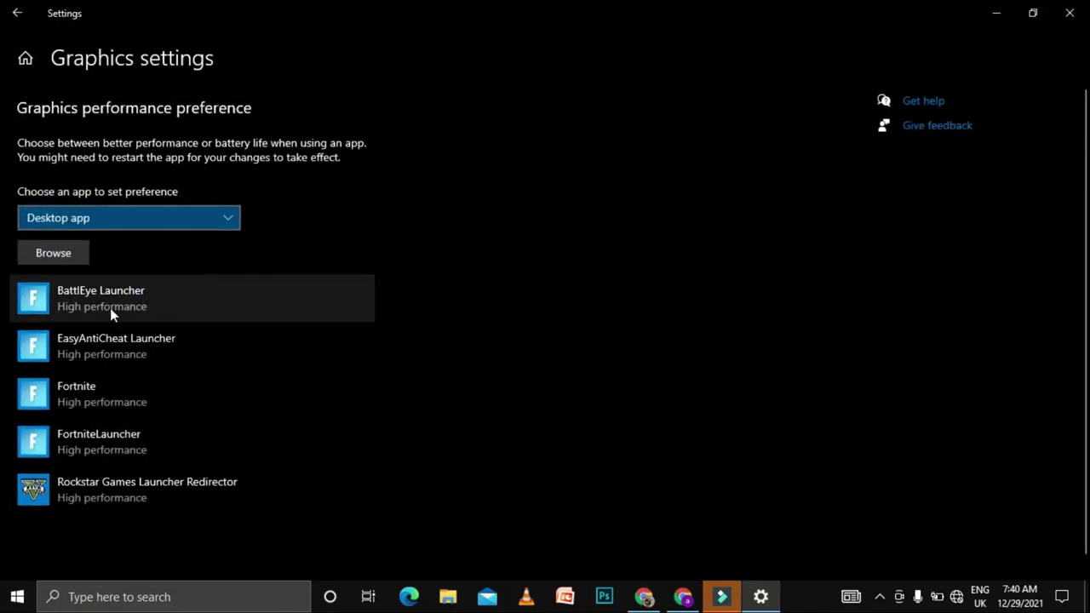
pyautogui.click(147, 291)
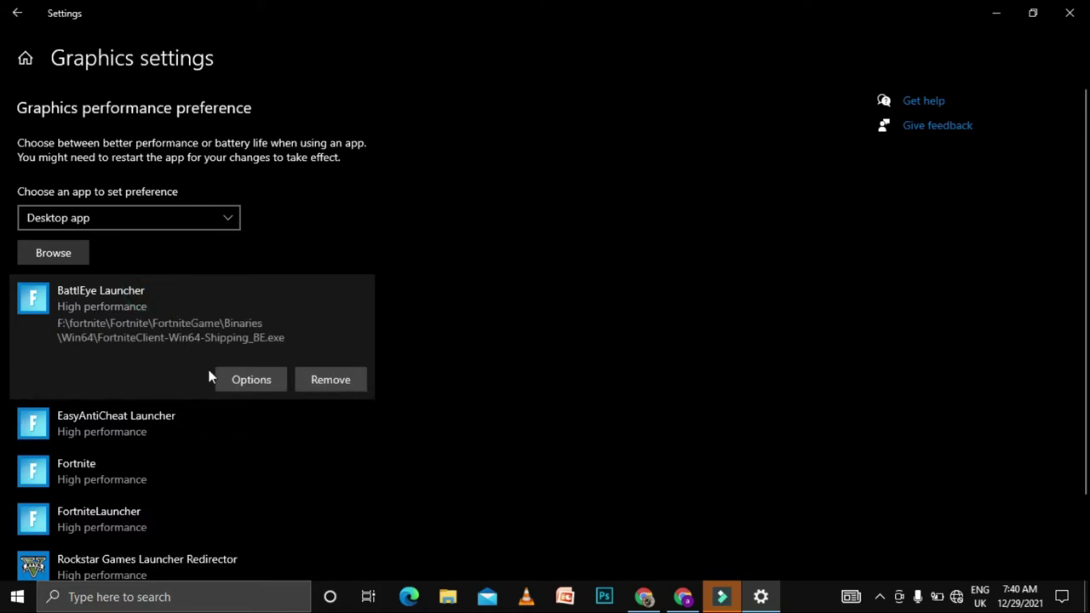
pyautogui.click(238, 380)
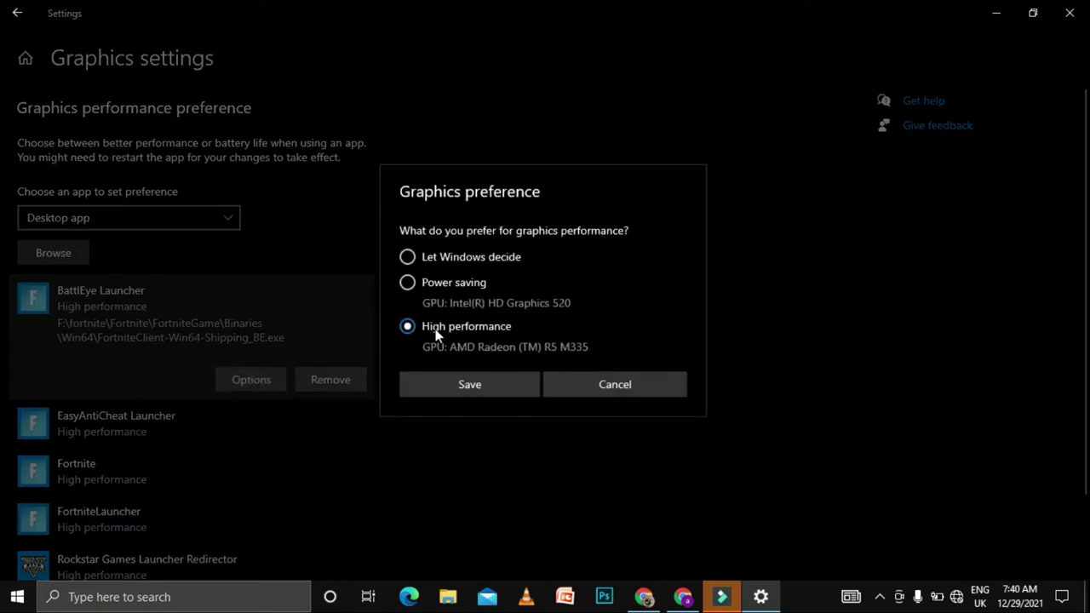
pyautogui.click(452, 380)
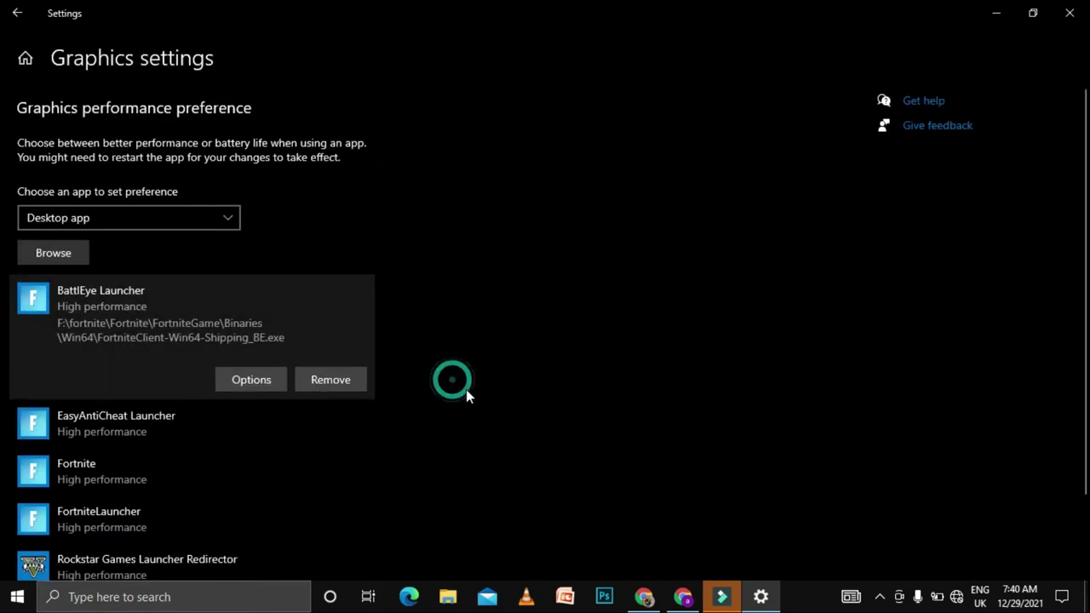
pyautogui.click(1069, 12)
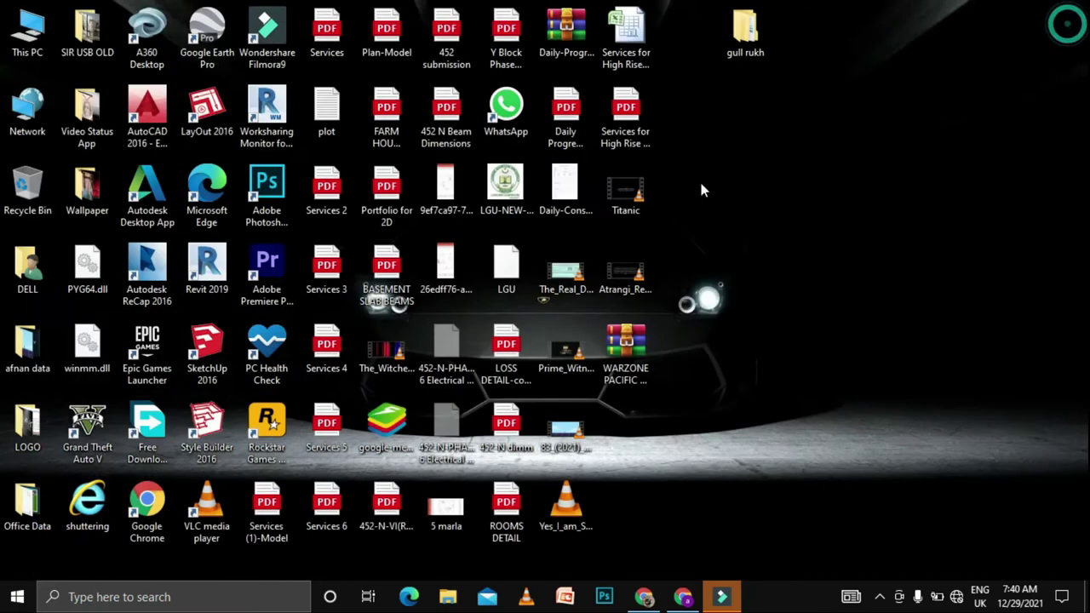
# - Open the list of startup apps in the Apps section of Settings
pyautogui.click(17, 597)
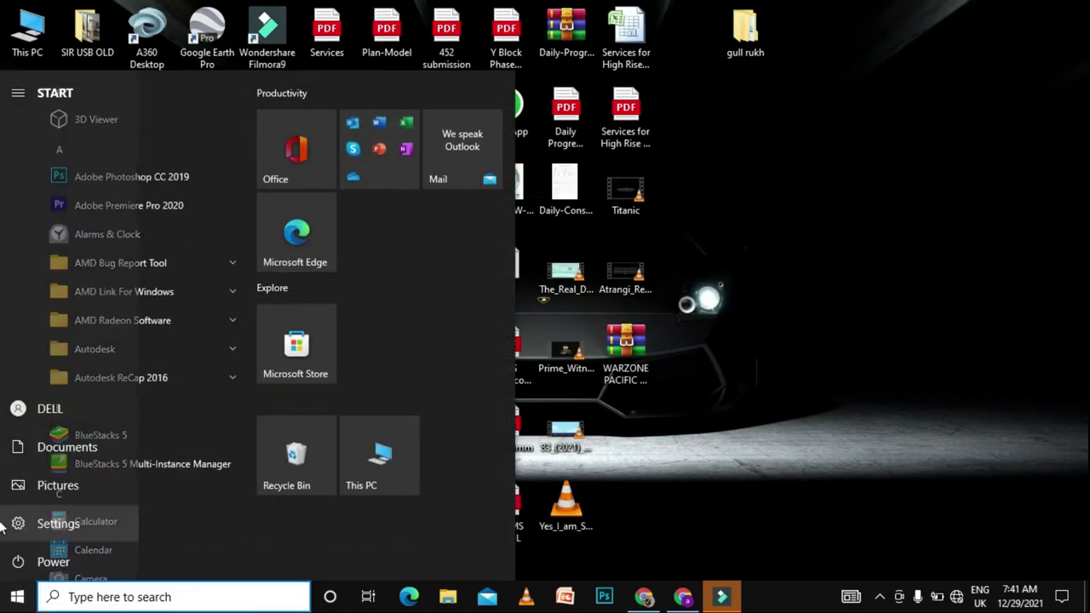
pyautogui.click(41, 524)
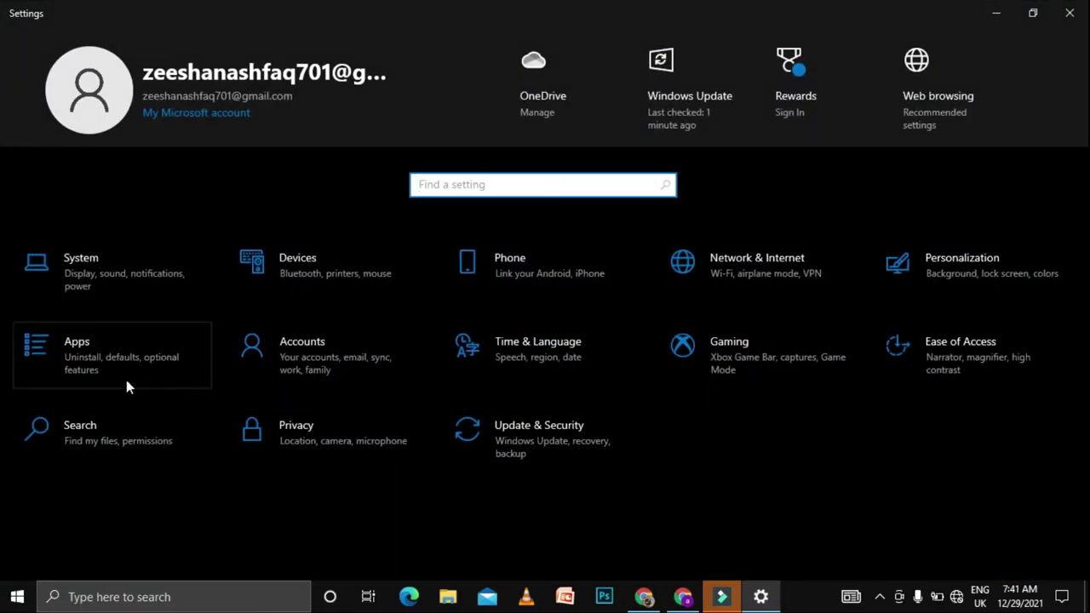
pyautogui.click(100, 365)
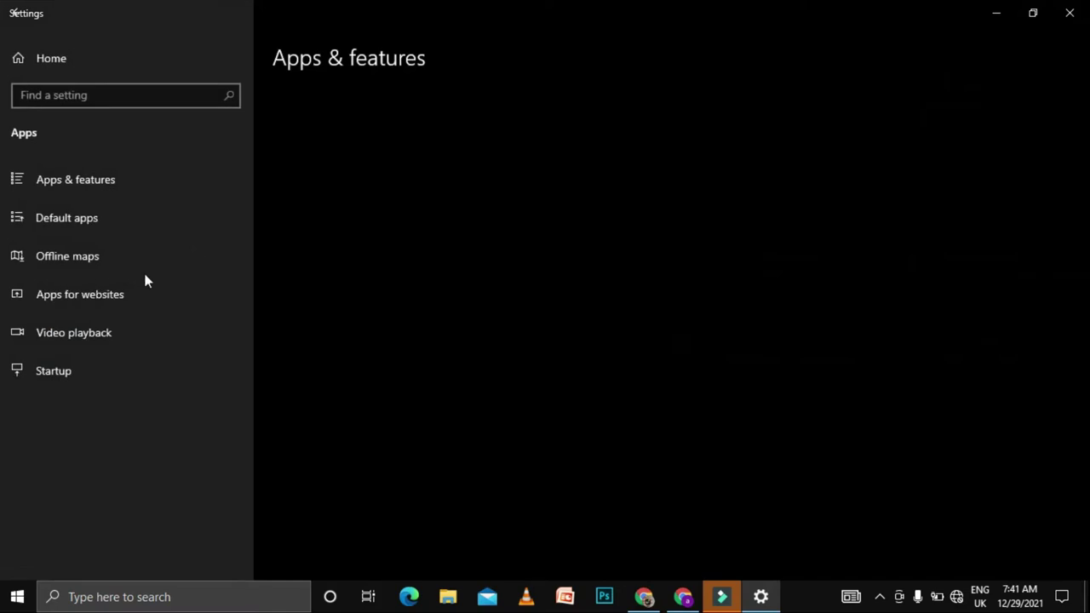
pyautogui.click(202, 367)
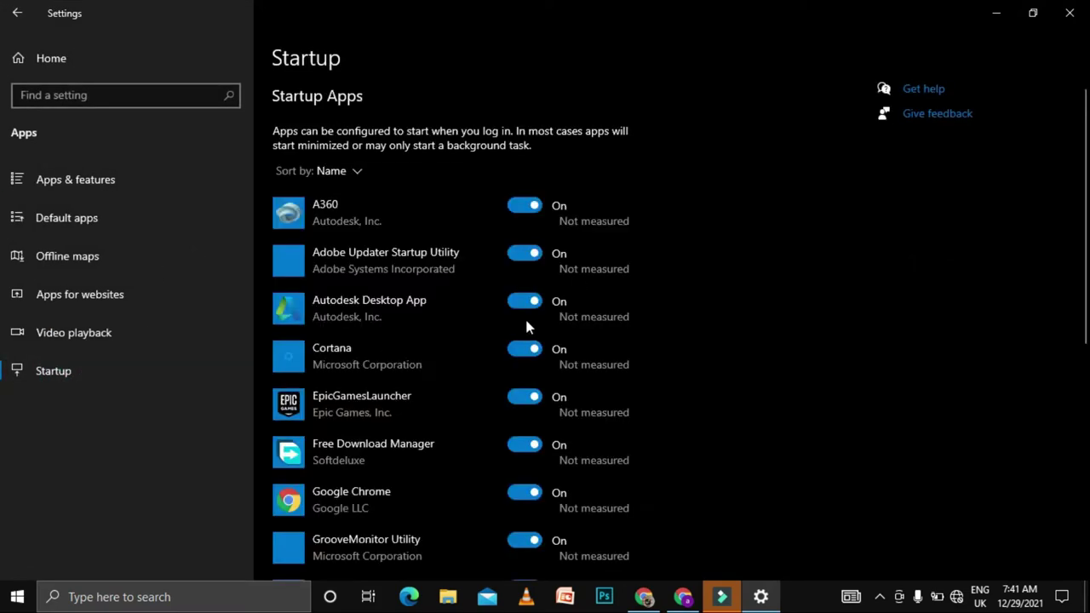
# - Turn off startup for A360, Adobe Updater Startup Utility, Autodesk Desktop App and Cortana
pyautogui.click(532, 210)
pyautogui.click(531, 259)
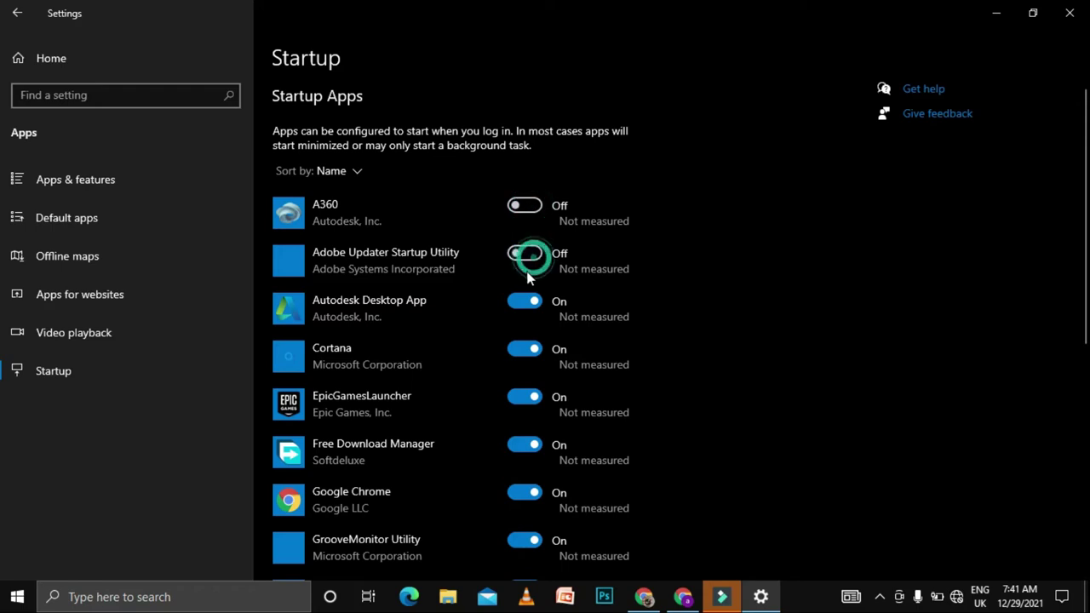
pyautogui.scroll(-1, 529, 255)
pyautogui.click(533, 214)
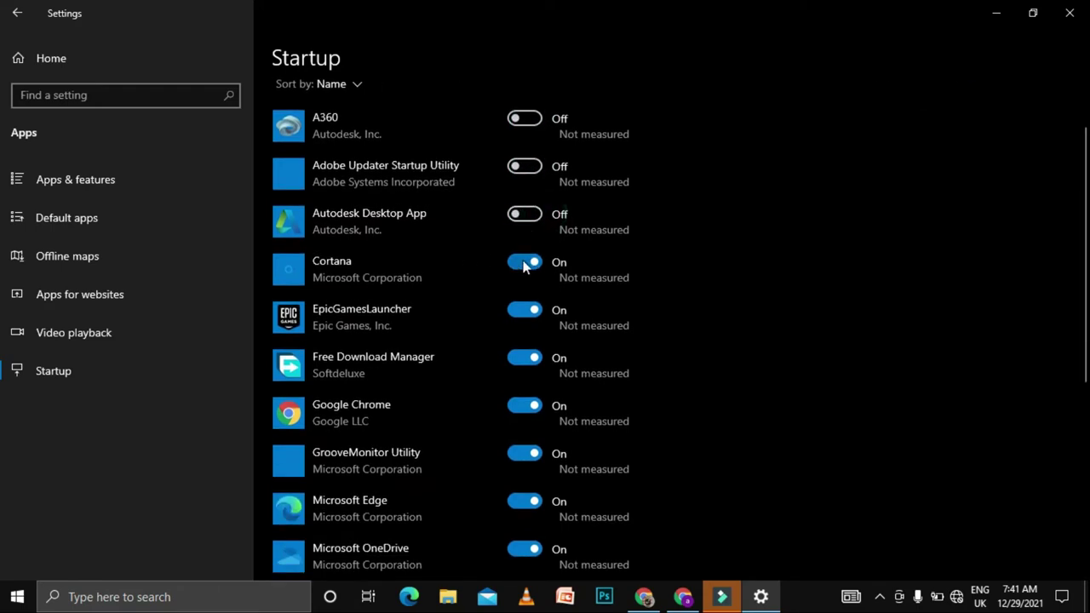
pyautogui.click(529, 261)
# - Turn off startup for Free Download Manager, Google Chrome, GrooveMonitor Utility, Microsoft Edge, Microsoft OneDrive and Mz Cpu Accelerator
pyautogui.scroll(-1, 529, 260)
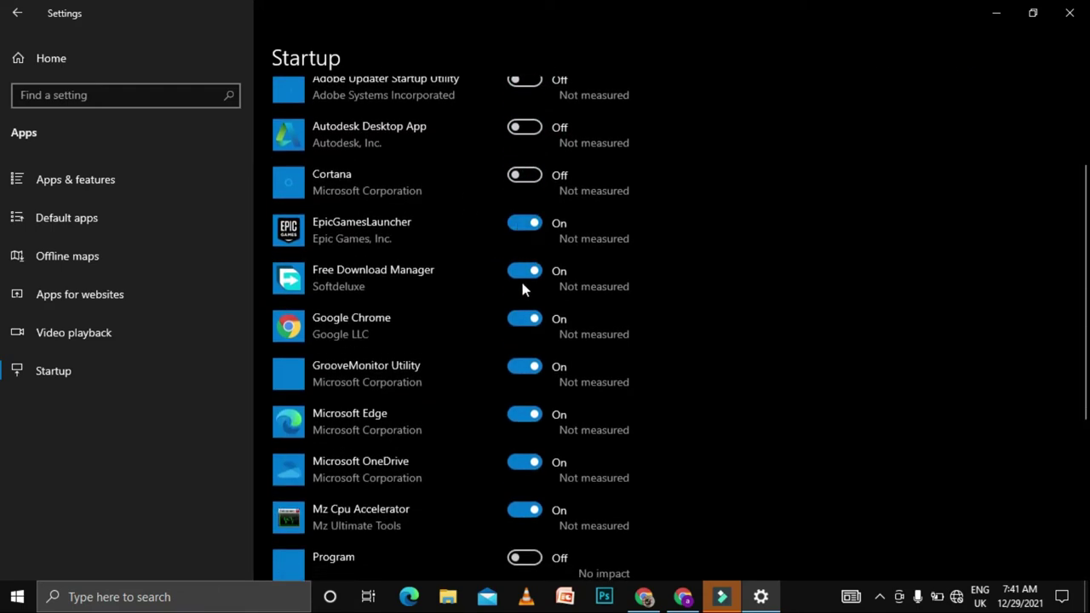
pyautogui.click(520, 275)
pyautogui.click(522, 318)
pyautogui.scroll(-2, 529, 256)
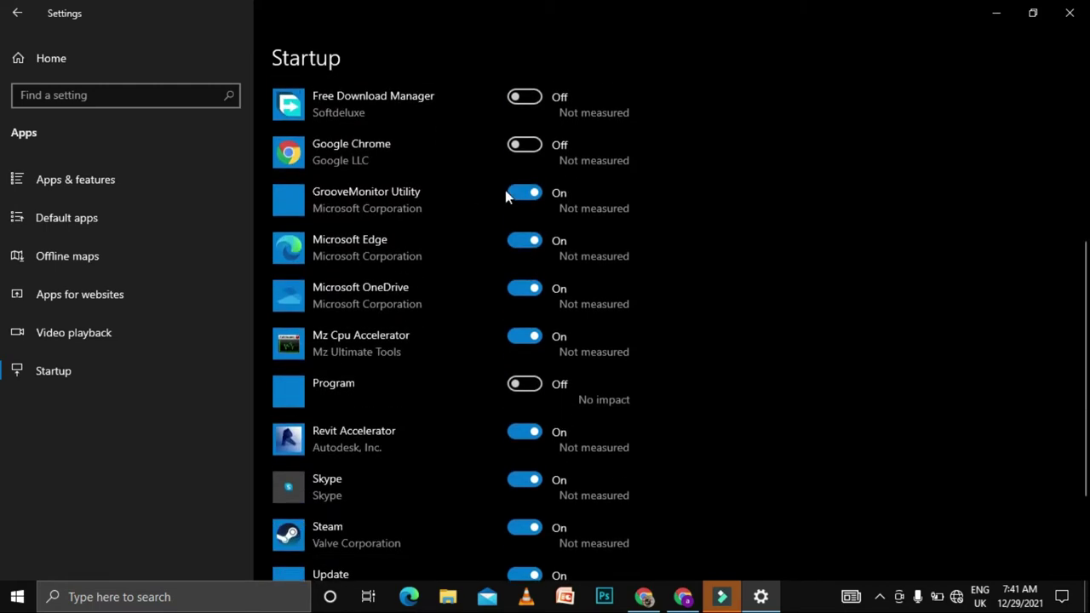
pyautogui.click(512, 192)
pyautogui.click(520, 241)
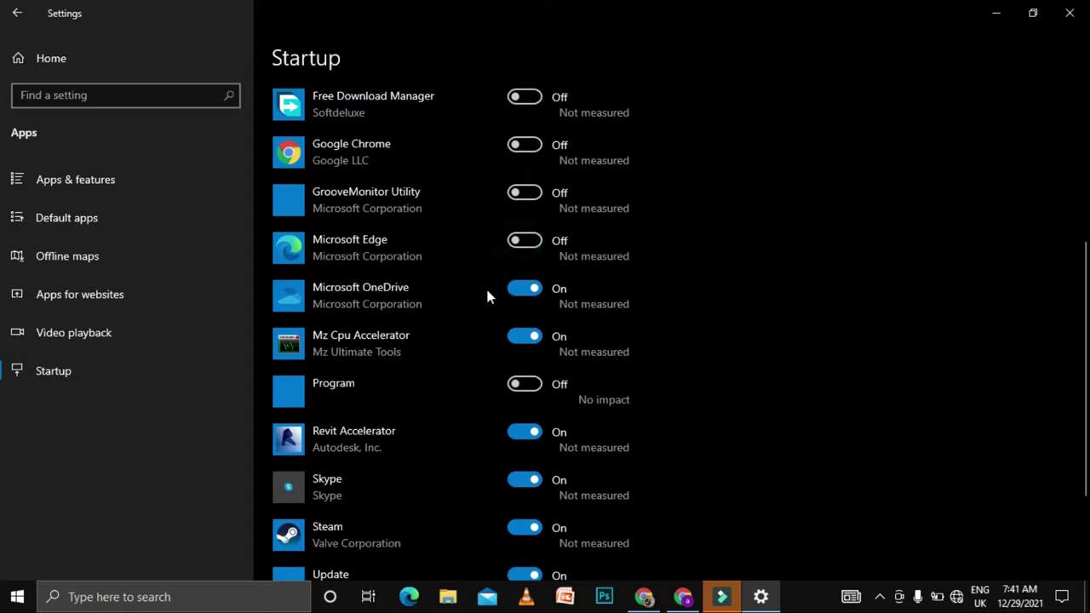
pyautogui.click(518, 289)
pyautogui.click(516, 336)
# - Turn off startup for Revit Accelerator, Skype, Steam and the GitHub Update entry, and close Settings
pyautogui.scroll(-1, 555, 389)
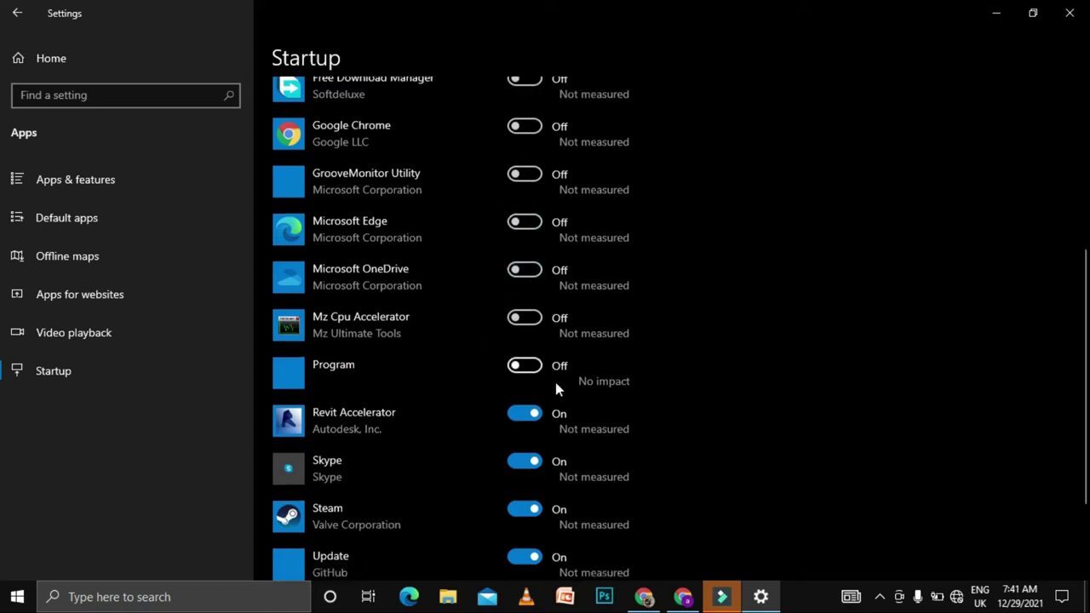
pyautogui.click(529, 346)
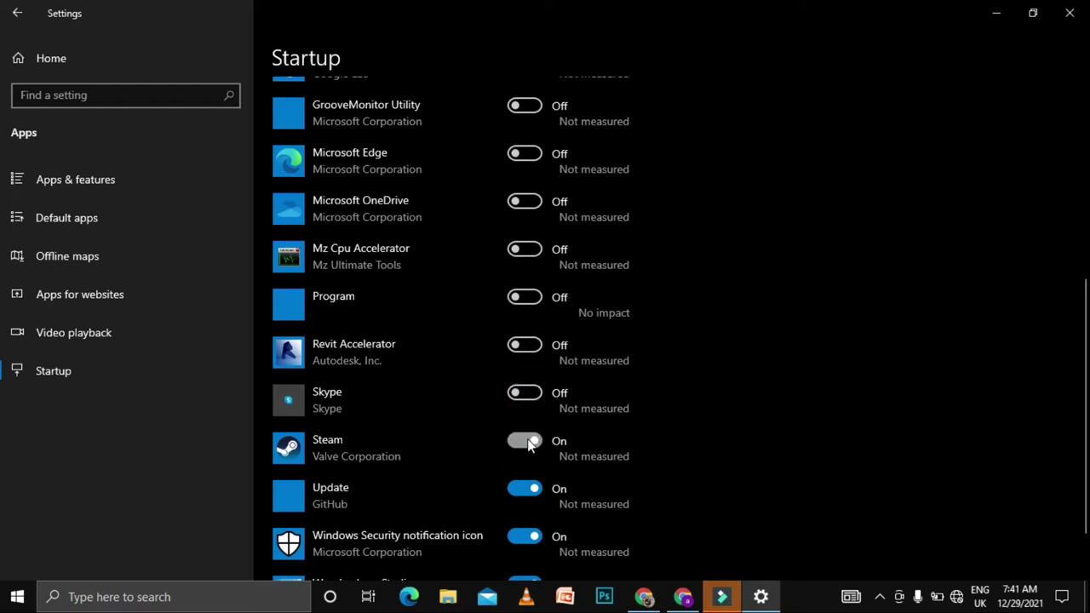
pyautogui.click(528, 443)
pyautogui.scroll(-1, 526, 422)
pyautogui.click(531, 413)
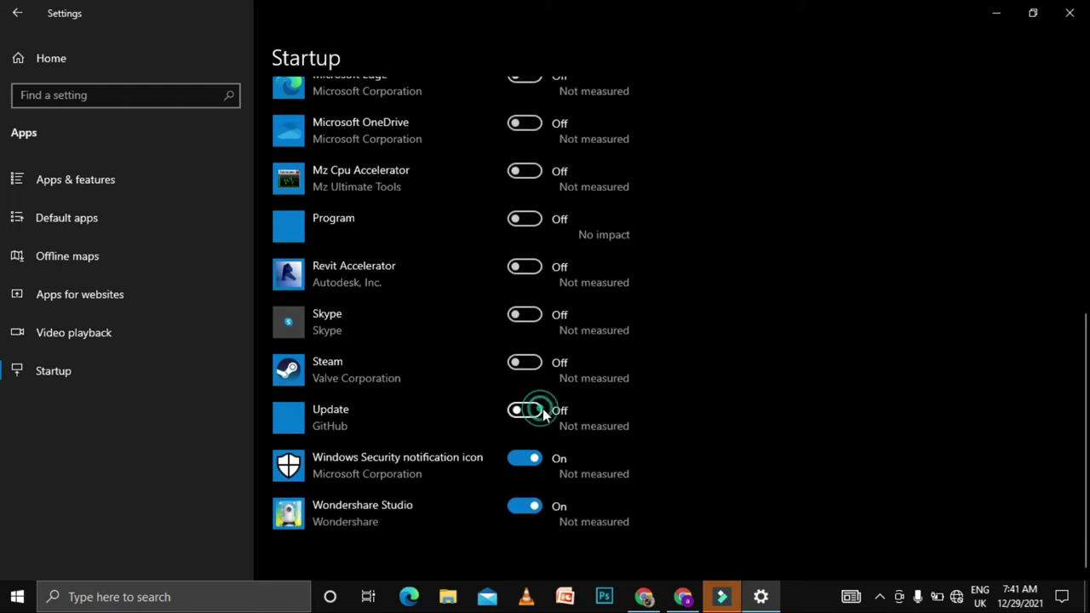
pyautogui.click(1067, 12)
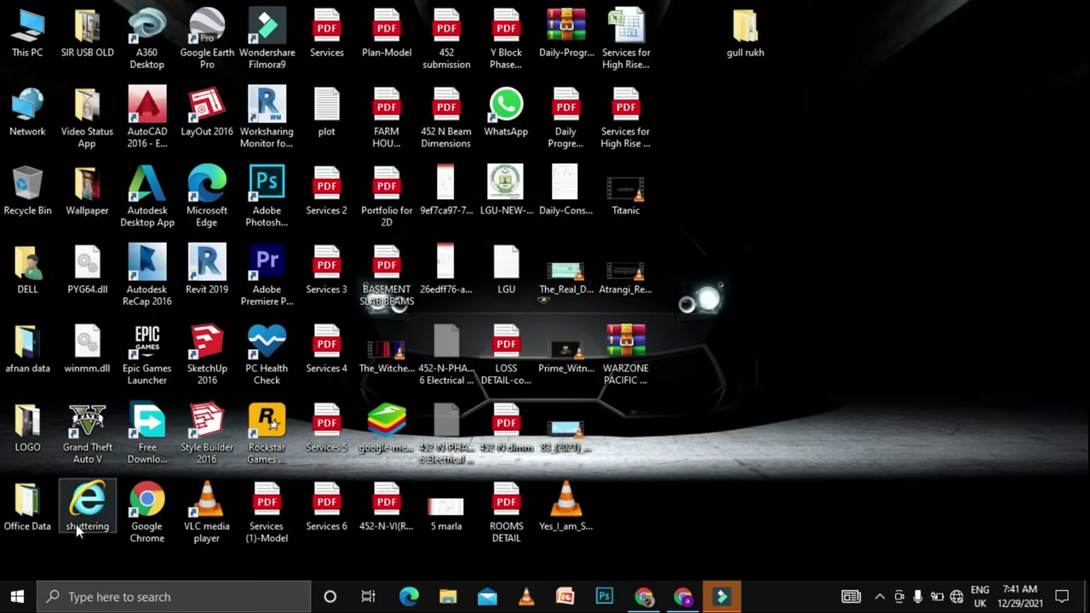
# - Open the Privacy settings and switch website access to the language list on and back off
pyautogui.click(17, 596)
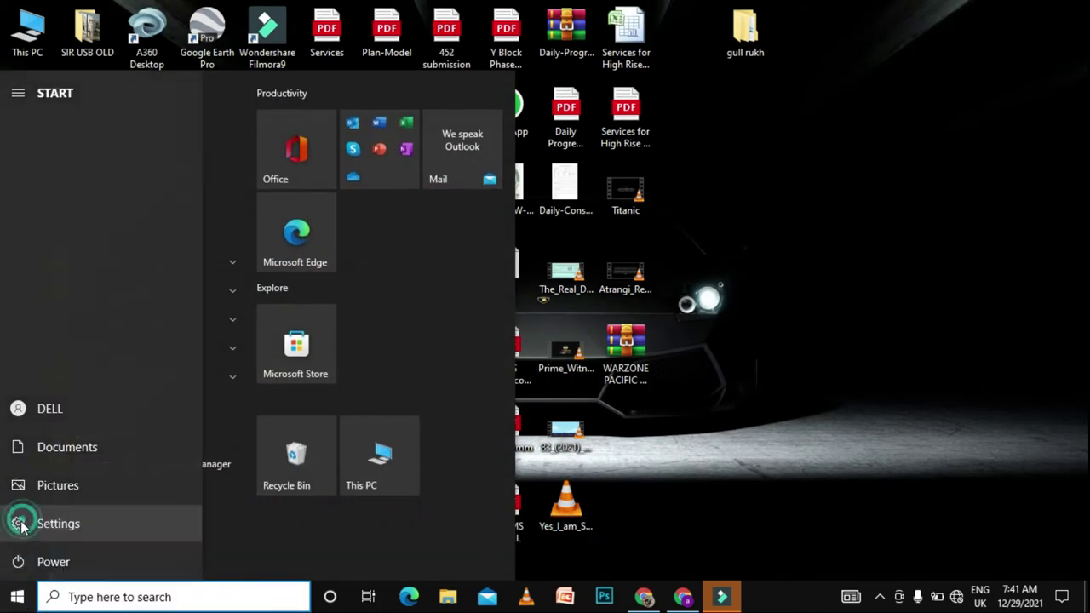
pyautogui.click(18, 522)
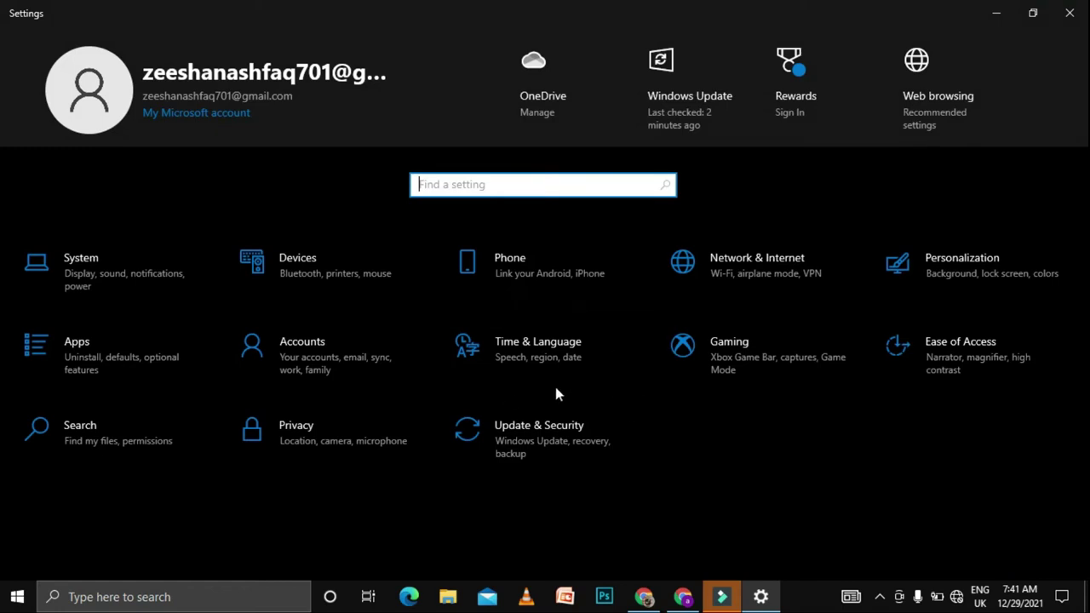
pyautogui.click(336, 430)
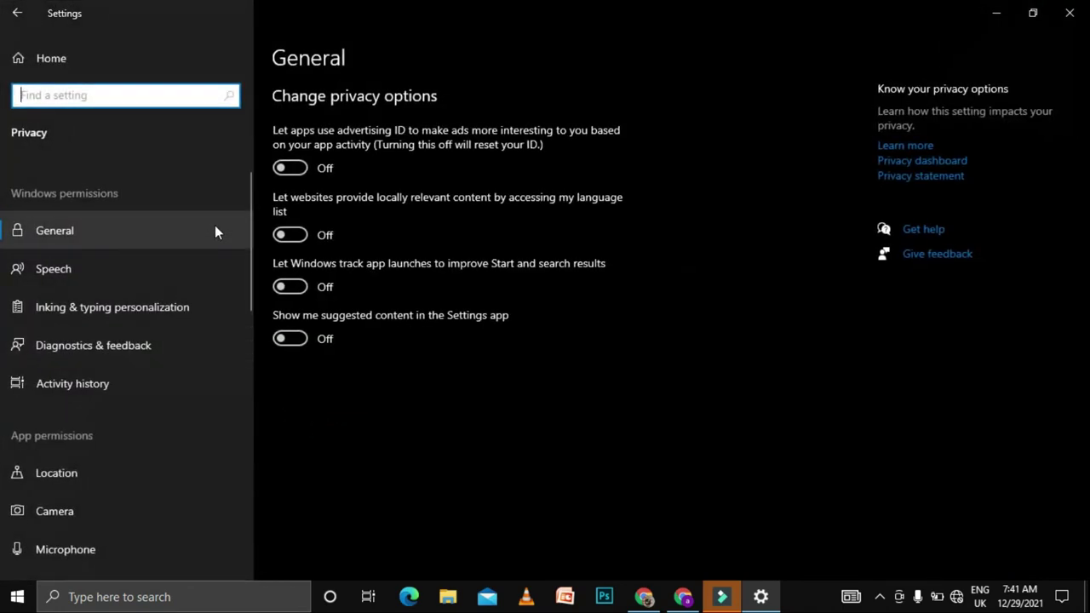
pyautogui.click(289, 238)
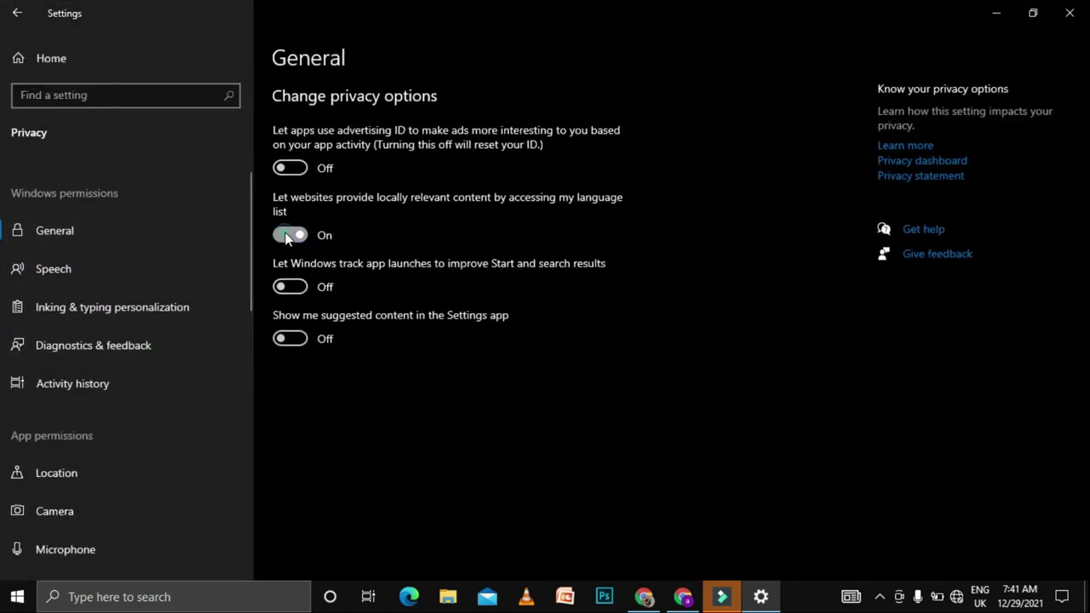
pyautogui.click(292, 241)
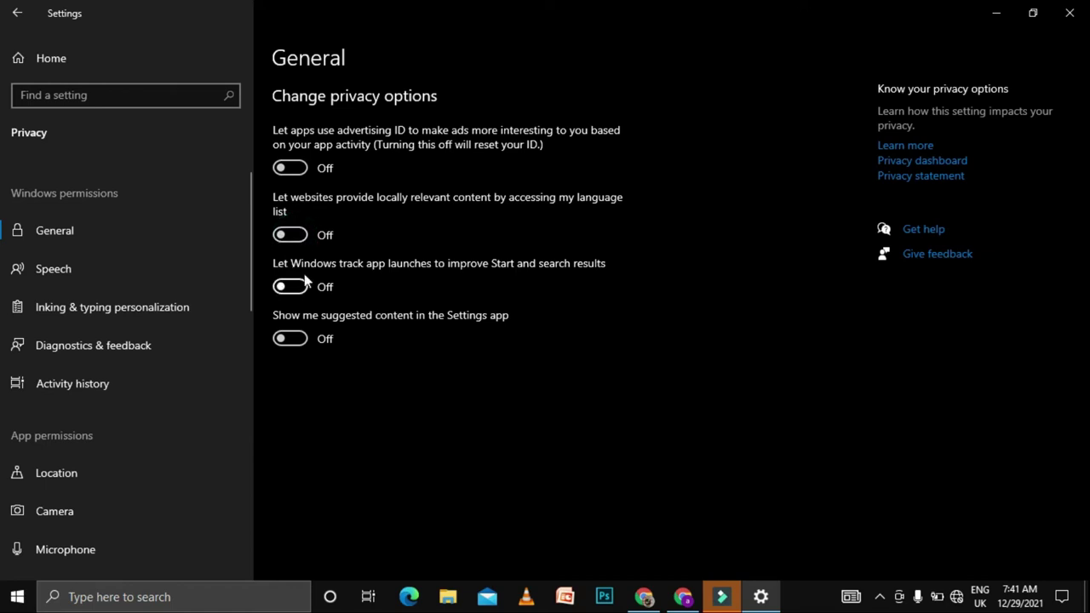
# - In the Background apps privacy settings, switch "Let apps run in the background" on and back off, and close Settings
pyautogui.scroll(-6, 95, 458)
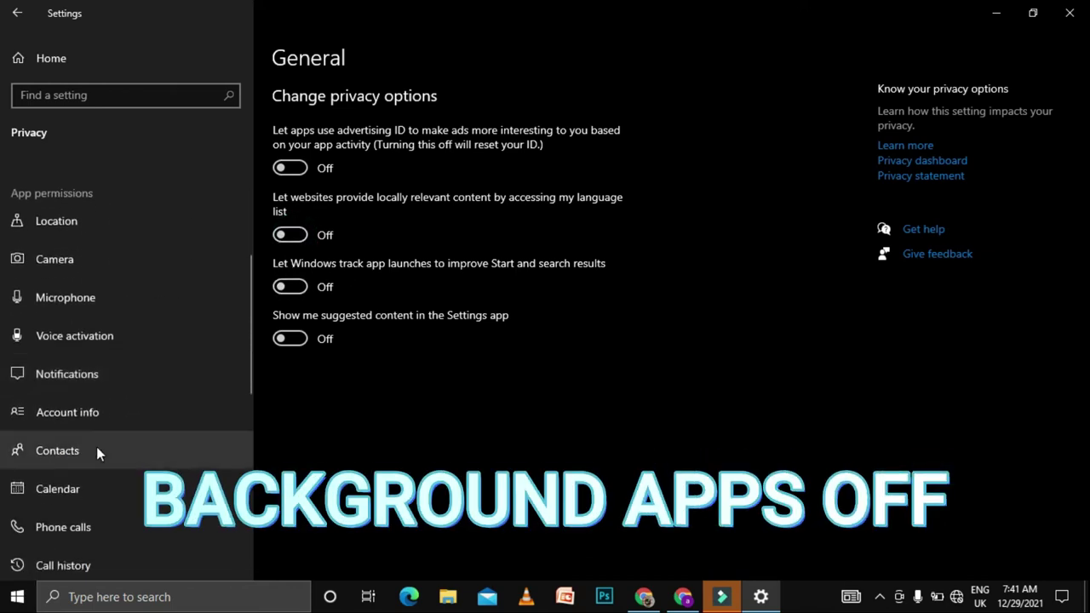
pyautogui.scroll(-3, 96, 446)
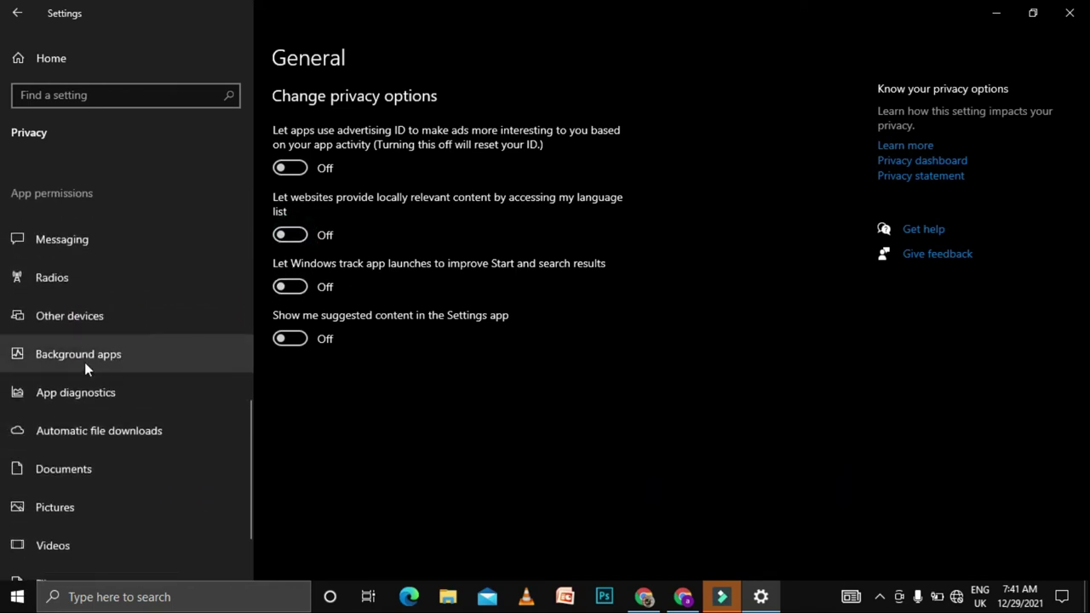
pyautogui.click(88, 364)
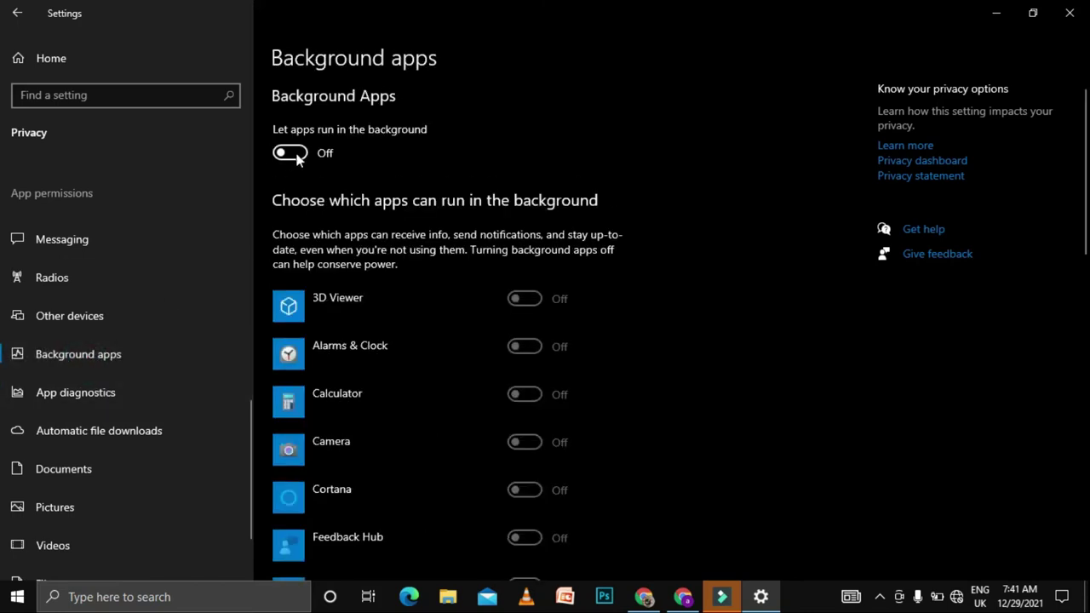
pyautogui.click(295, 155)
pyautogui.click(289, 149)
pyautogui.click(1070, 13)
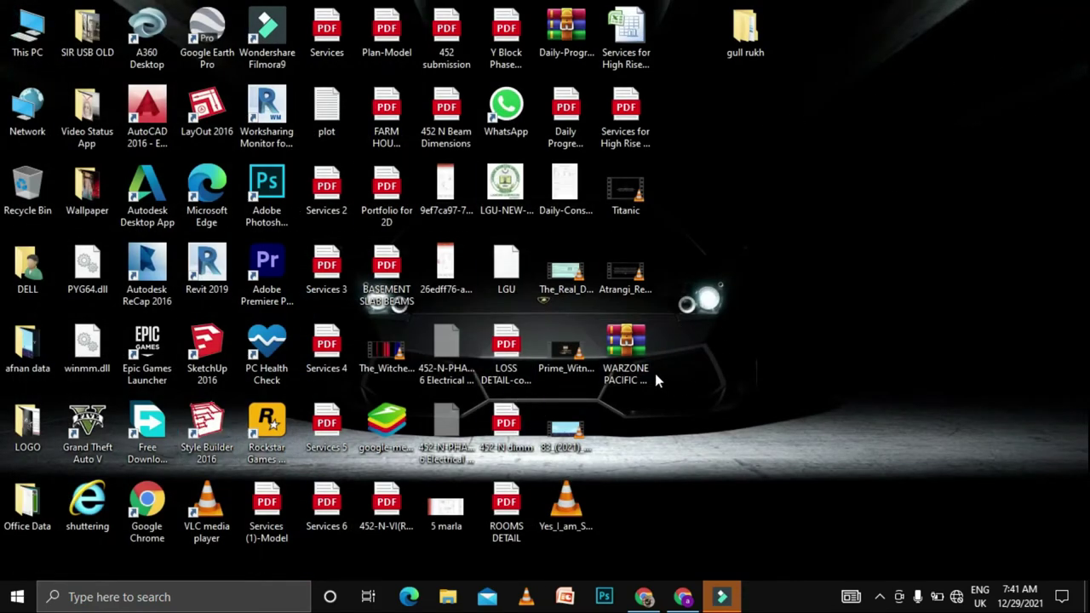
# - Move the WARZONE PACIFIC BOOST FPS PACK archive to an empty desktop area and extract it there on the desktop
pyautogui.moveTo(649, 374); pyautogui.dragTo(762, 275)
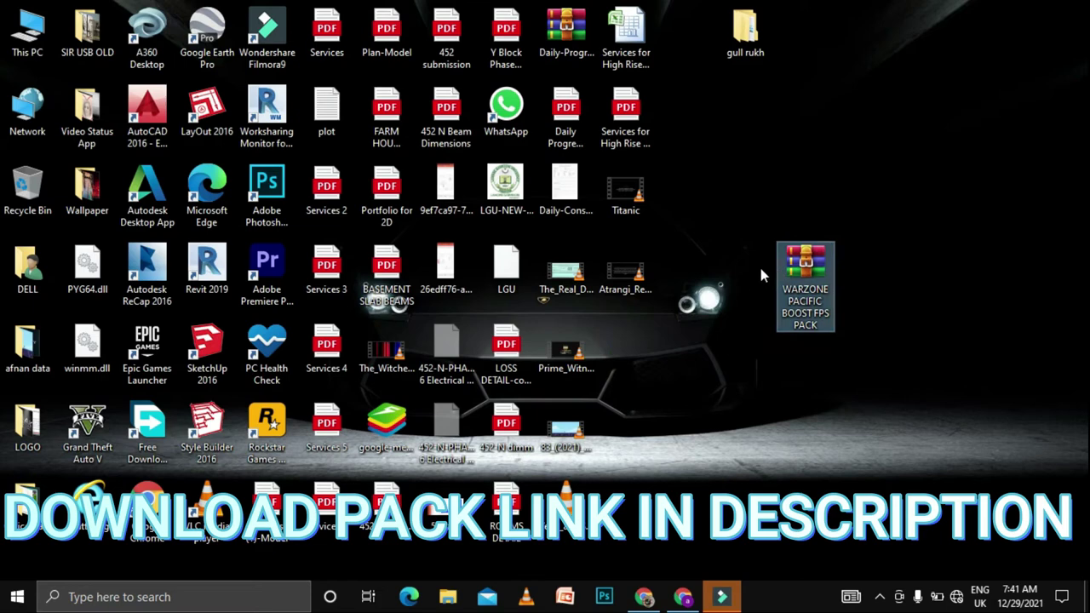
pyautogui.rightClick(808, 317)
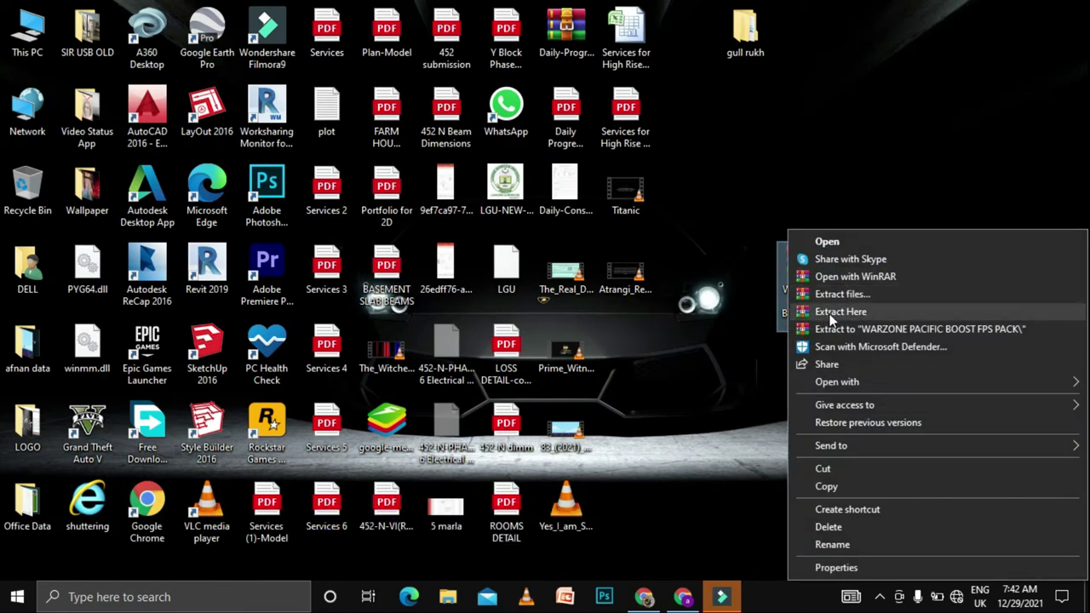
pyautogui.click(830, 313)
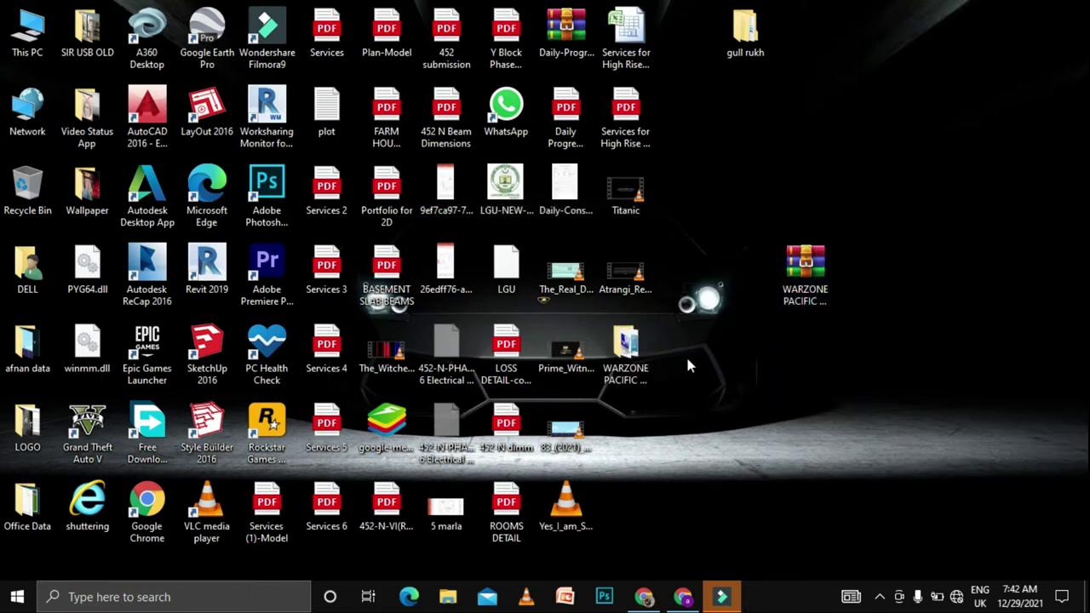
# - Move the extracted WARZONE PACIFIC BOOST FPS PACK folder to an empty desktop area and open its Cleanup subfolder
pyautogui.moveTo(626, 345); pyautogui.dragTo(744, 359)
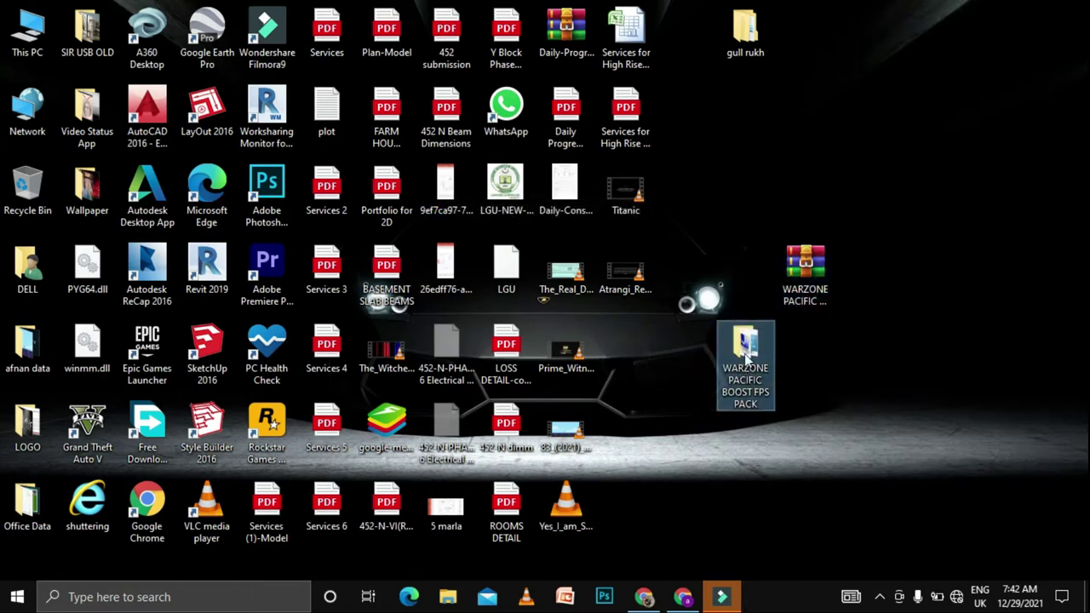
pyautogui.doubleClick(732, 376)
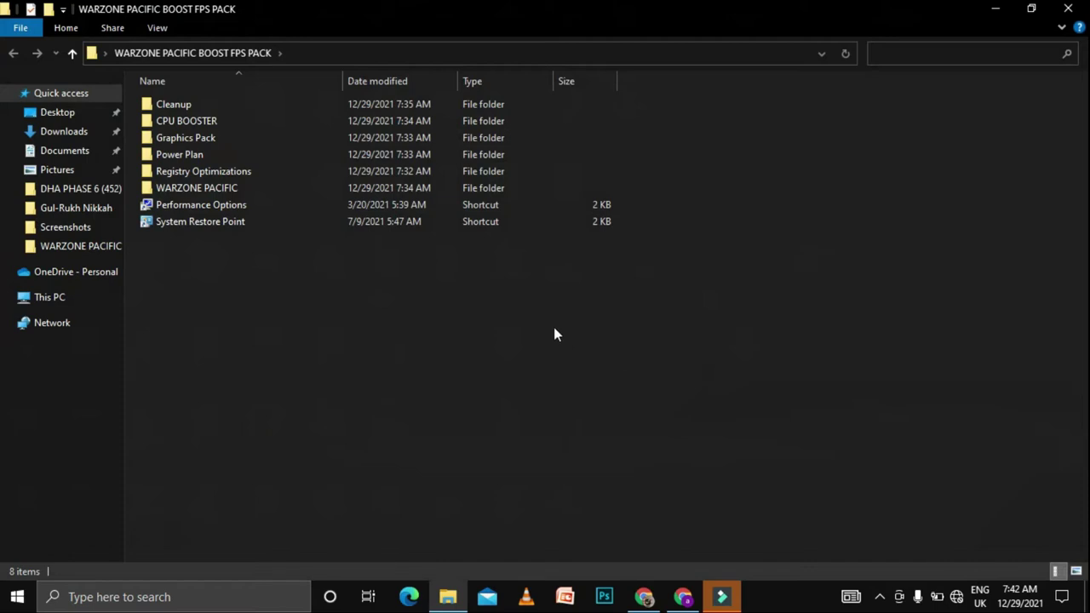
pyautogui.doubleClick(173, 106)
# - Open the Windows temp folder by running "temp" from the Run shortcut, delete all its contents, and close the folder
pyautogui.click(168, 158)
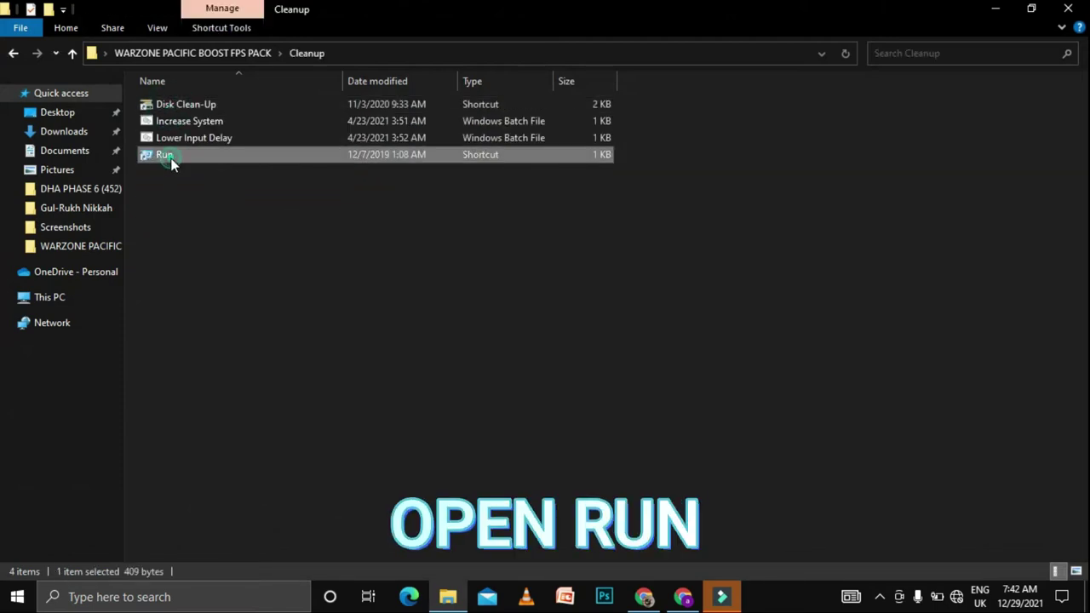
pyautogui.doubleClick(167, 156)
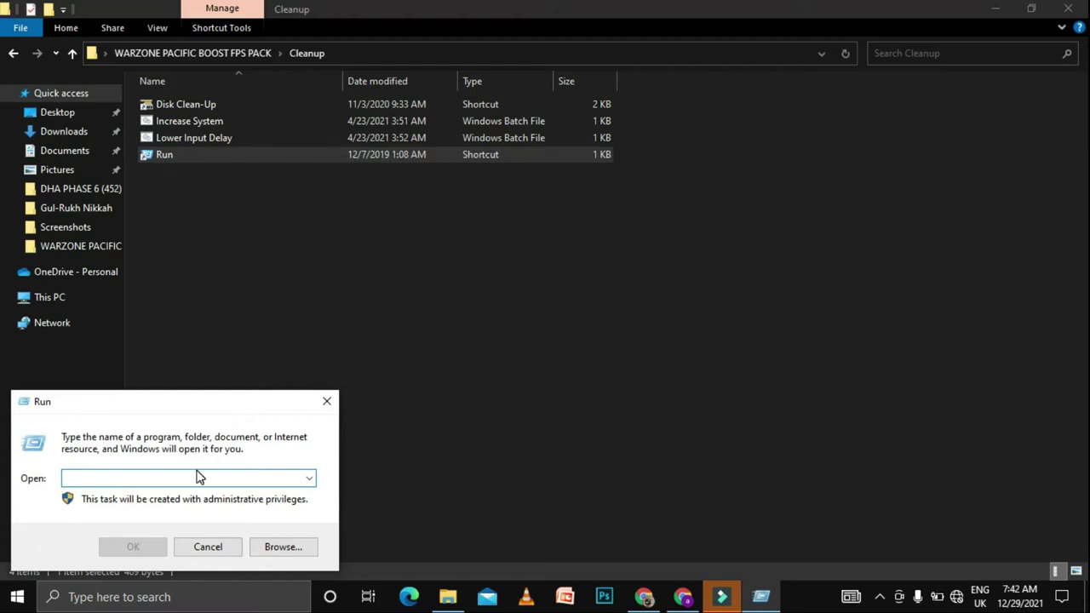
pyautogui.write('temp')
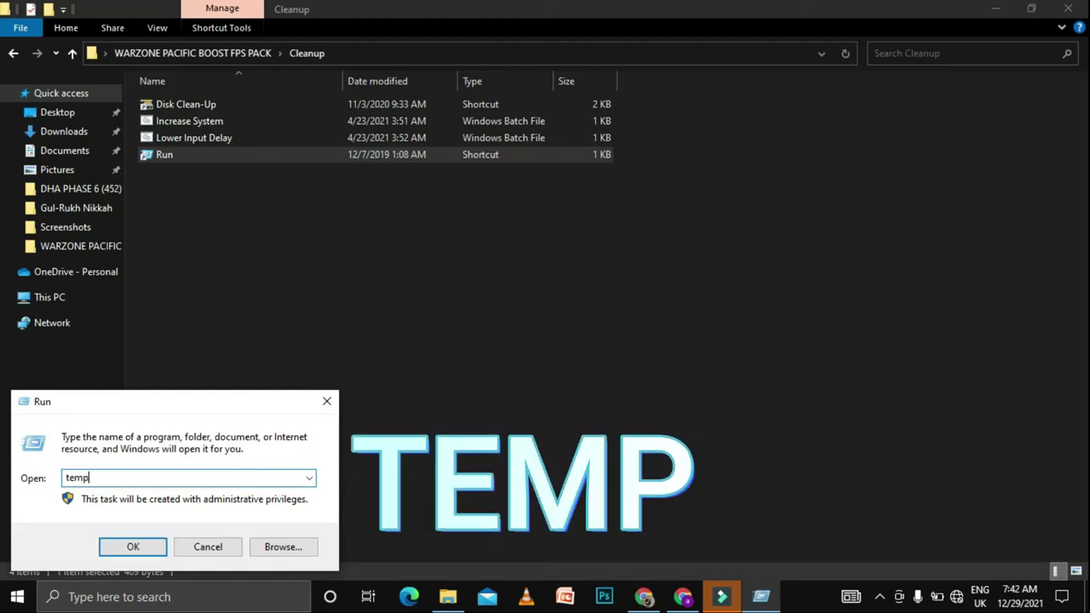
pyautogui.press('Return')
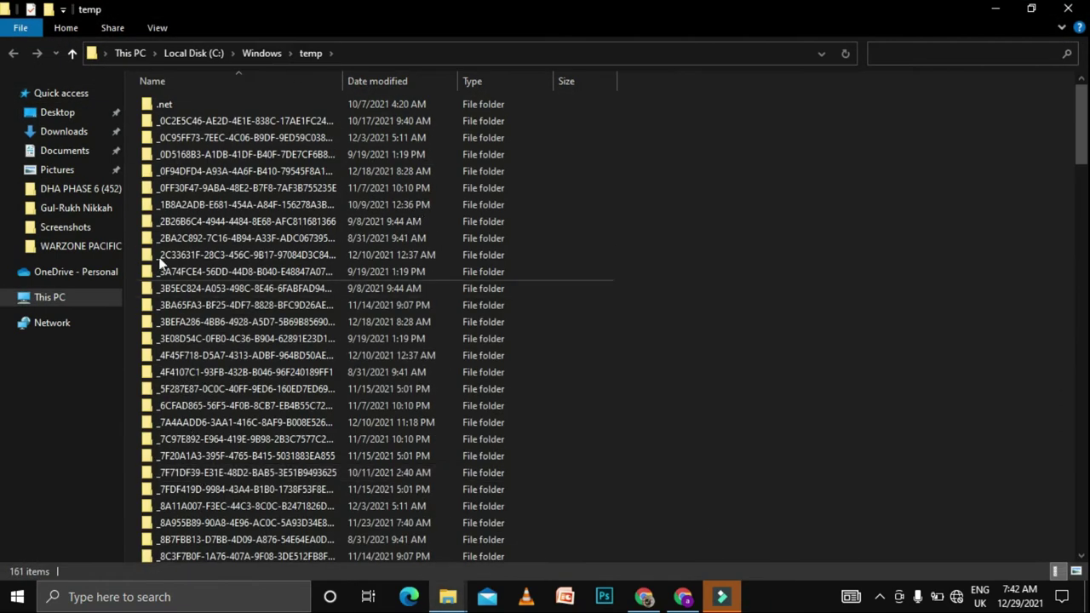
pyautogui.hotkey('ctrl', 'a')
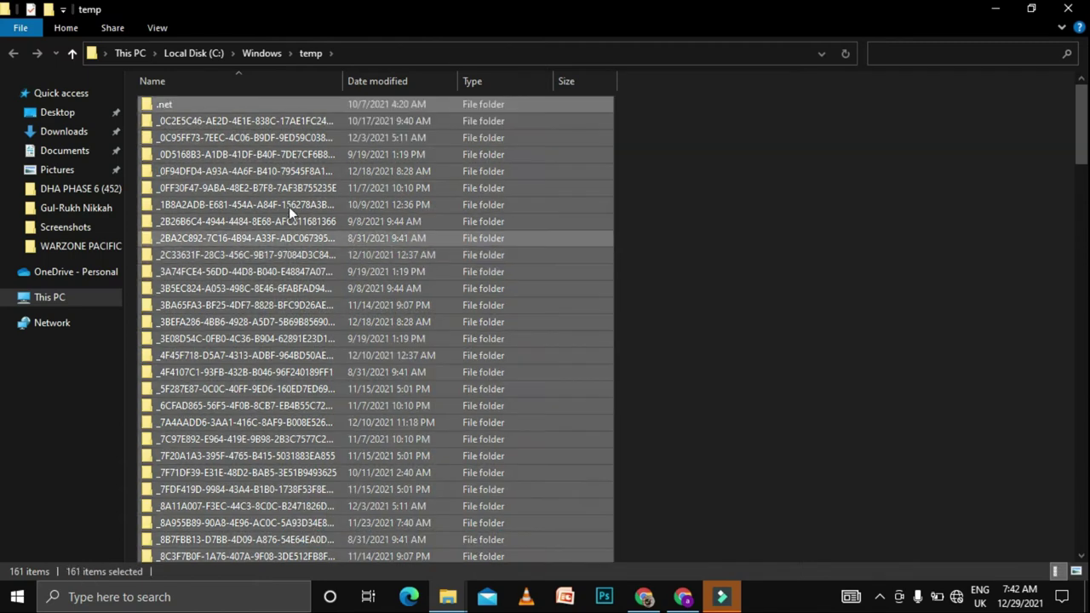
pyautogui.rightClick(334, 208)
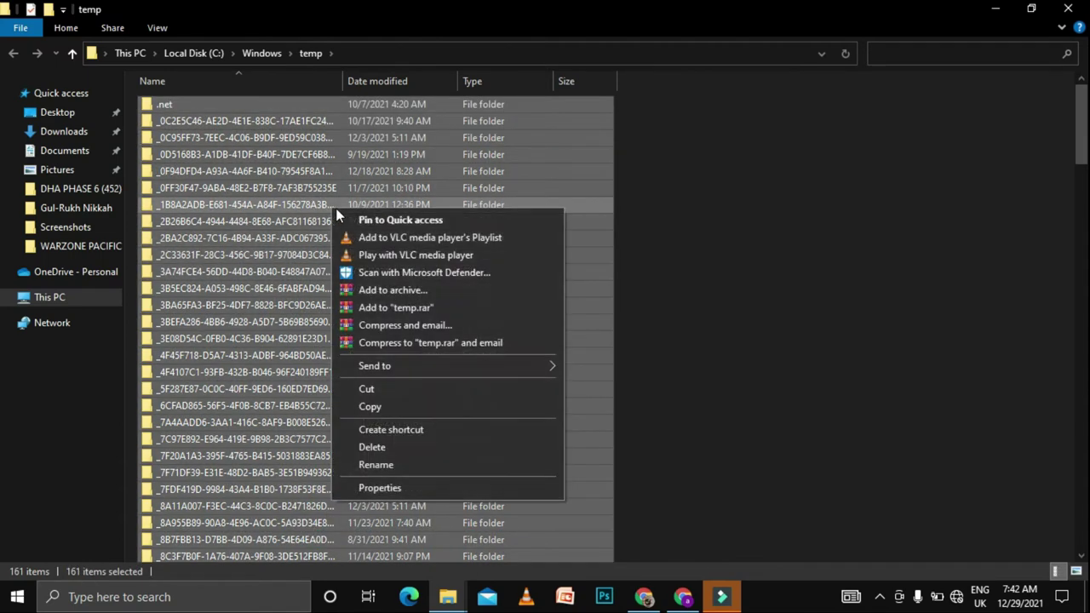
pyautogui.click(386, 451)
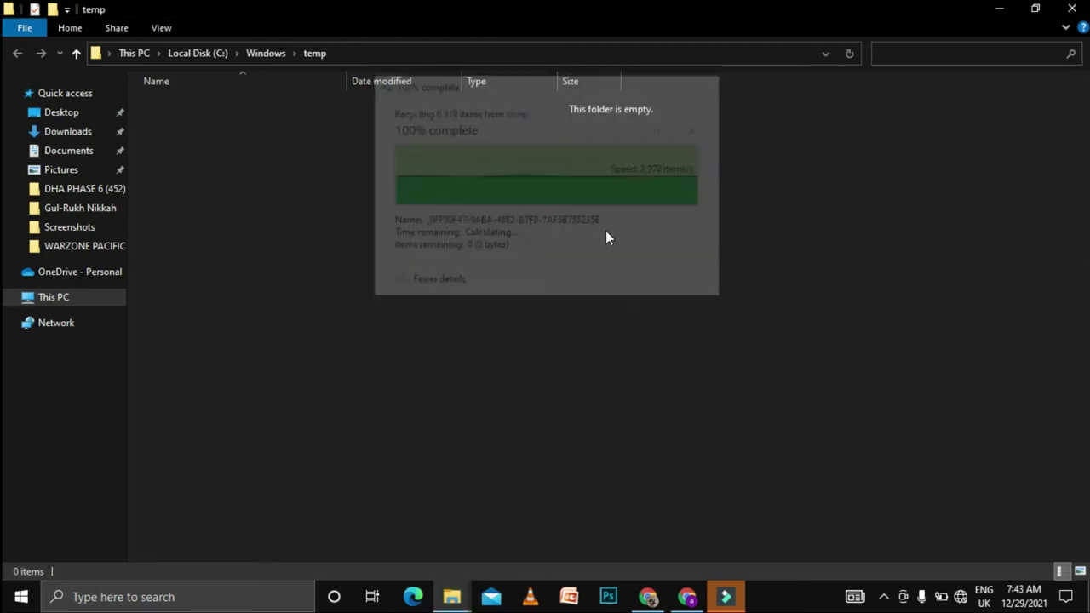
pyautogui.click(1071, 9)
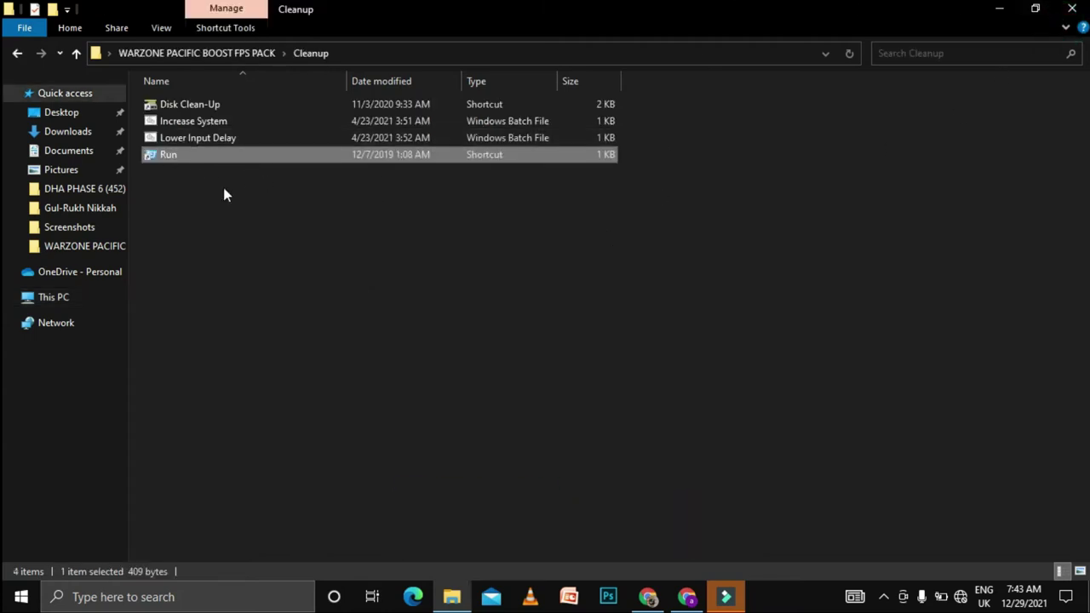
# - Open the user Temp folder by running "%temp%", delete all its contents, skipping every file in use, and close the folder
pyautogui.doubleClick(187, 160)
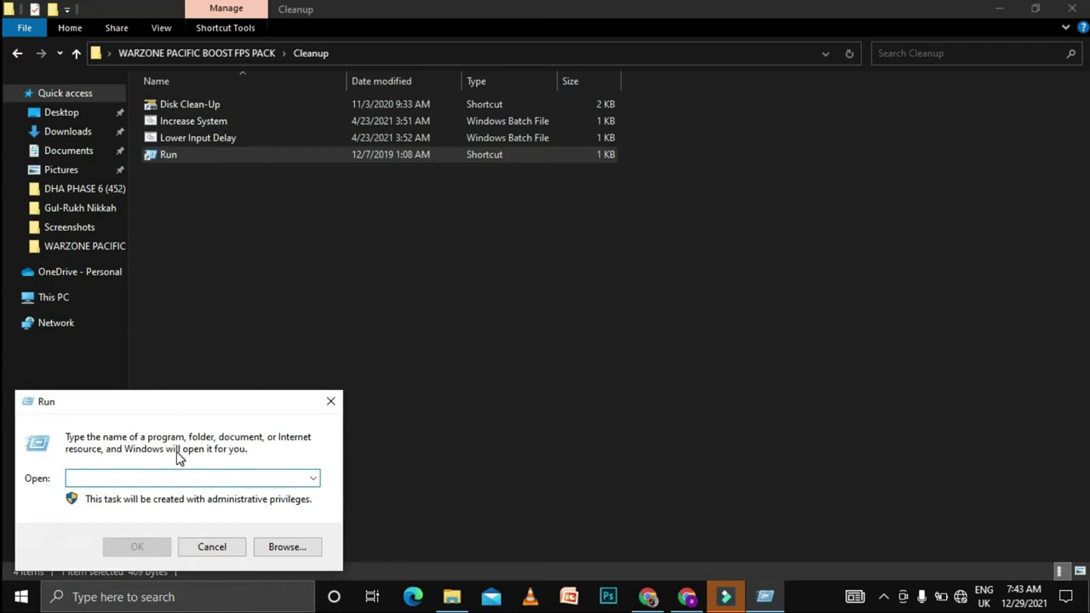
pyautogui.write('%temp%')
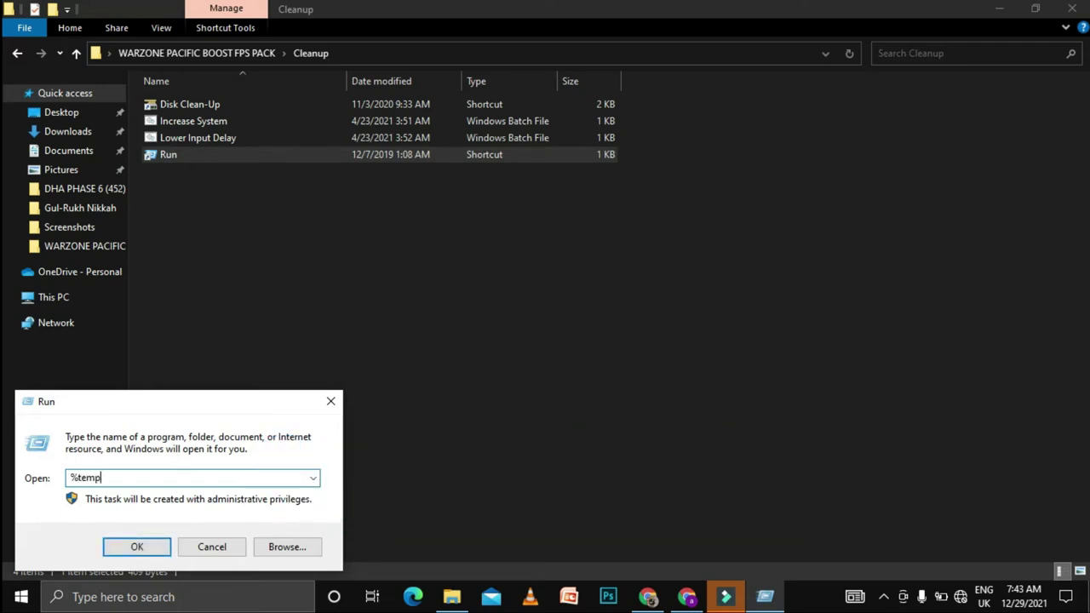
pyautogui.click(107, 549)
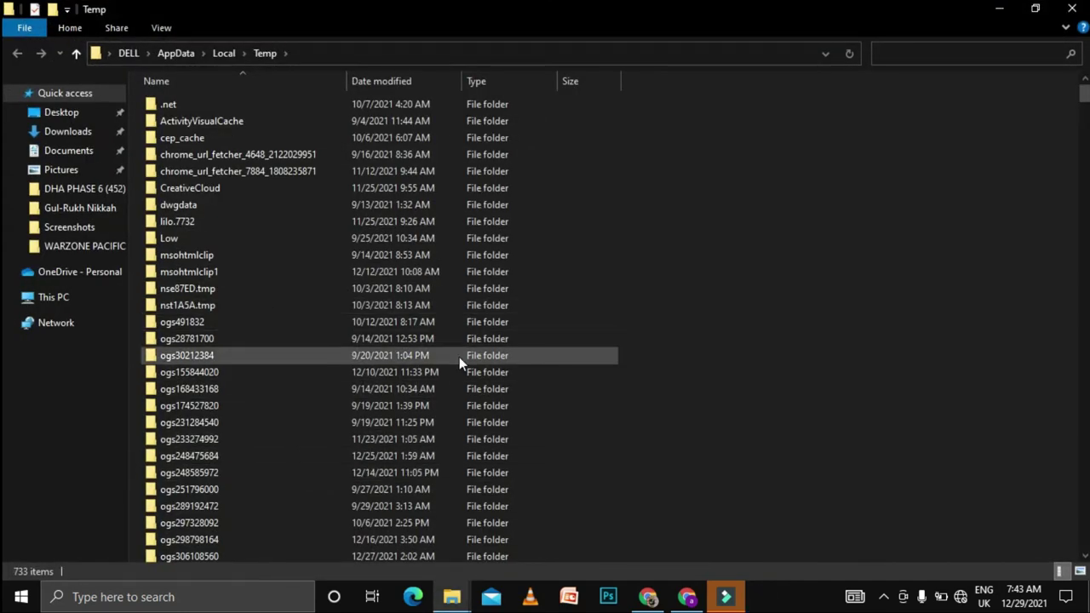
pyautogui.hotkey('ctrl', 'a')
pyautogui.rightClick(407, 286)
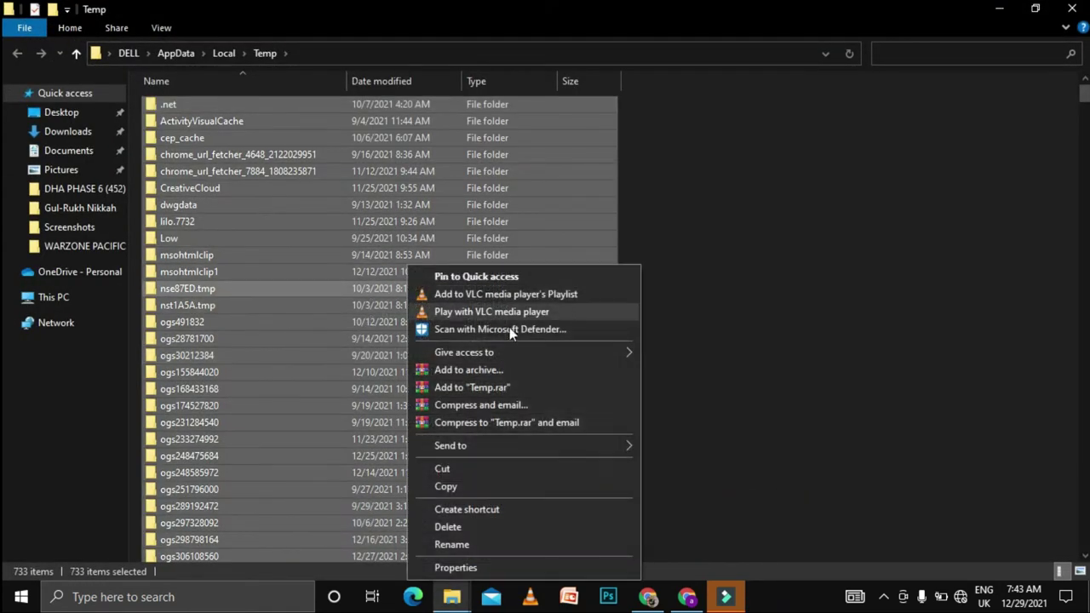
pyautogui.click(449, 528)
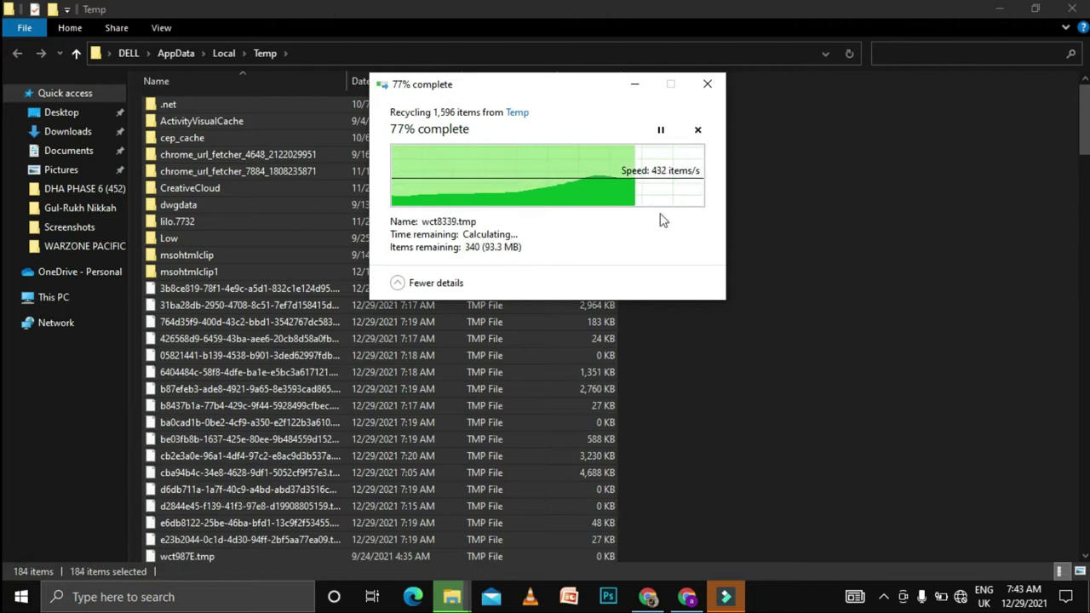
pyautogui.click(492, 220)
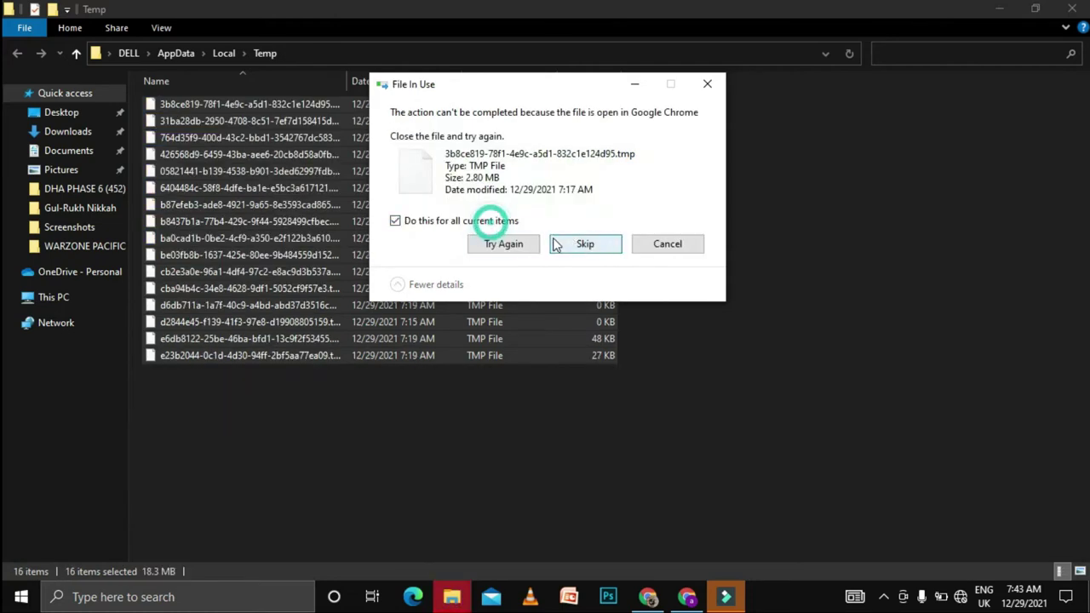
pyautogui.click(555, 244)
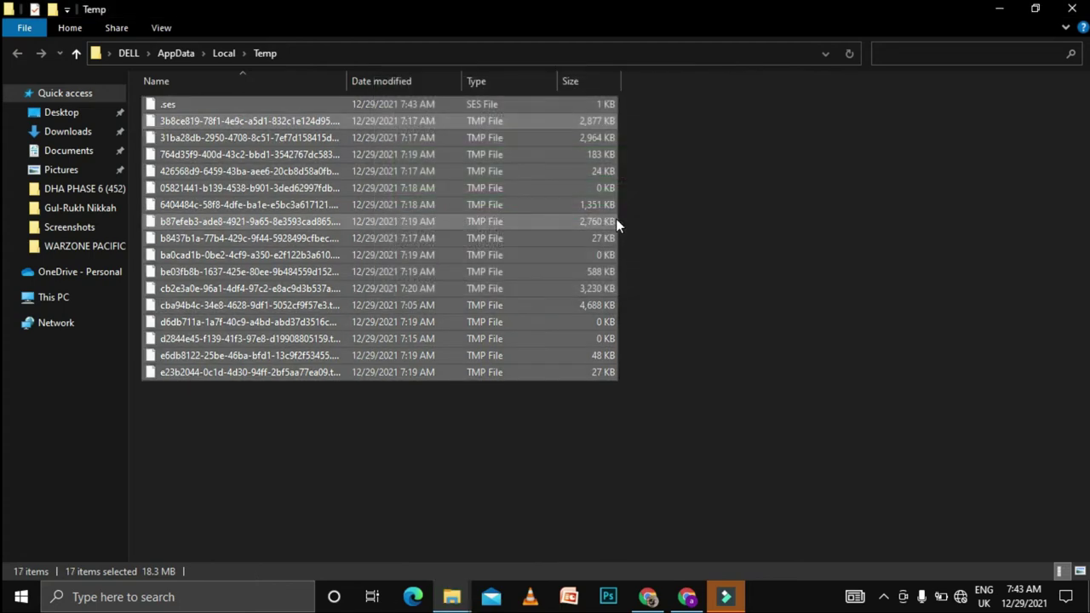
pyautogui.click(1072, 9)
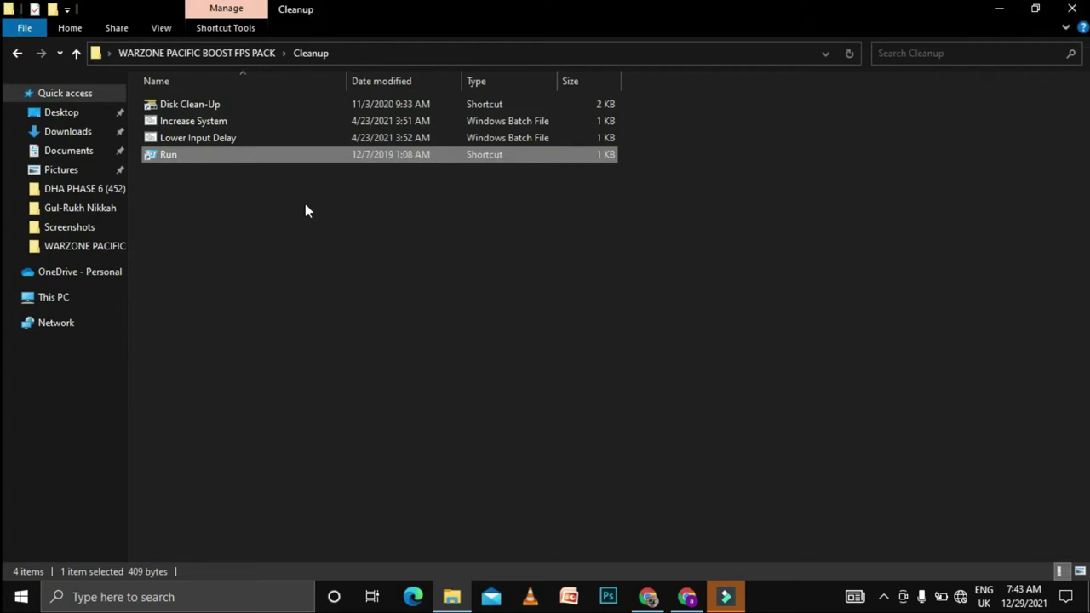
# - Run the Disk Clean-Up shortcut on drive C: and permanently delete the preselected file categories
pyautogui.click(212, 106)
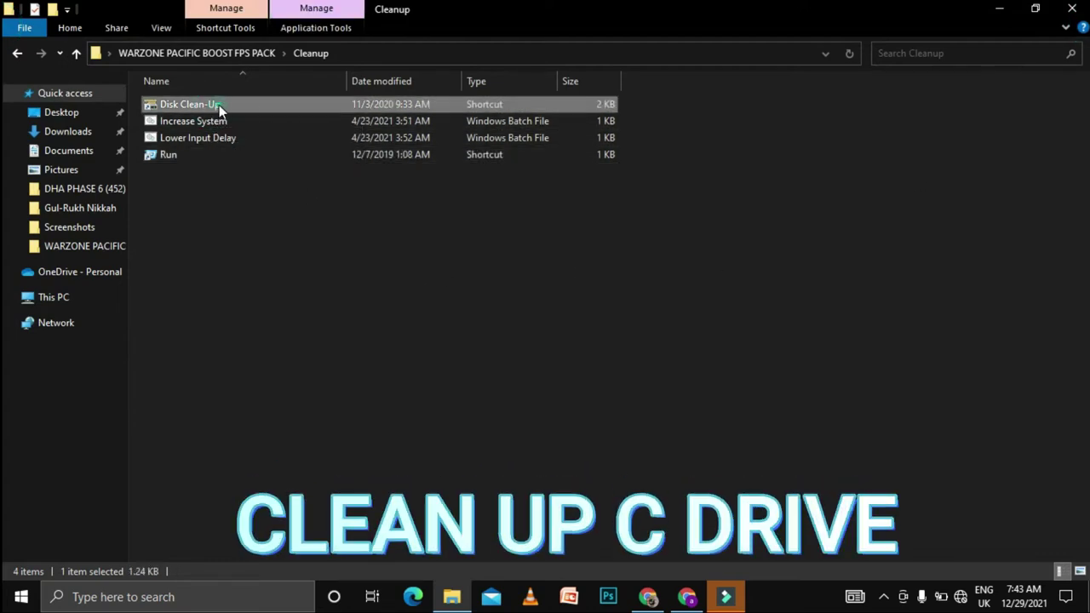
pyautogui.doubleClick(218, 105)
pyautogui.click(485, 298)
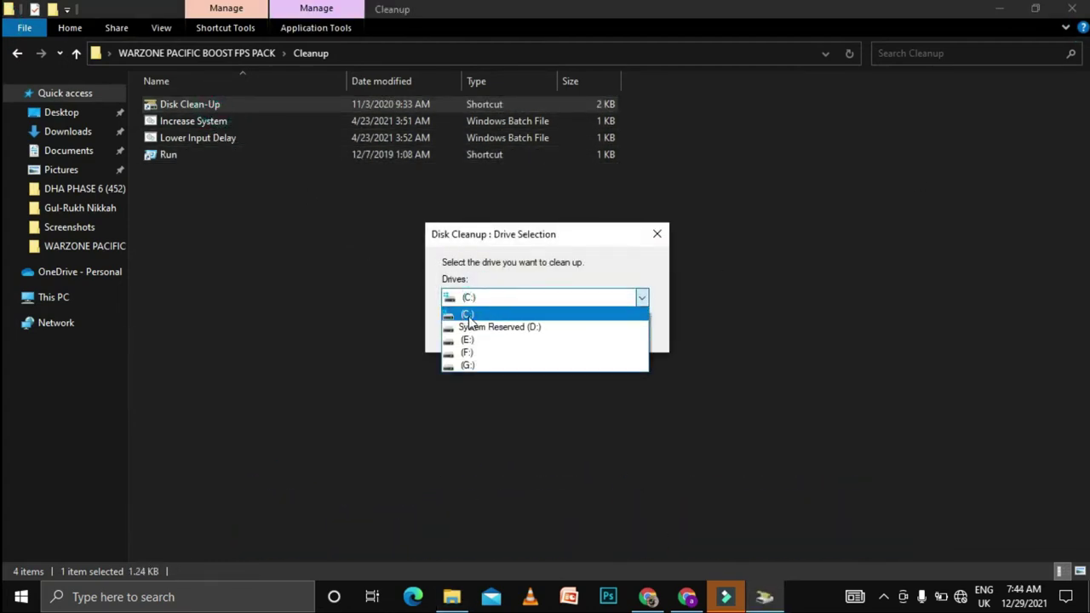
pyautogui.click(477, 315)
pyautogui.click(492, 322)
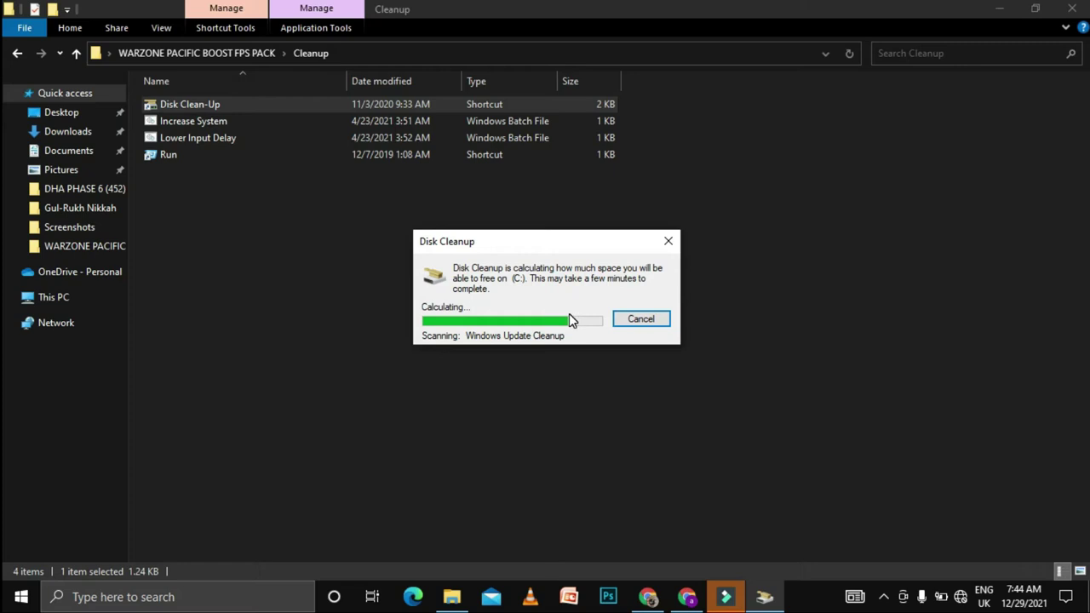
pyautogui.click(347, 474)
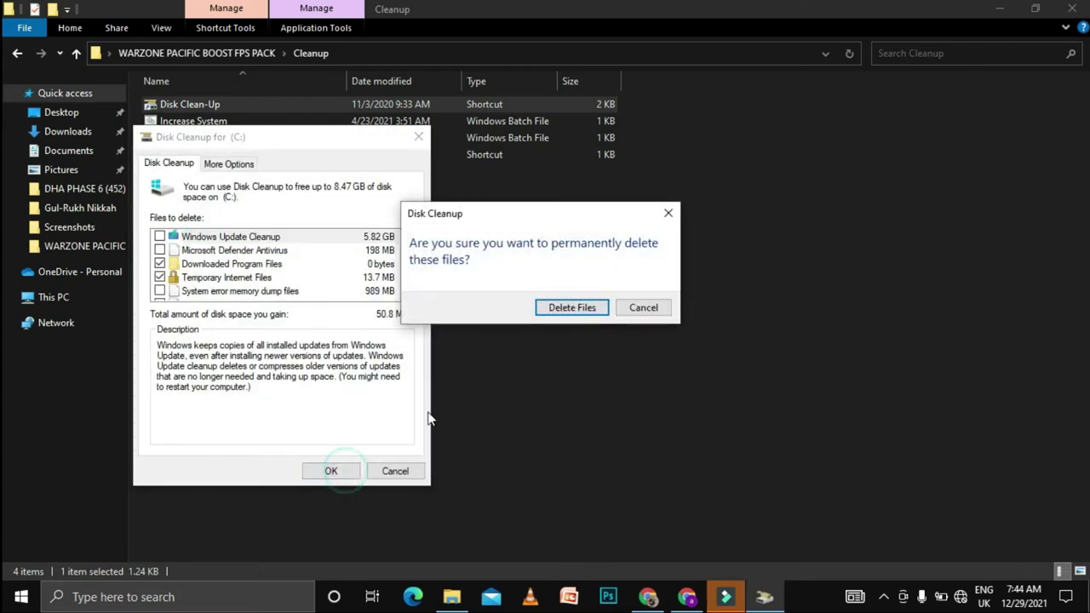
pyautogui.click(570, 308)
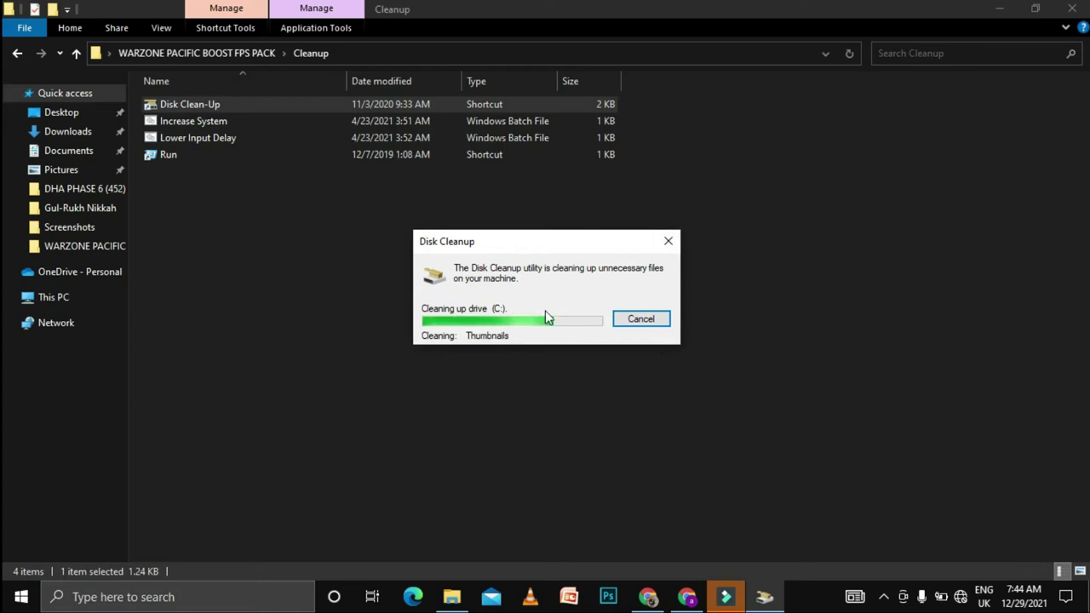
# - Add the 200% Scaling registry file from the pack's CPU BOOSTER folder to the registry
pyautogui.click(17, 53)
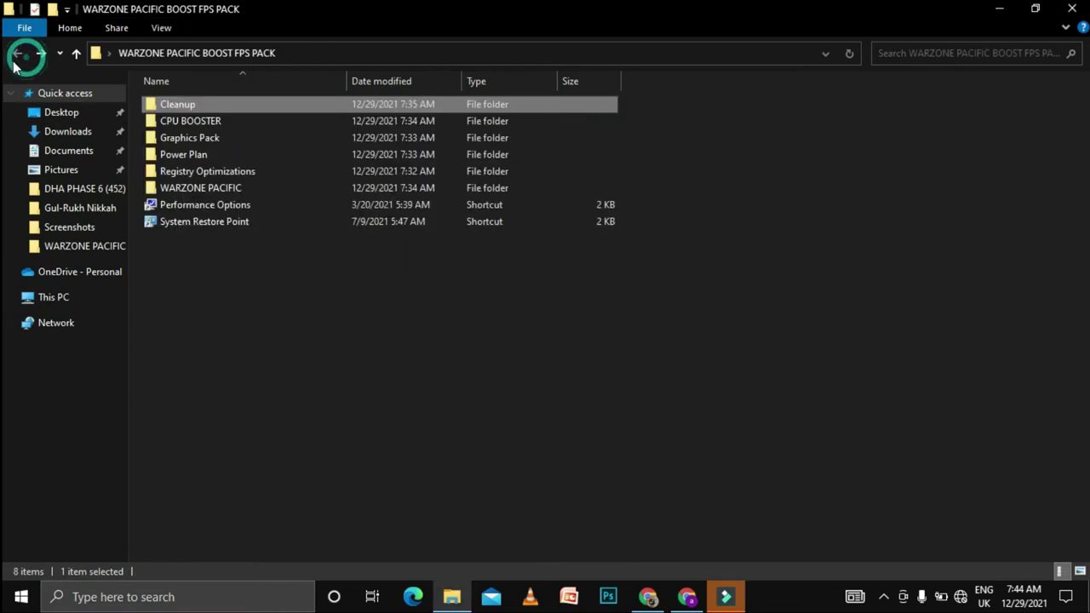
pyautogui.doubleClick(204, 123)
pyautogui.doubleClick(183, 109)
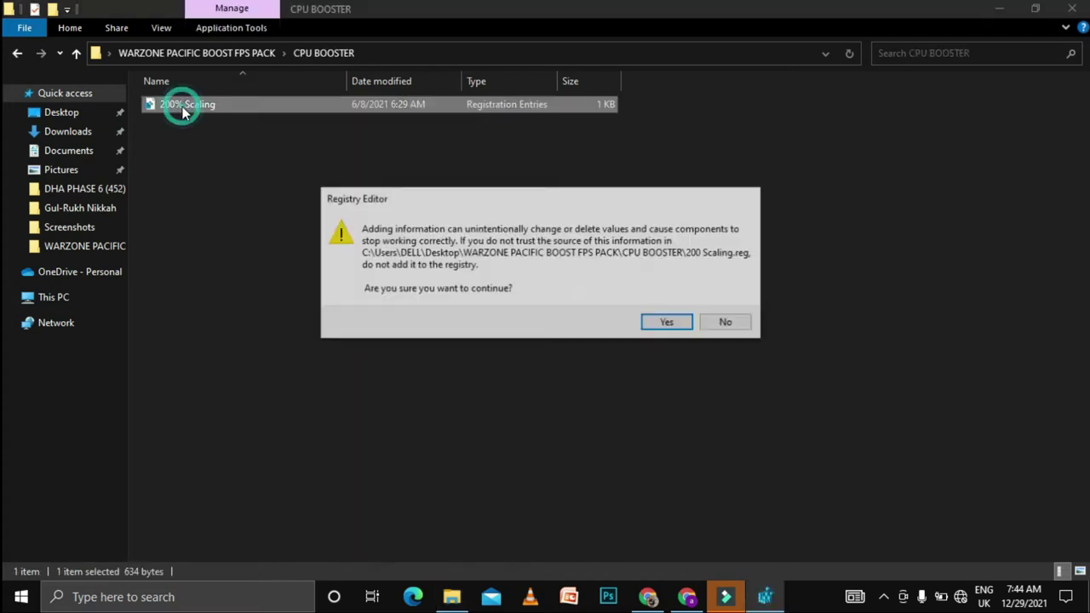
pyautogui.click(667, 328)
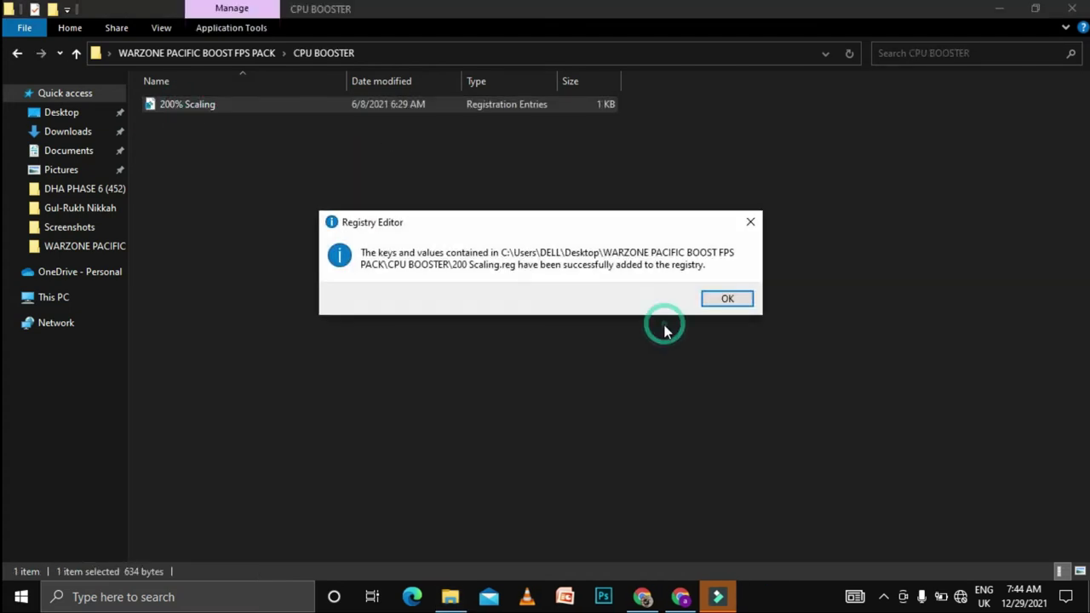
pyautogui.click(726, 303)
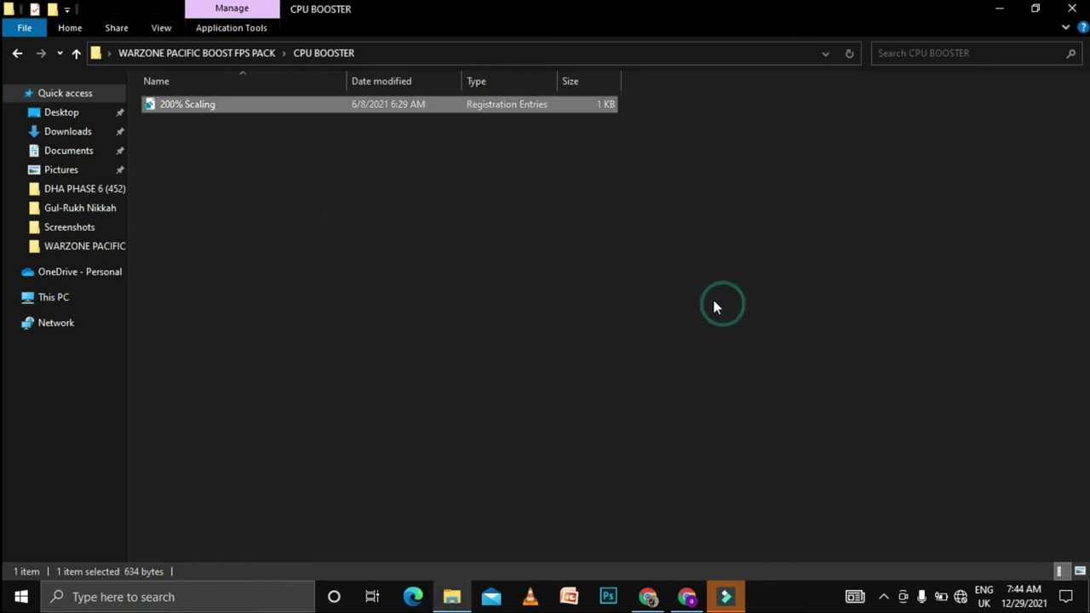
# - Add the GPU PERFORMANCE registry file from the pack's Graphics Pack folder to the registry
pyautogui.click(17, 54)
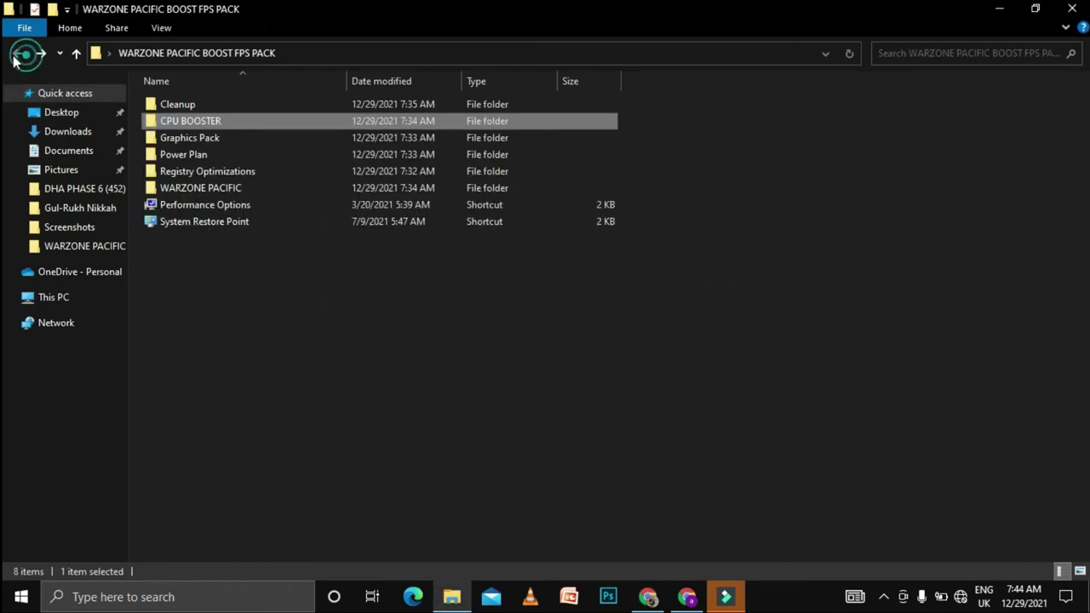
pyautogui.click(190, 143)
pyautogui.doubleClick(190, 141)
pyautogui.doubleClick(216, 106)
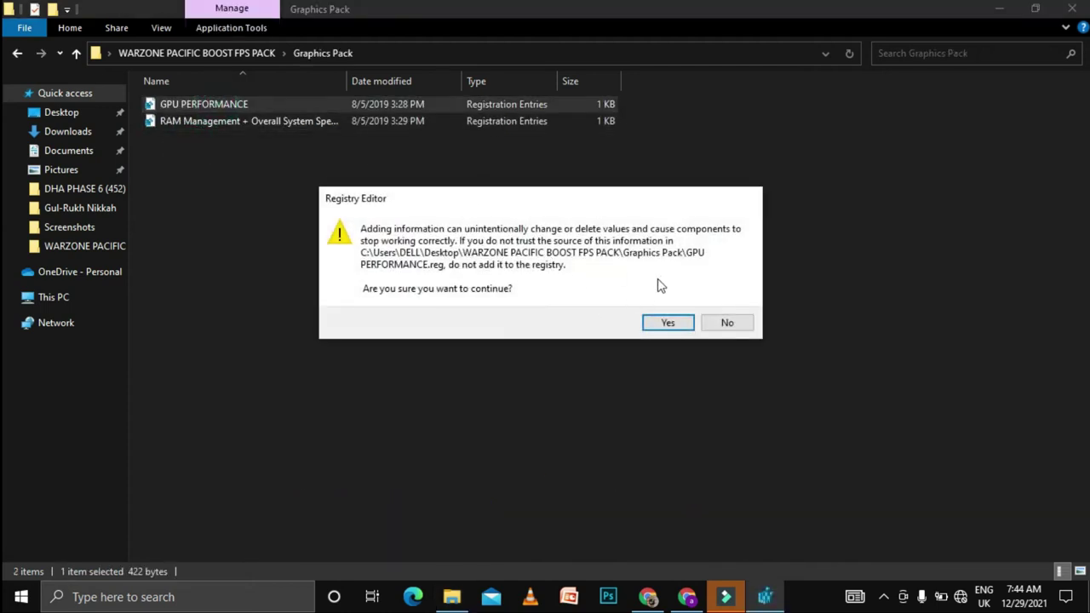
pyautogui.click(667, 323)
pyautogui.click(714, 300)
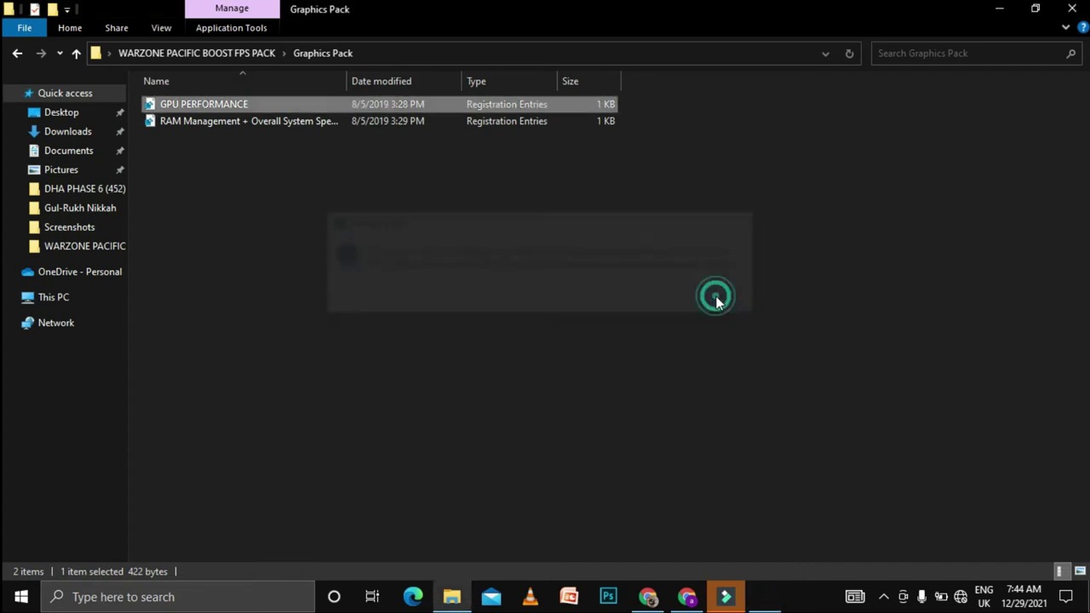
# - Add the RAM Management + Overall System Speed registry file to the registry
pyautogui.doubleClick(256, 119)
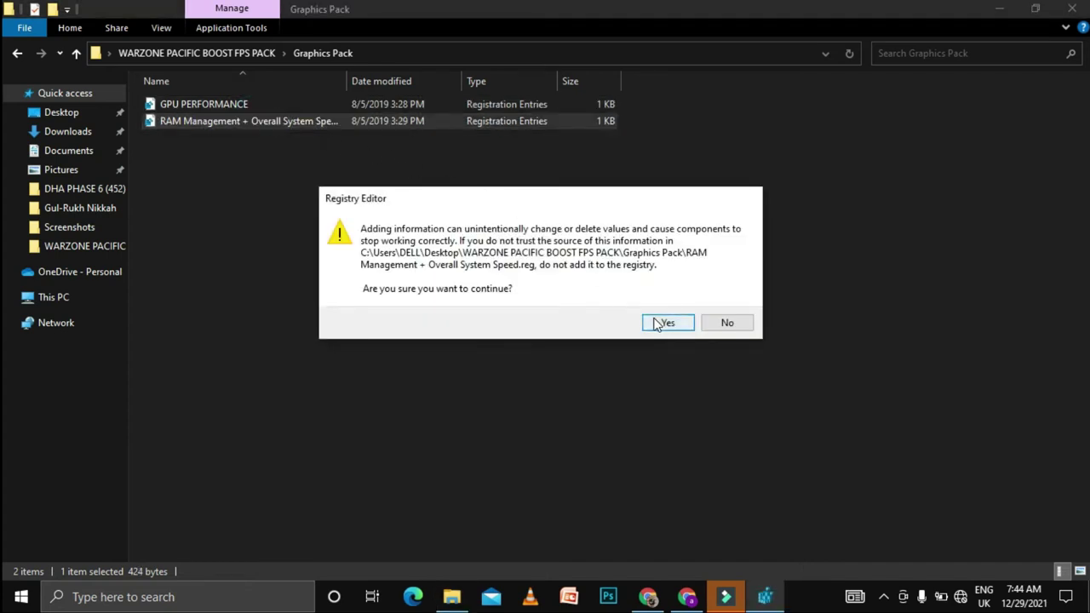
pyautogui.click(663, 324)
pyautogui.click(725, 304)
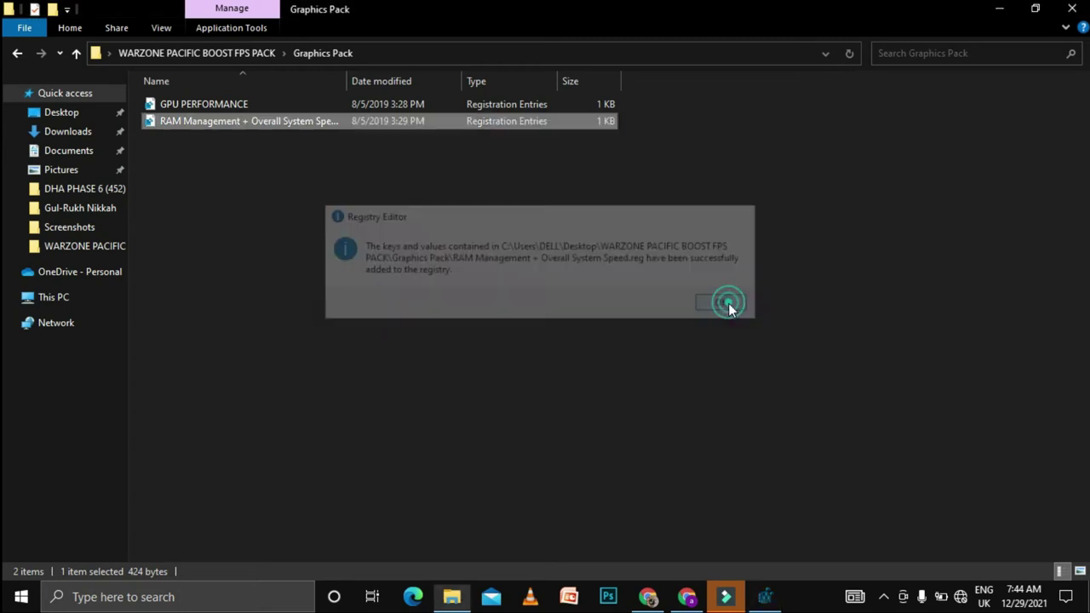
# - View the QuickCpuSetup installer in the pack's Power Plan folder and launch the installed QuickCPU app
pyautogui.click(19, 53)
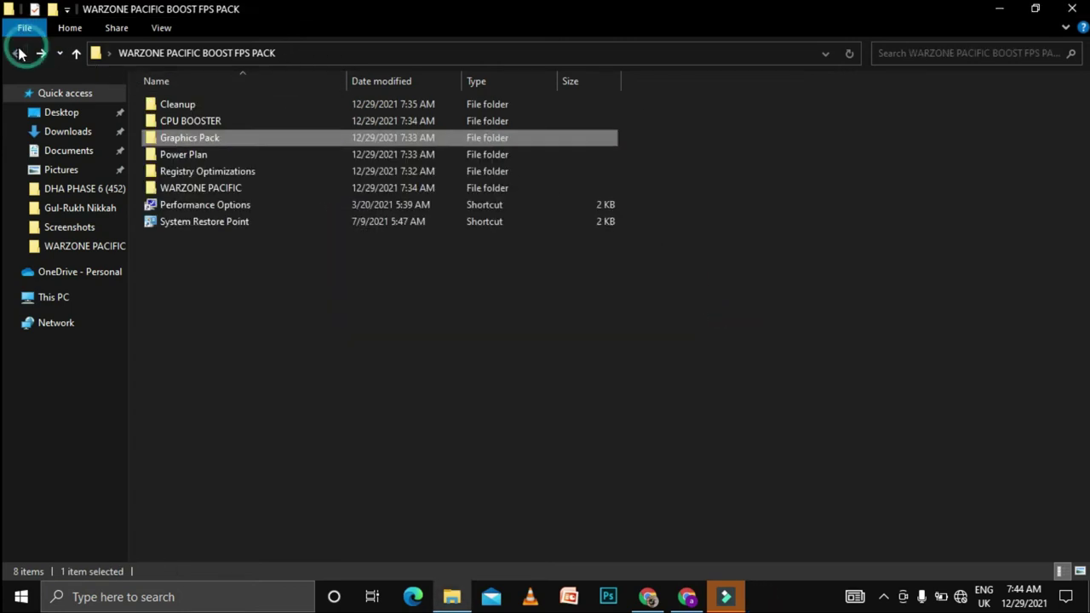
pyautogui.click(184, 158)
pyautogui.doubleClick(184, 158)
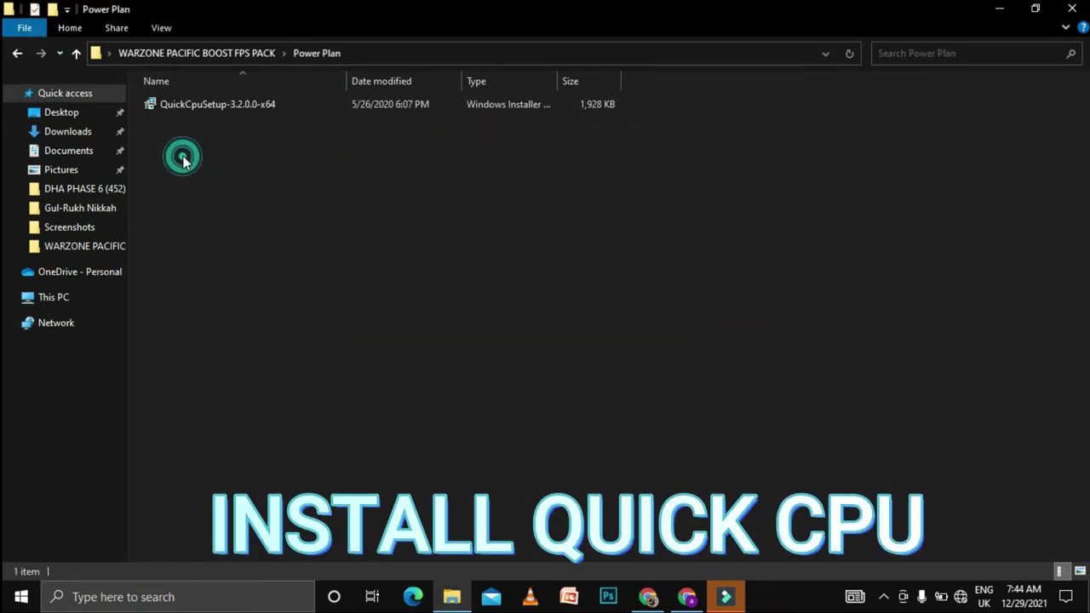
pyautogui.click(192, 596)
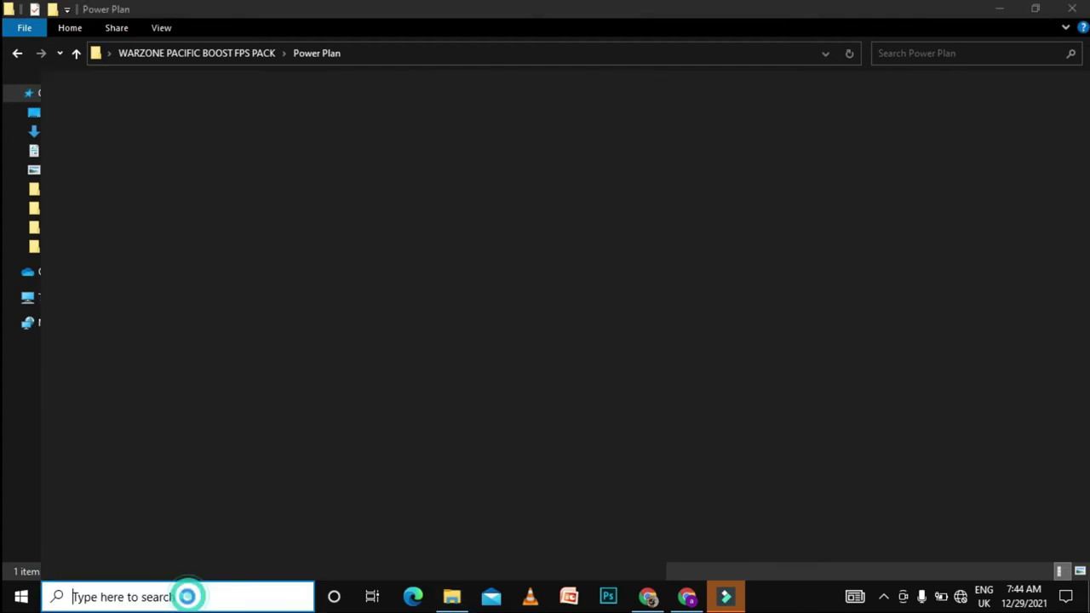
pyautogui.write('qu')
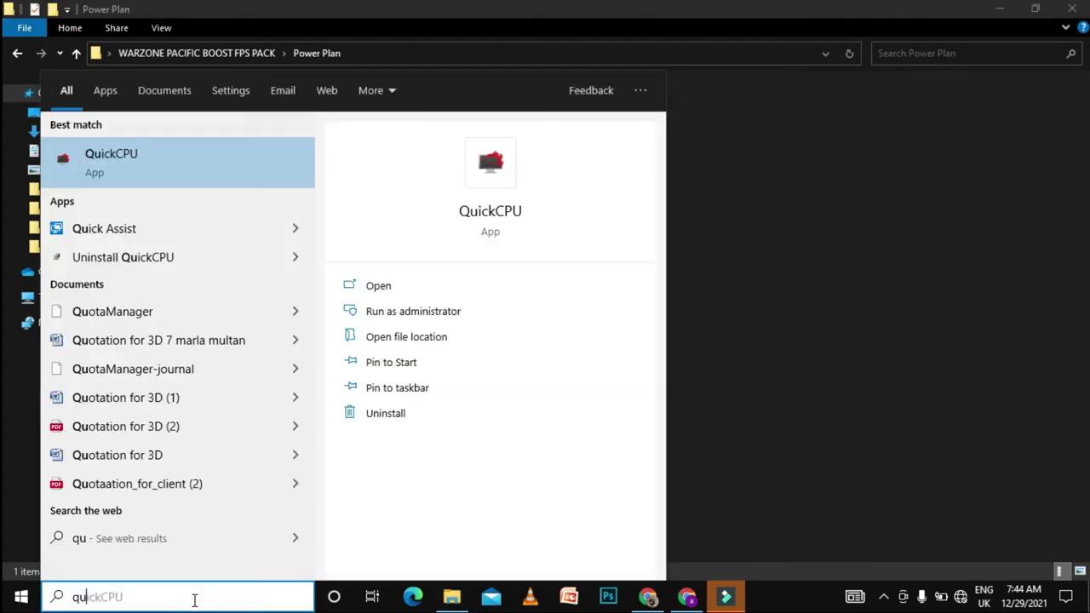
pyautogui.click(152, 178)
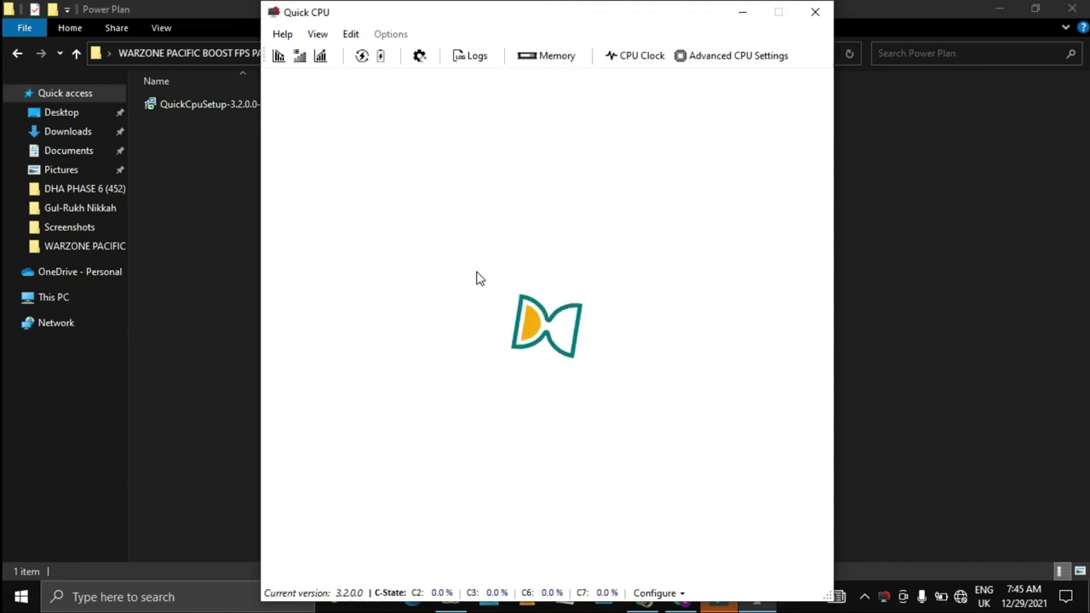
# - Apply the My new game power plan with core parking, frequency scaling and turbo boost indexes at 100%, and close Quick CPU
pyautogui.click(404, 213)
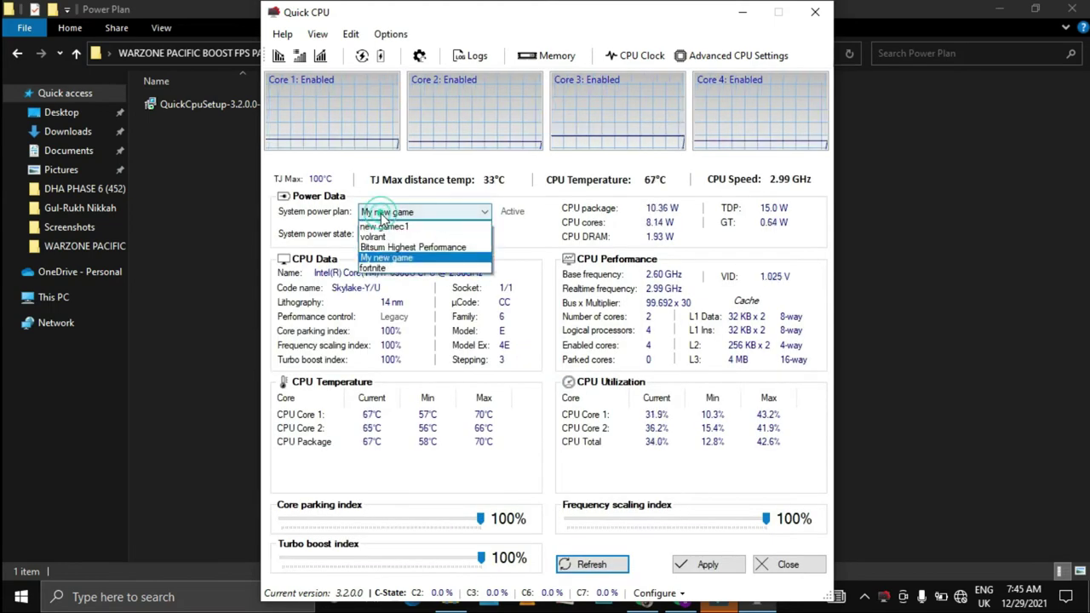
pyautogui.click(400, 257)
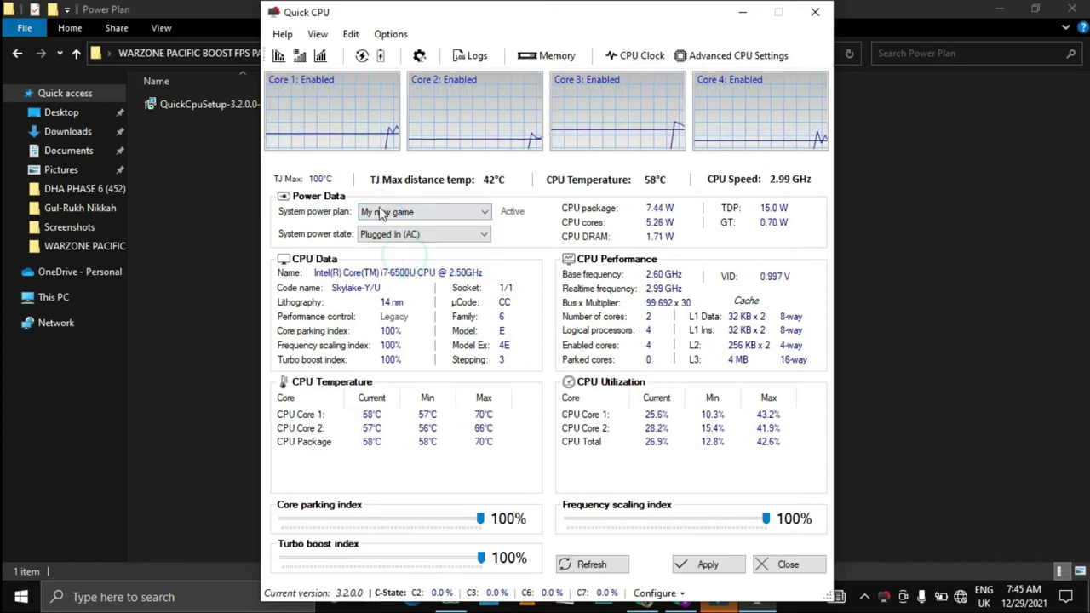
pyautogui.click(766, 518)
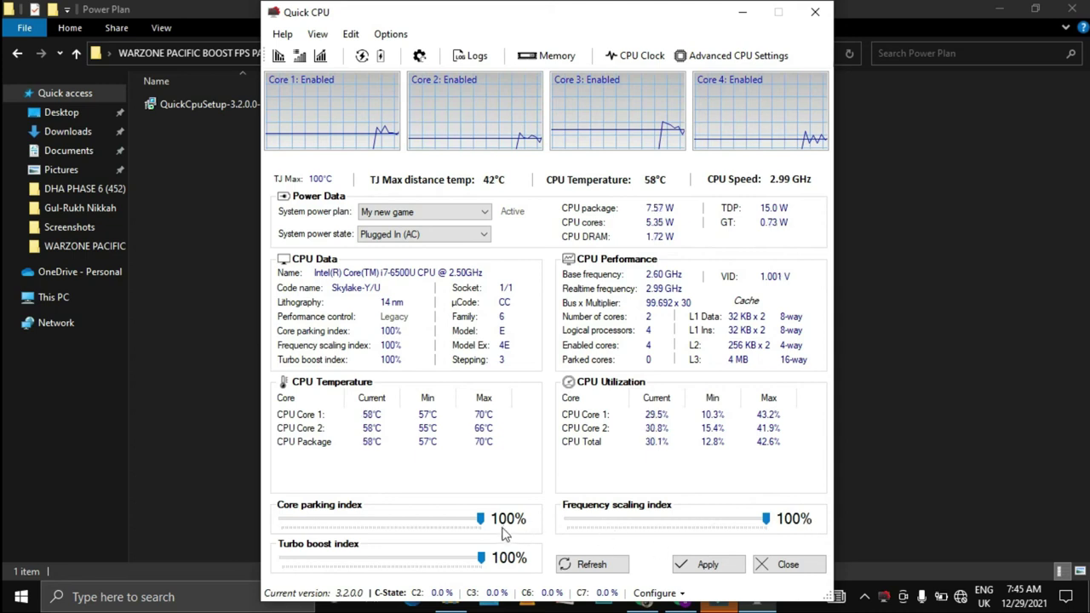
pyautogui.moveTo(482, 521); pyautogui.dragTo(481, 559)
pyautogui.click(707, 565)
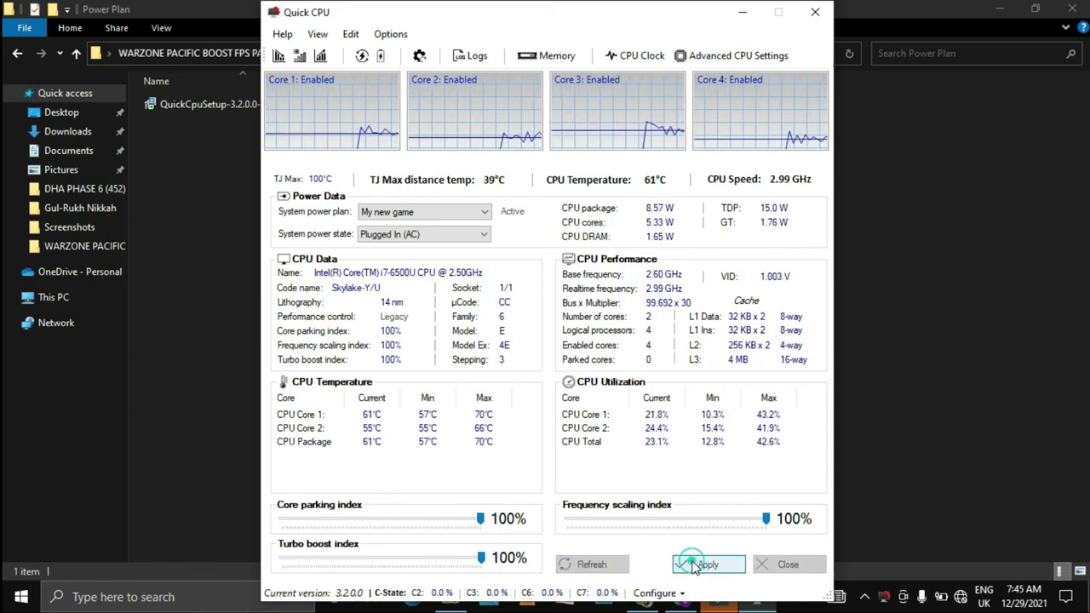
pyautogui.click(639, 343)
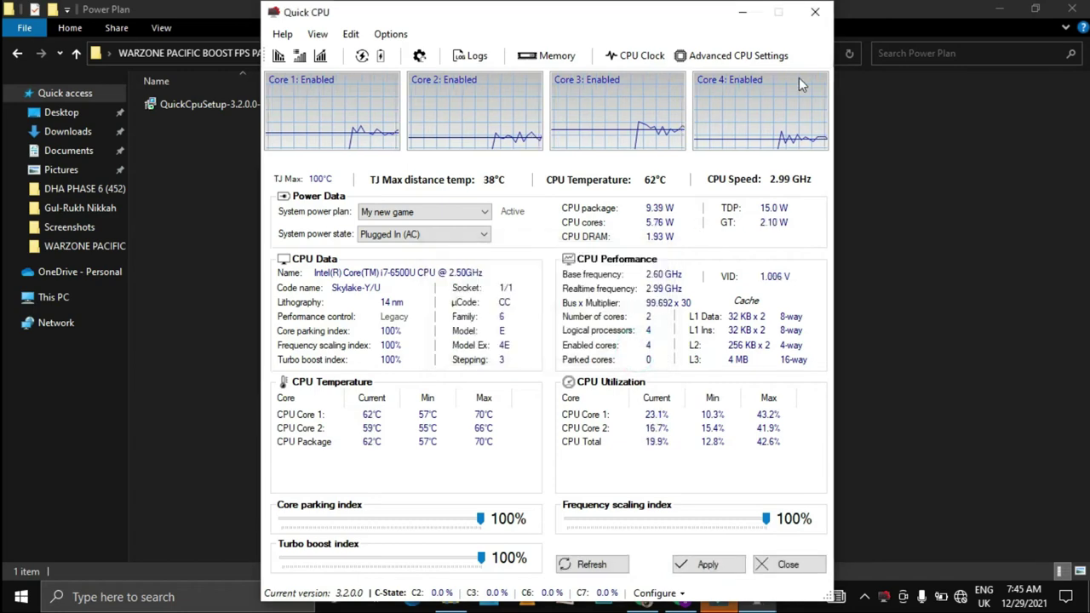
pyautogui.click(822, 15)
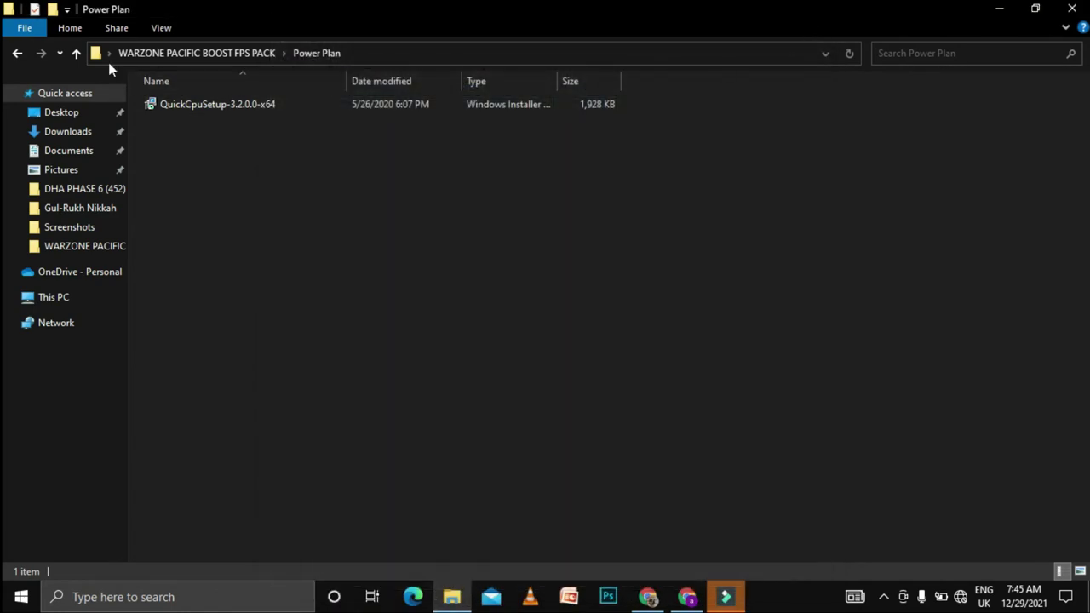
# - Add the CPU-GPU Optimizations registry file from the pack's Registry Optimizations folder to the registry
pyautogui.click(15, 54)
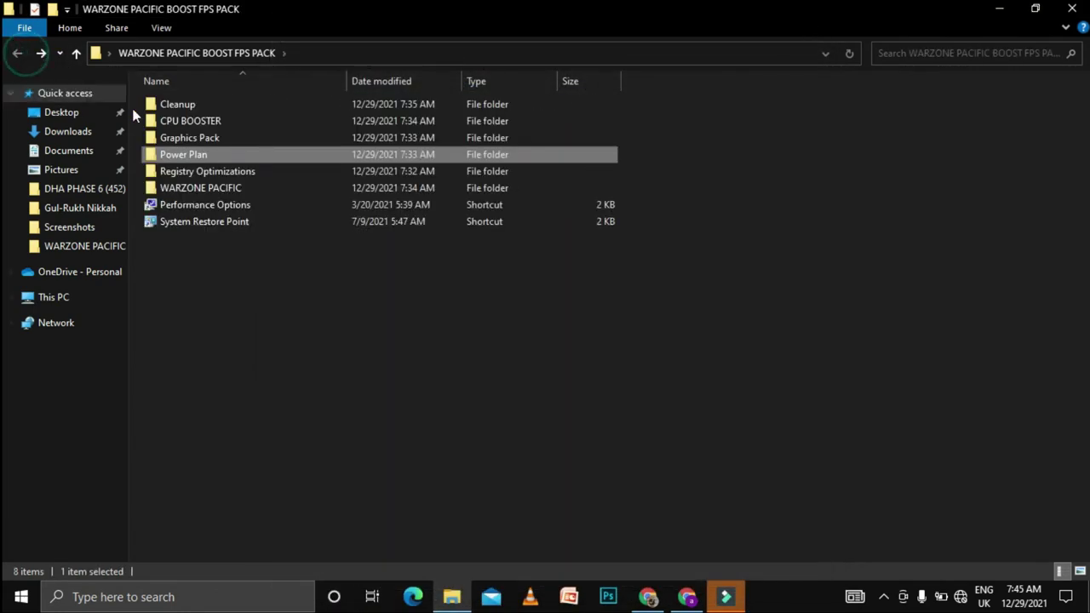
pyautogui.doubleClick(208, 170)
pyautogui.doubleClick(217, 105)
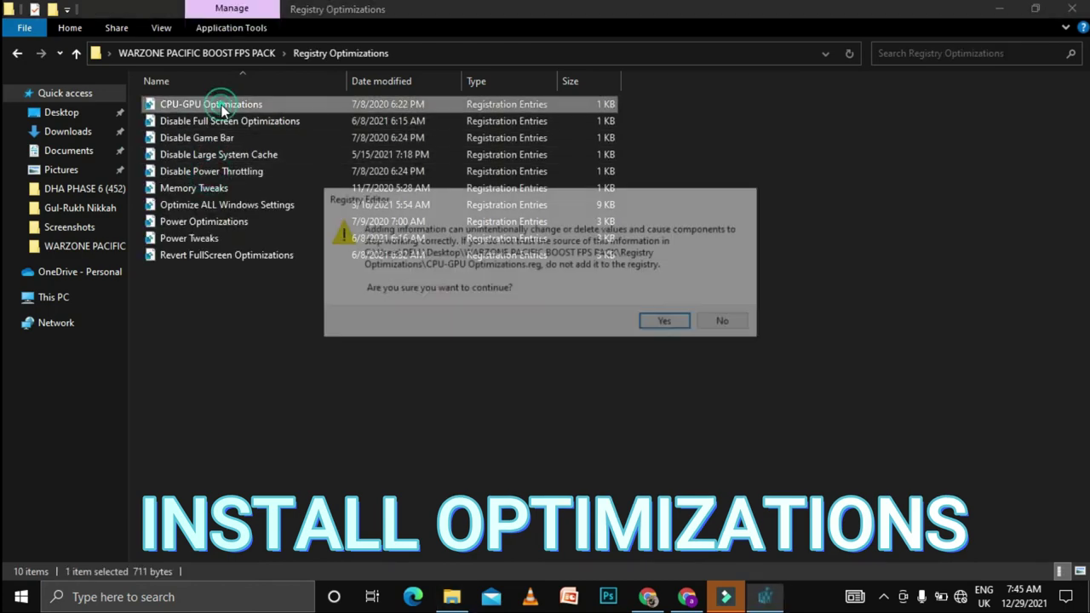
pyautogui.click(662, 324)
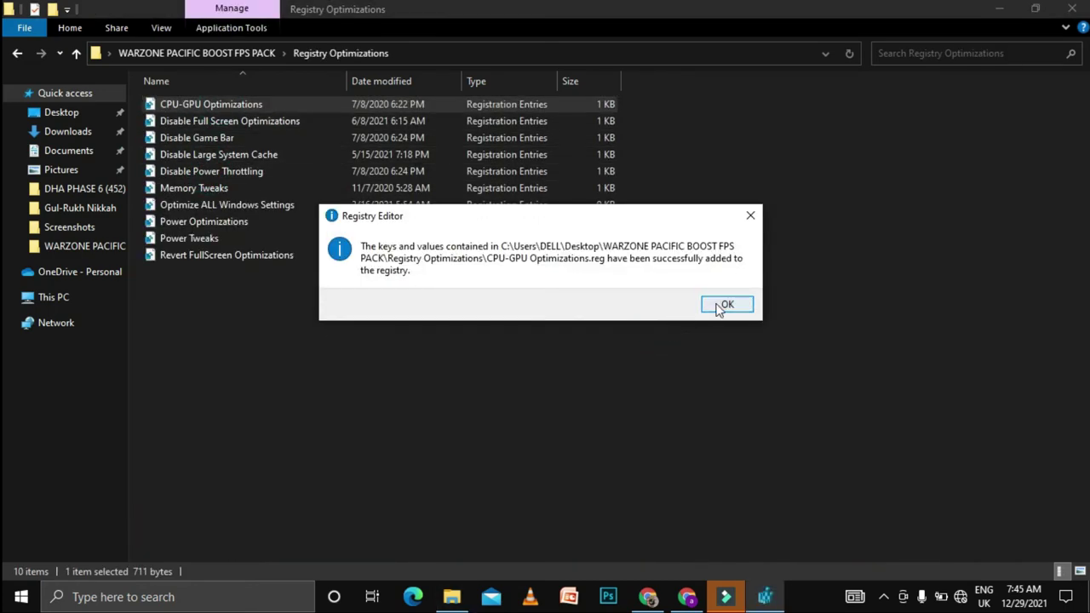
pyautogui.click(724, 305)
# - Add the Disable Full Screen Optimizations and Disable Game Bar registry files to the registry
pyautogui.doubleClick(263, 121)
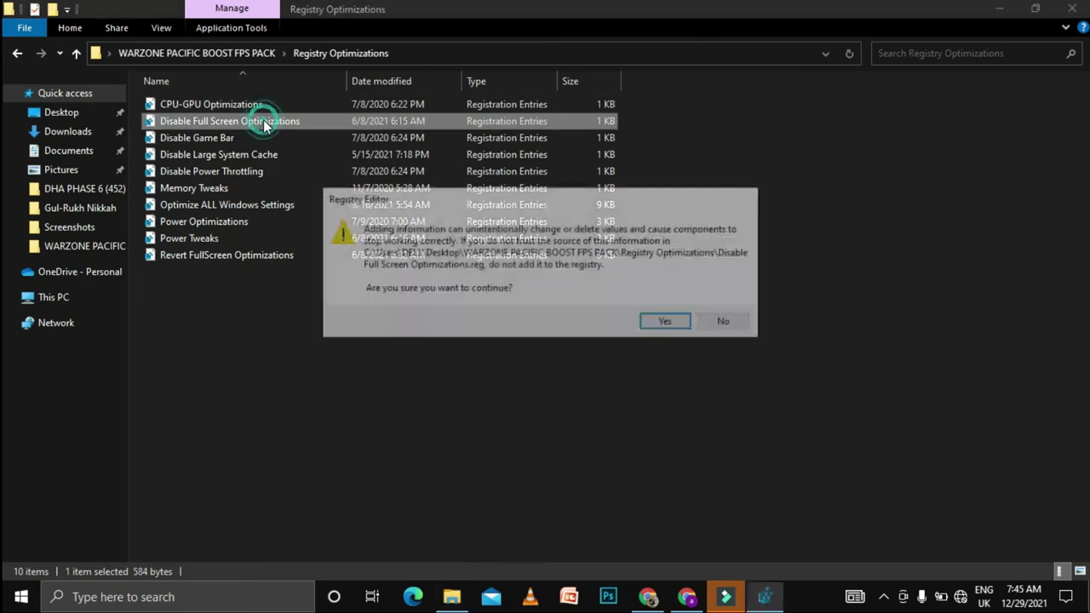
pyautogui.click(662, 323)
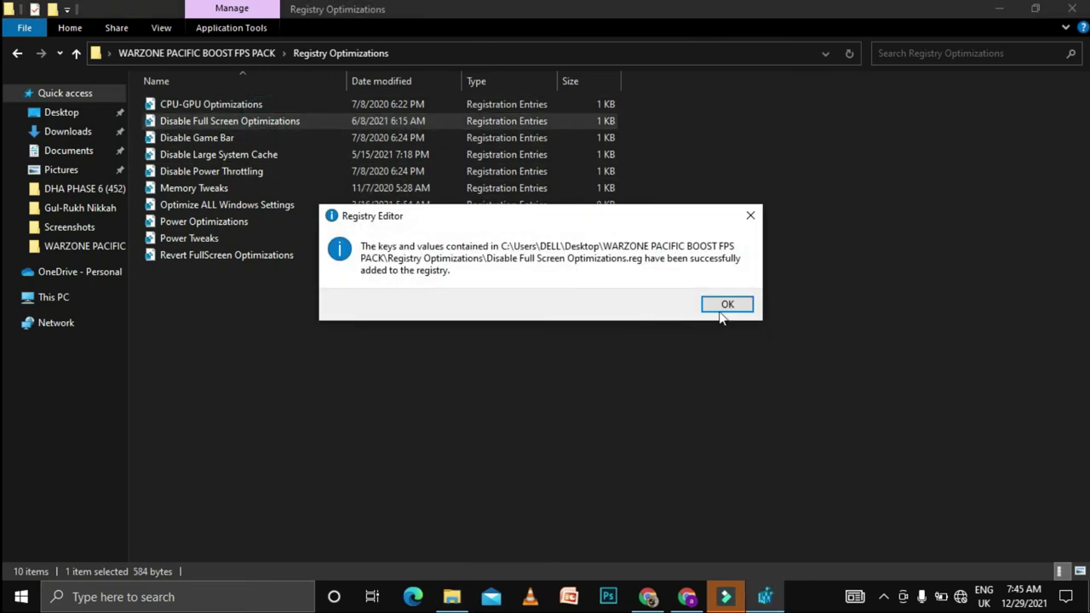
pyautogui.click(723, 305)
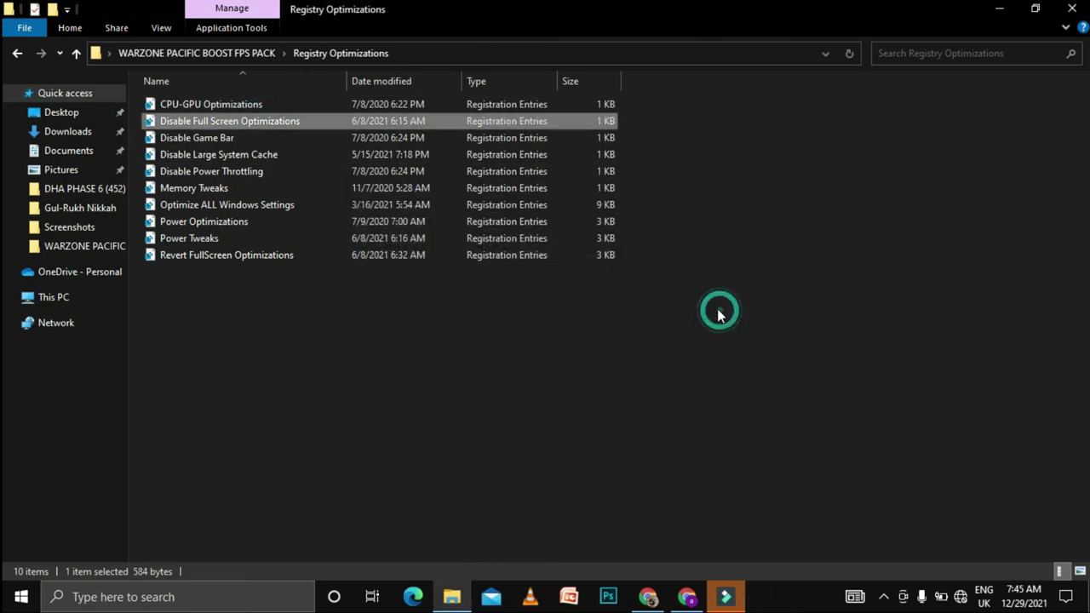
pyautogui.doubleClick(202, 140)
pyautogui.click(660, 323)
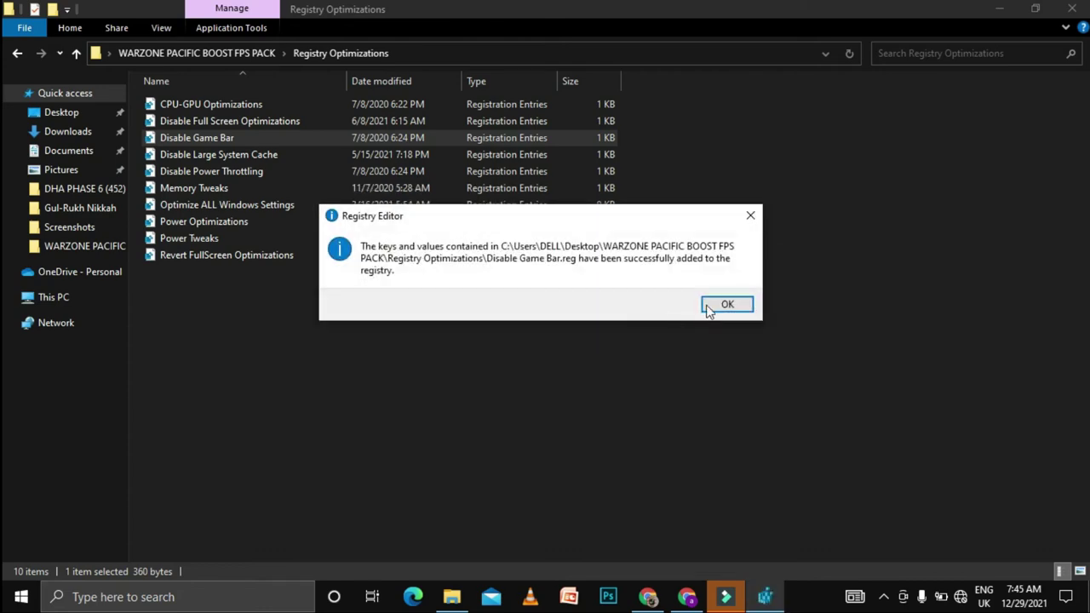
pyautogui.click(708, 307)
# - Add the Disable Large System Cache and Disable Power Throttling registry files to the registry
pyautogui.doubleClick(258, 156)
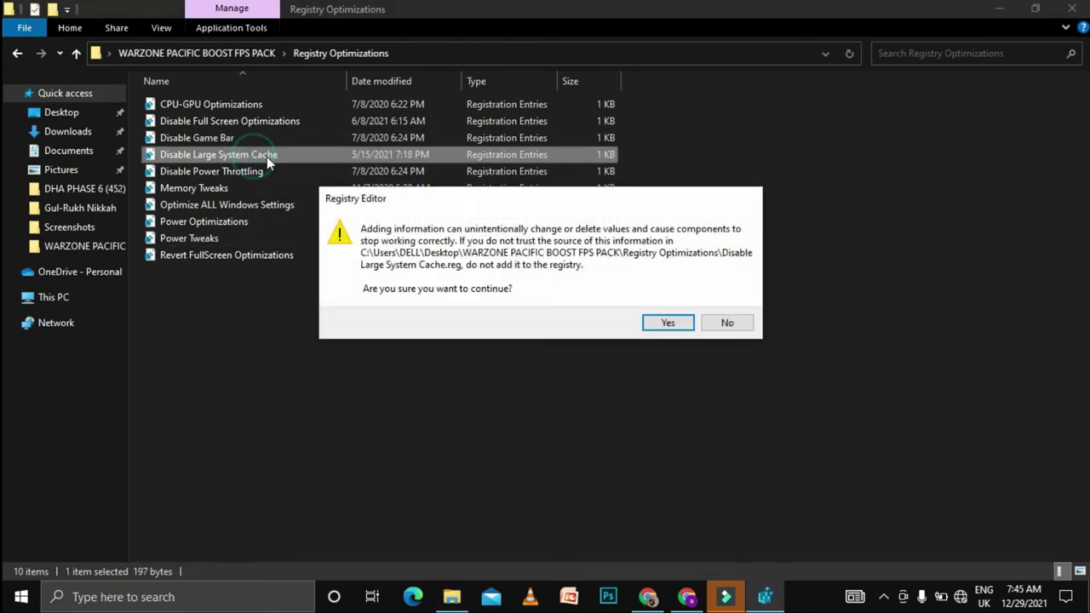
pyautogui.click(667, 324)
pyautogui.click(720, 305)
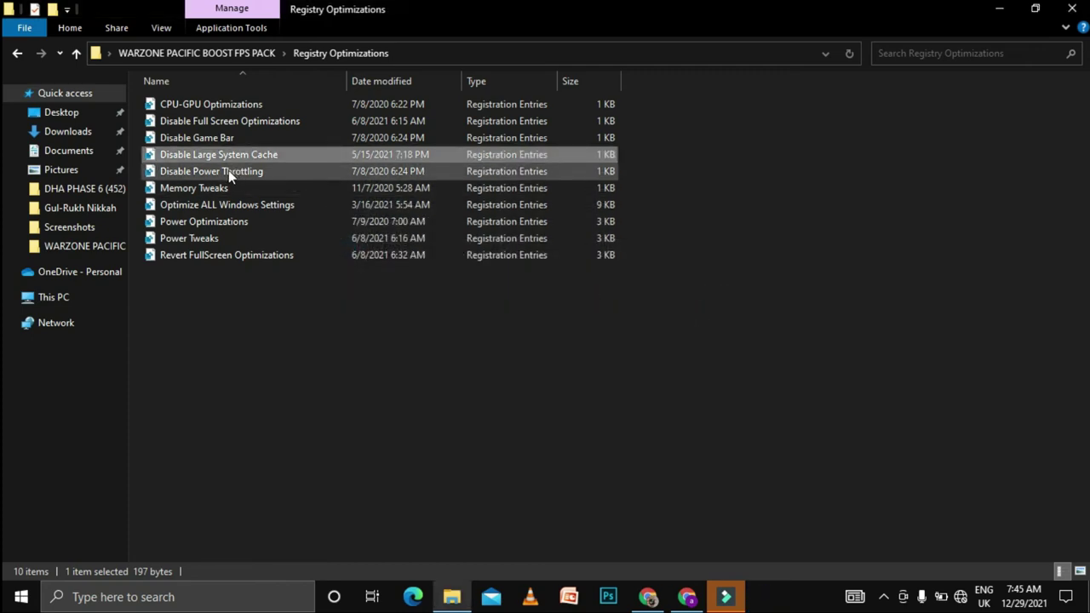
pyautogui.doubleClick(228, 170)
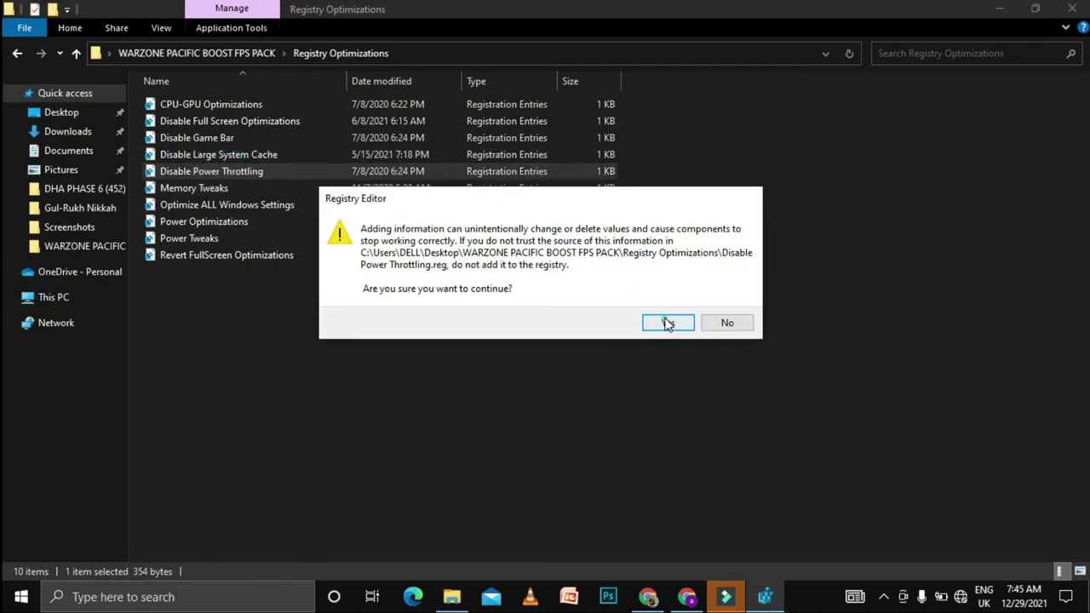
pyautogui.click(668, 322)
pyautogui.click(727, 304)
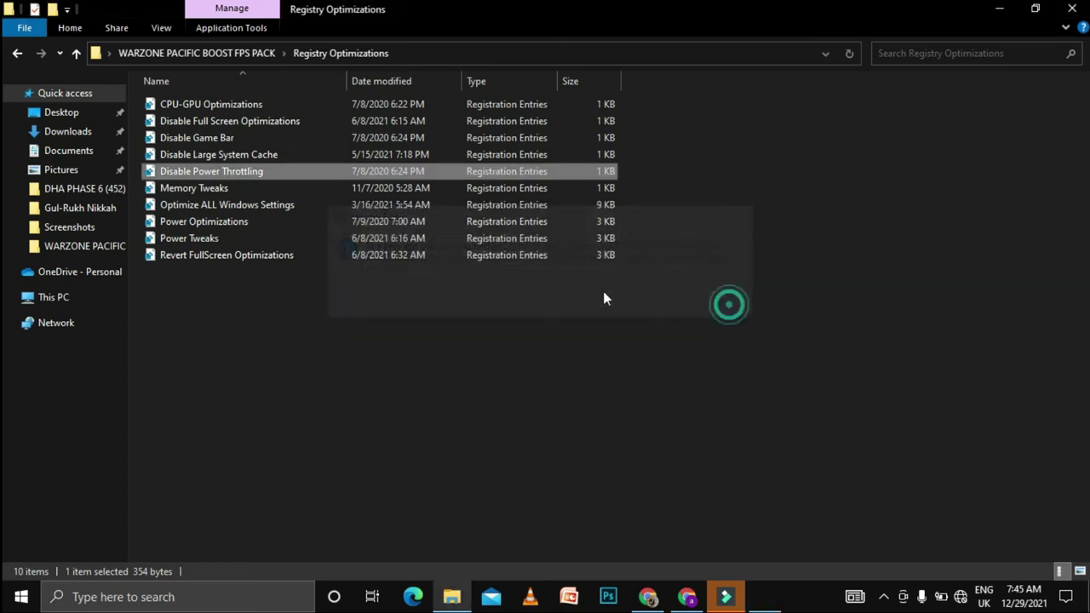
# - Add the Memory Tweaks and Optimize ALL Windows Settings registry files to the registry
pyautogui.doubleClick(194, 187)
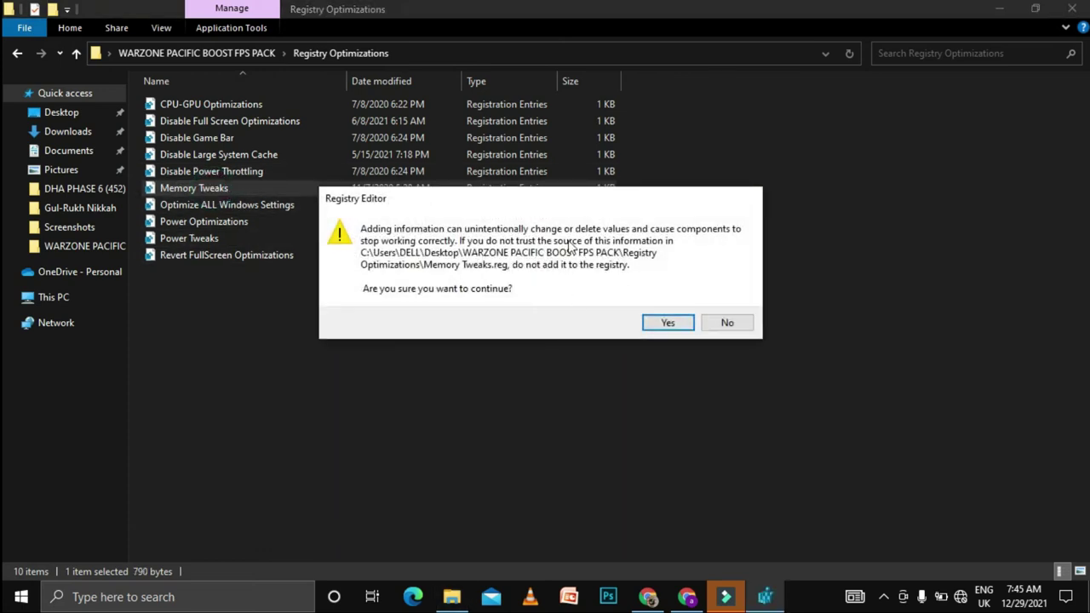
pyautogui.click(656, 325)
pyautogui.click(724, 303)
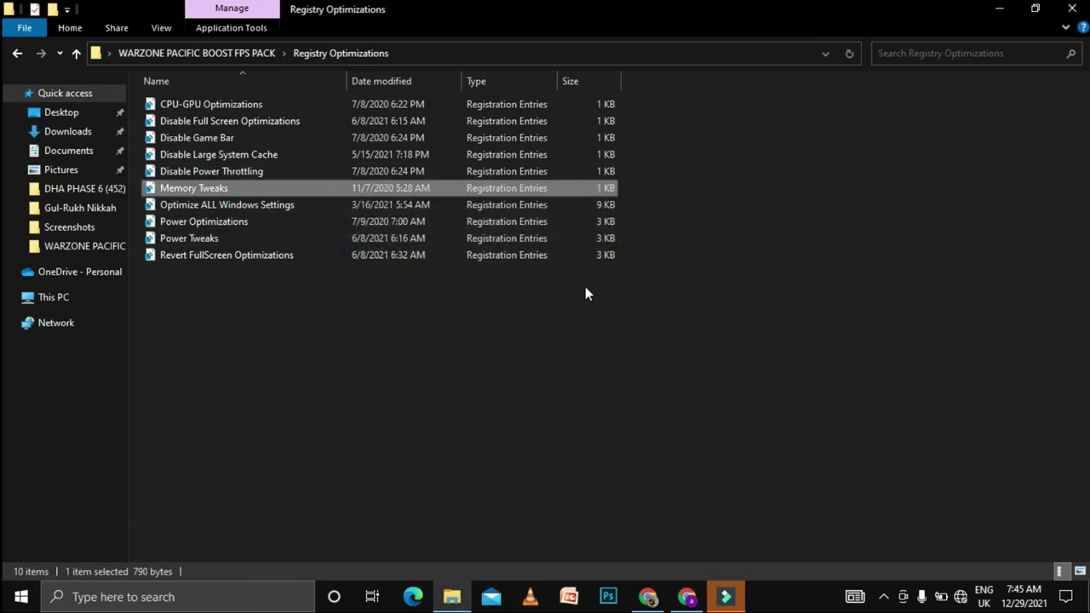
pyautogui.doubleClick(261, 209)
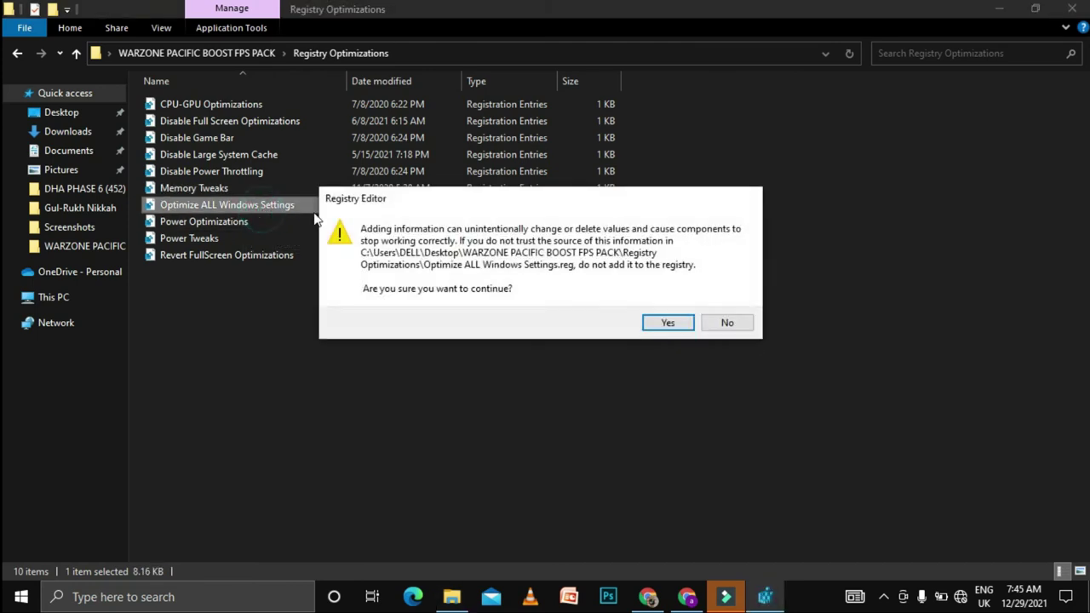
pyautogui.click(670, 324)
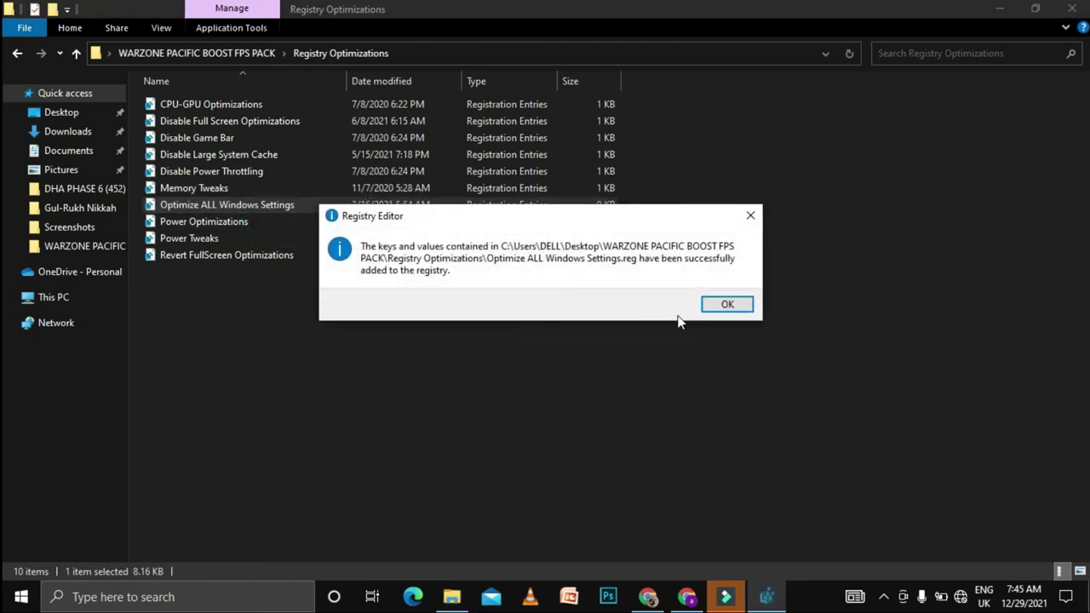
pyautogui.click(725, 304)
# - Add the Power Optimizations and Power Tweaks registry files to the registry
pyautogui.doubleClick(240, 221)
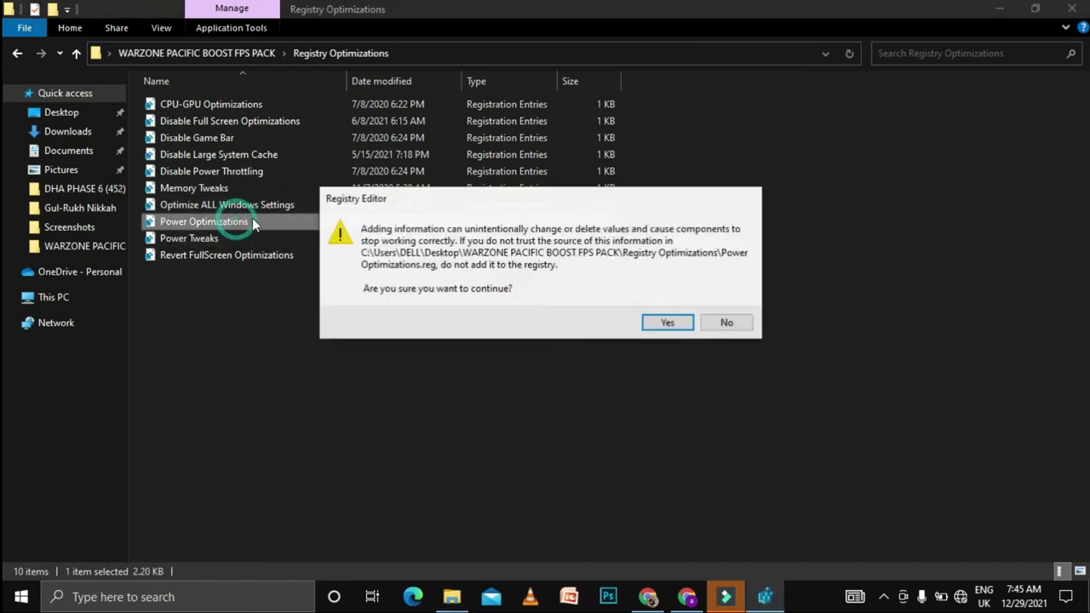
pyautogui.click(670, 323)
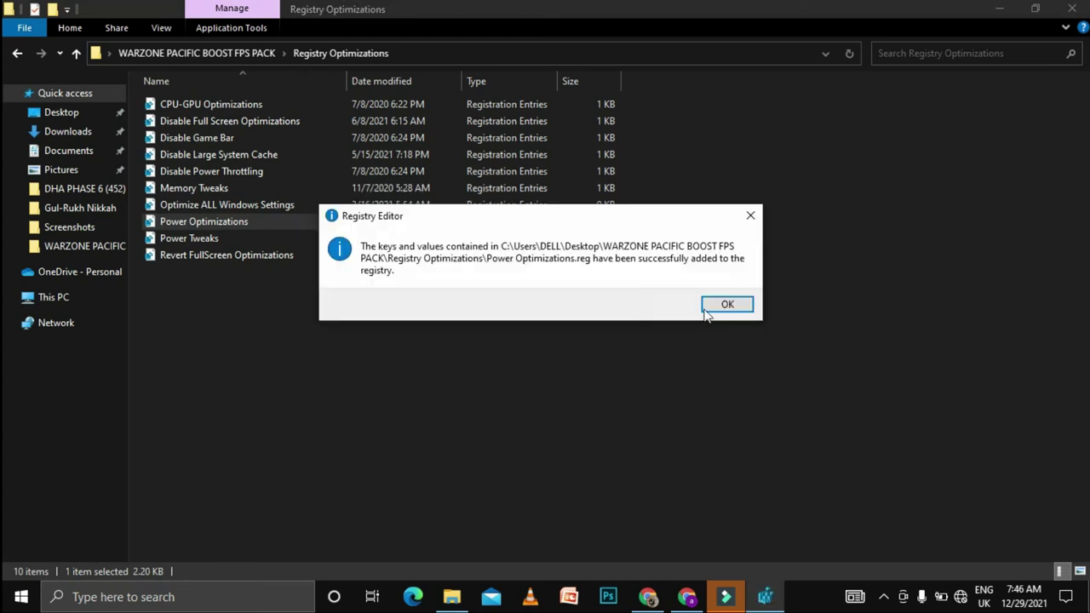
pyautogui.click(726, 304)
pyautogui.doubleClick(187, 240)
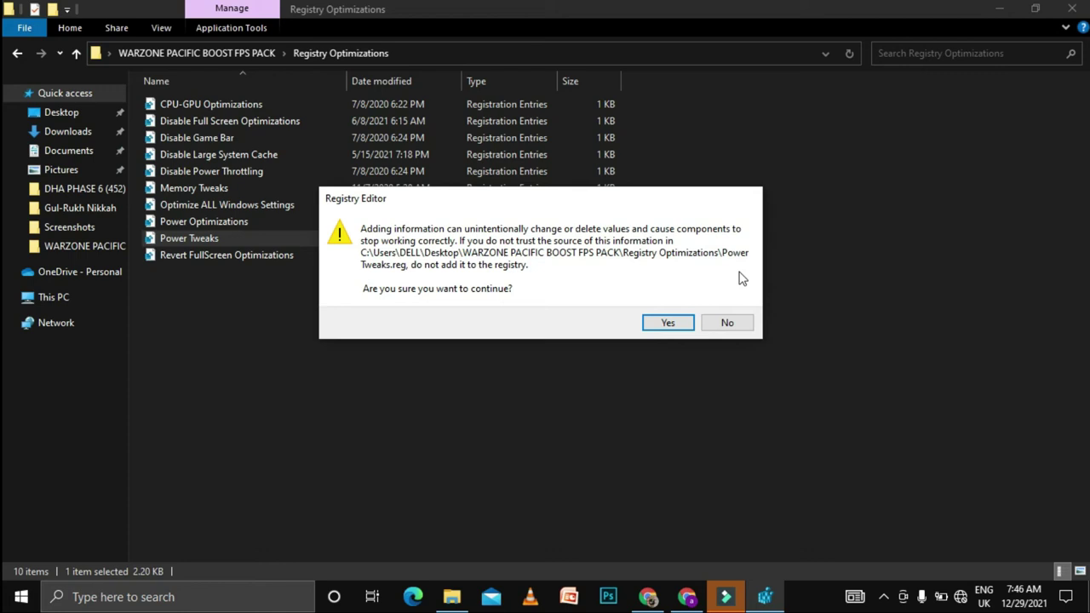
pyautogui.click(659, 322)
pyautogui.click(725, 296)
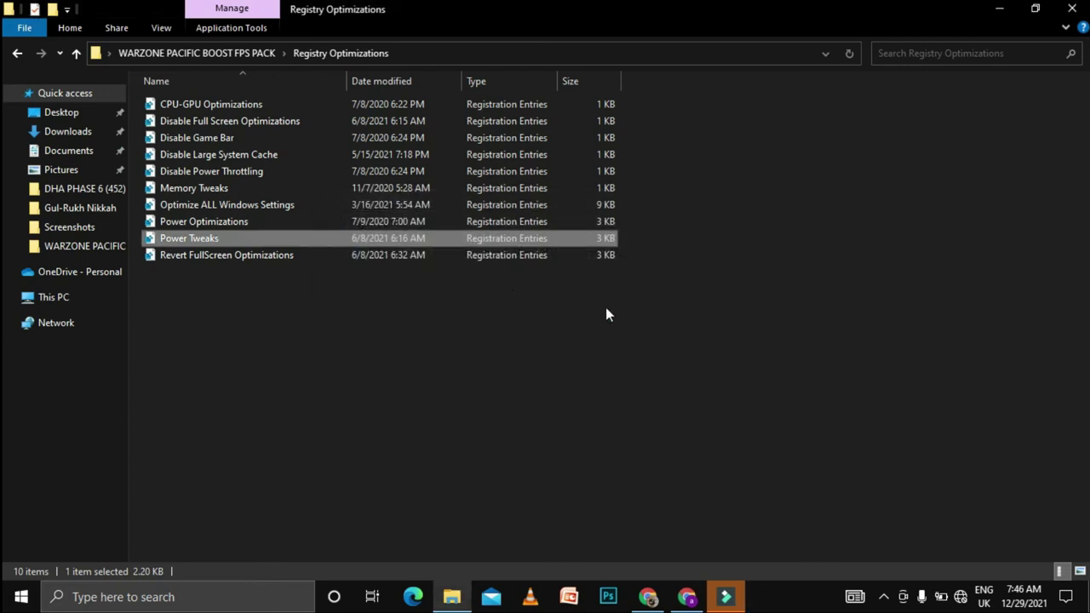
# - Add the Revert FullScreen Optimizations registry file to the registry
pyautogui.doubleClick(245, 255)
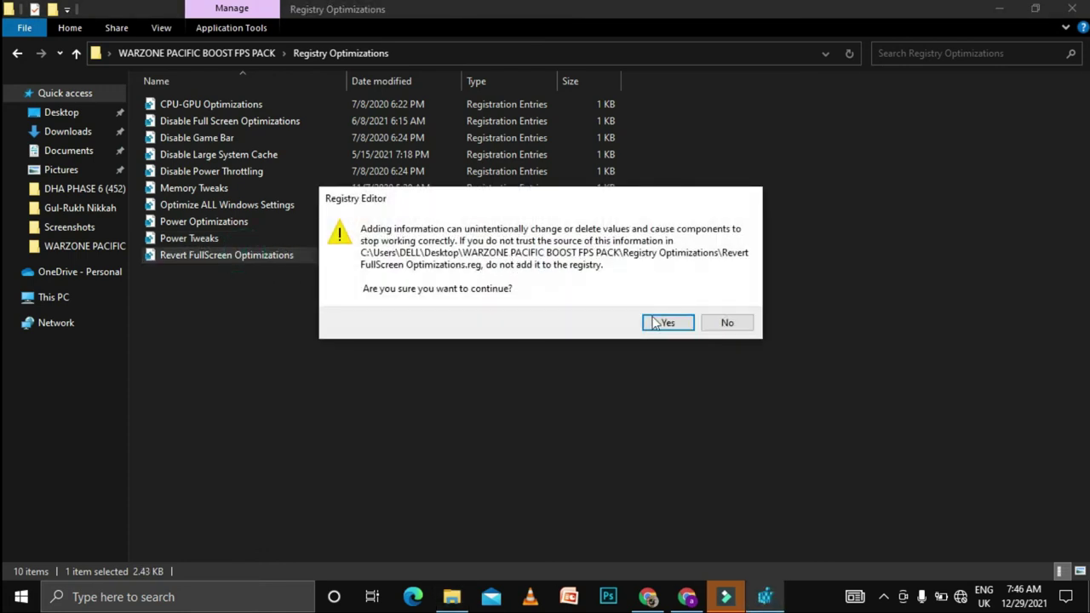
pyautogui.click(658, 323)
pyautogui.click(722, 302)
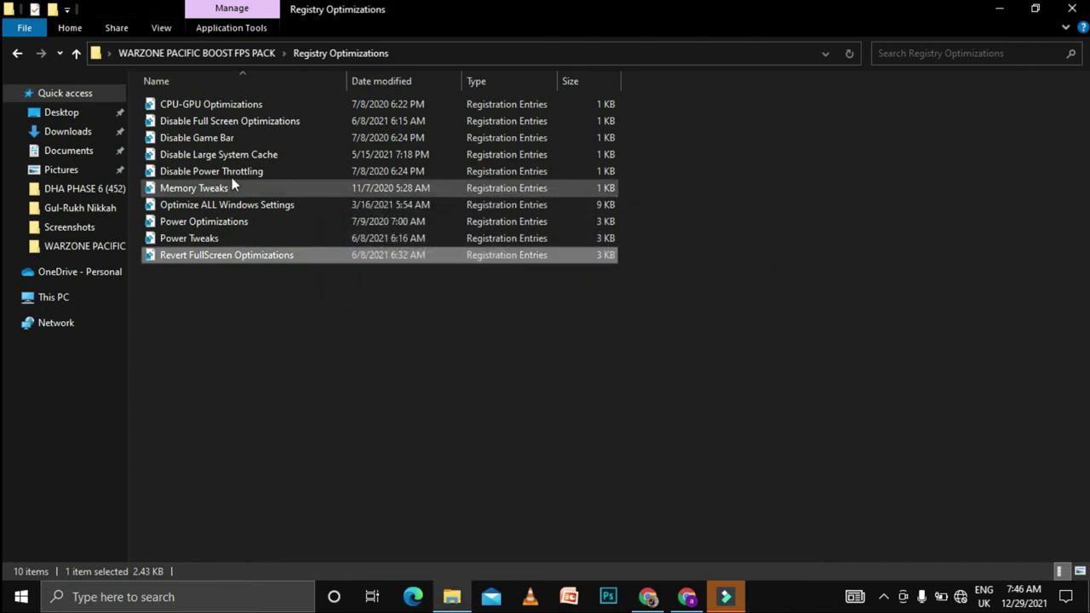
# - Add the WARZONE PACIFIC High registry file from the pack's WARZONE PACIFIC folder to the registry
pyautogui.click(15, 53)
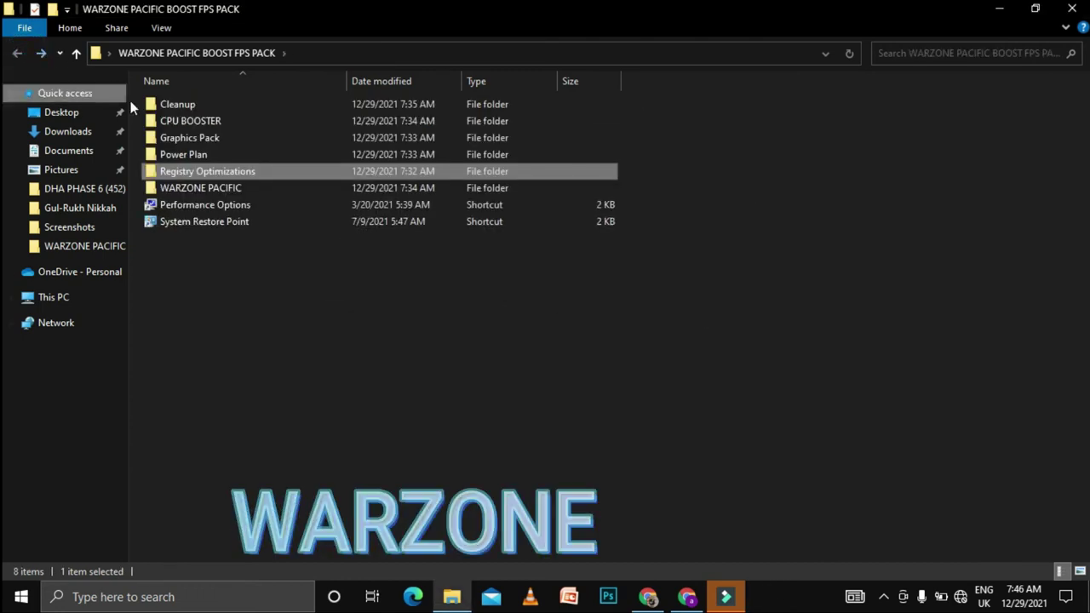
pyautogui.doubleClick(210, 191)
pyautogui.doubleClick(228, 107)
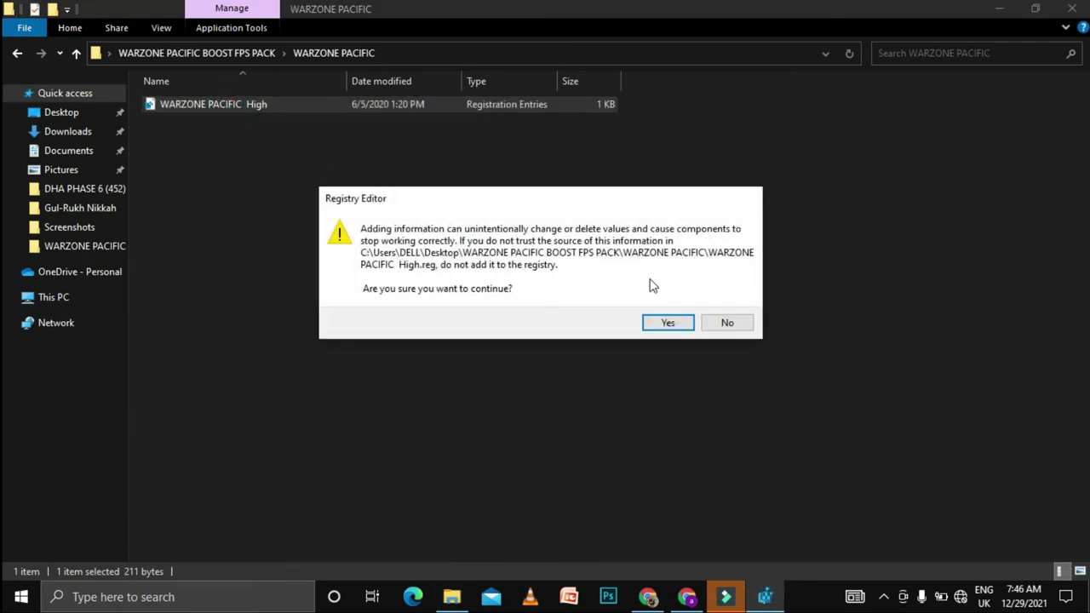
pyautogui.click(666, 321)
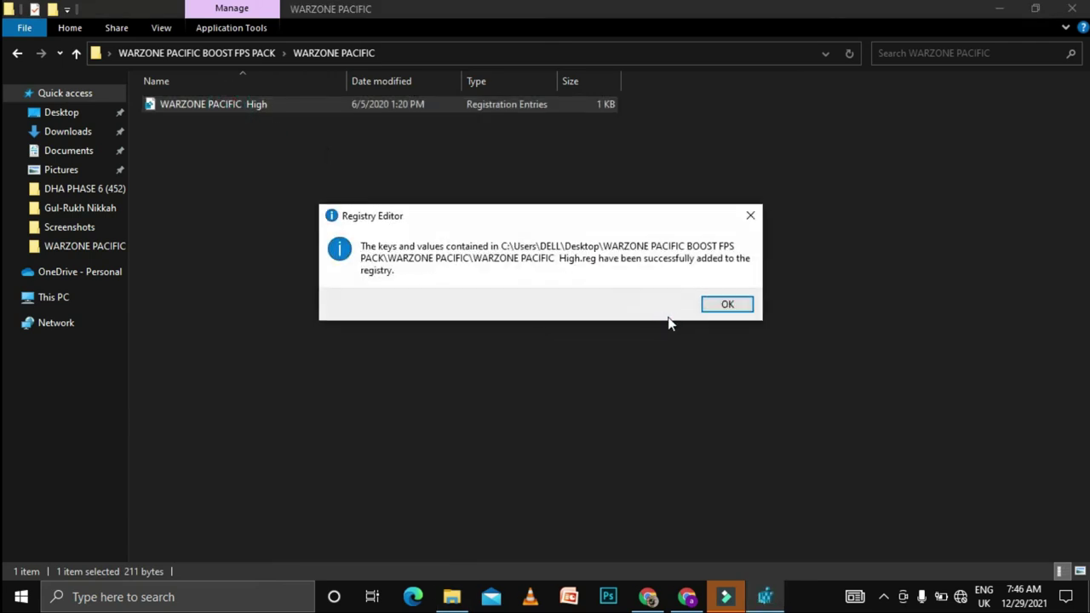
# - Return to the boost pack's main folder and set the Windows visual effects to Adjust for best performance through its Performance Options shortcut
pyautogui.click(727, 304)
pyautogui.click(17, 53)
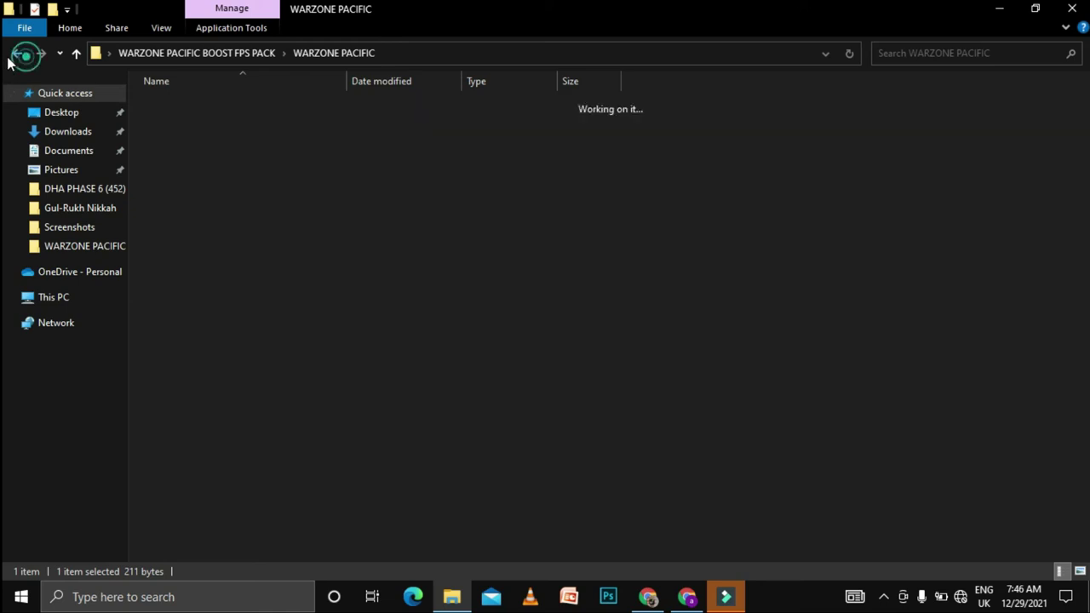
pyautogui.doubleClick(198, 209)
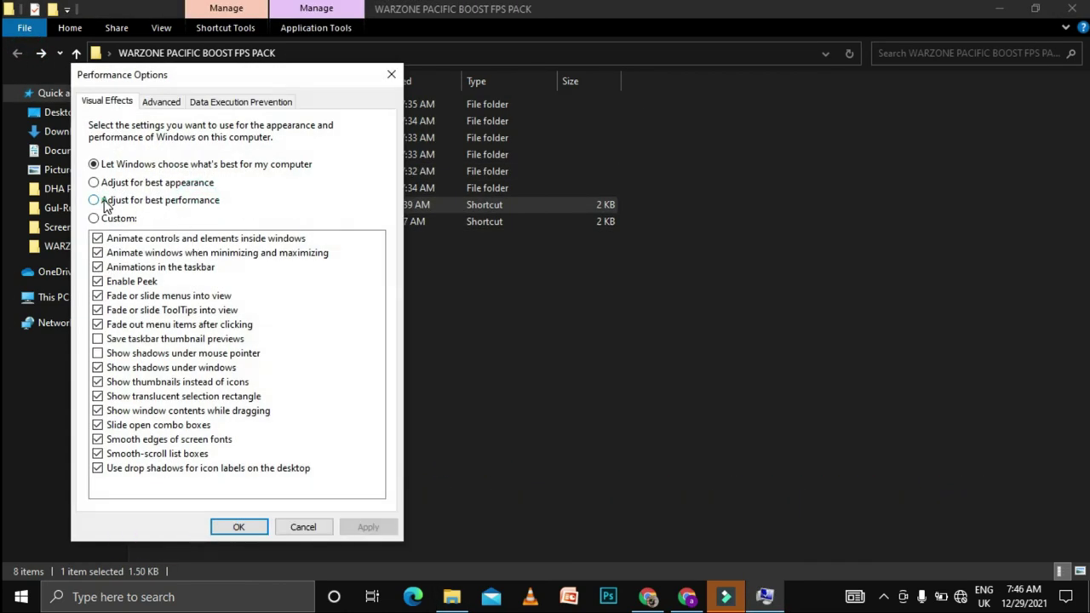
pyautogui.click(104, 203)
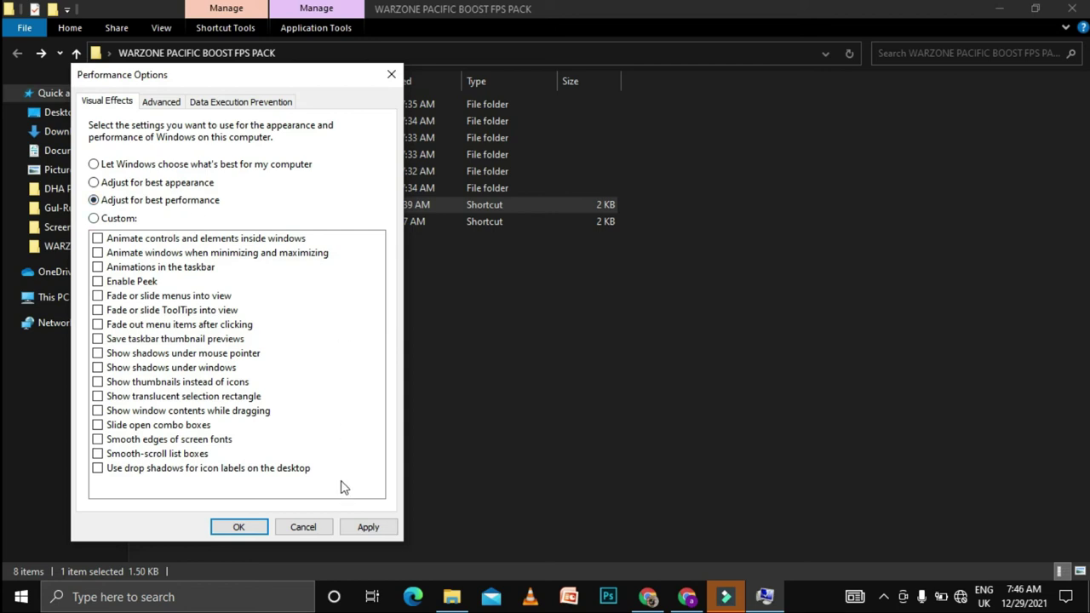
pyautogui.click(368, 524)
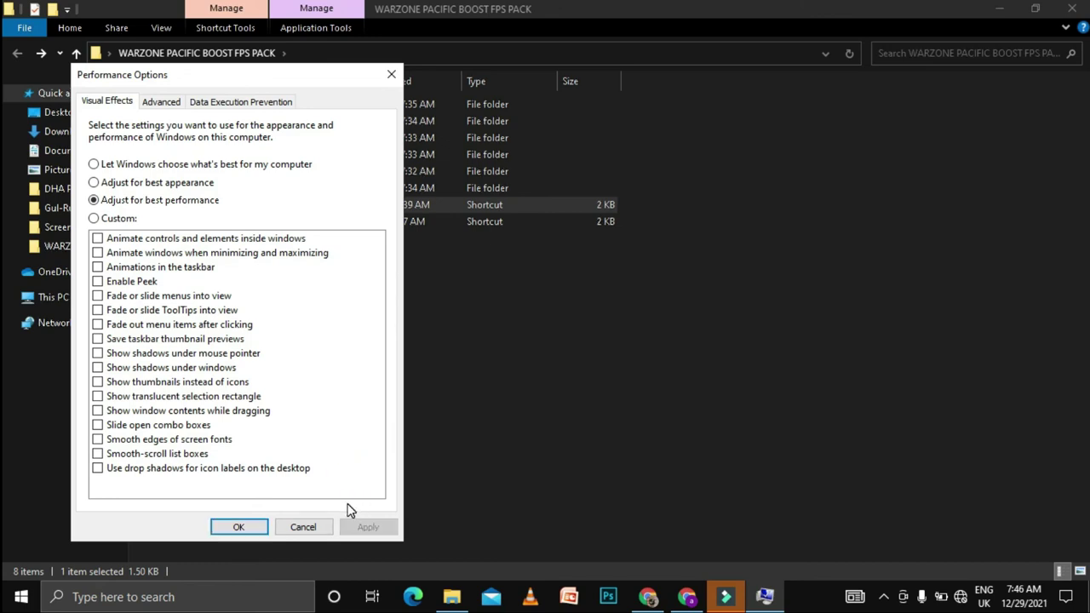
pyautogui.click(240, 527)
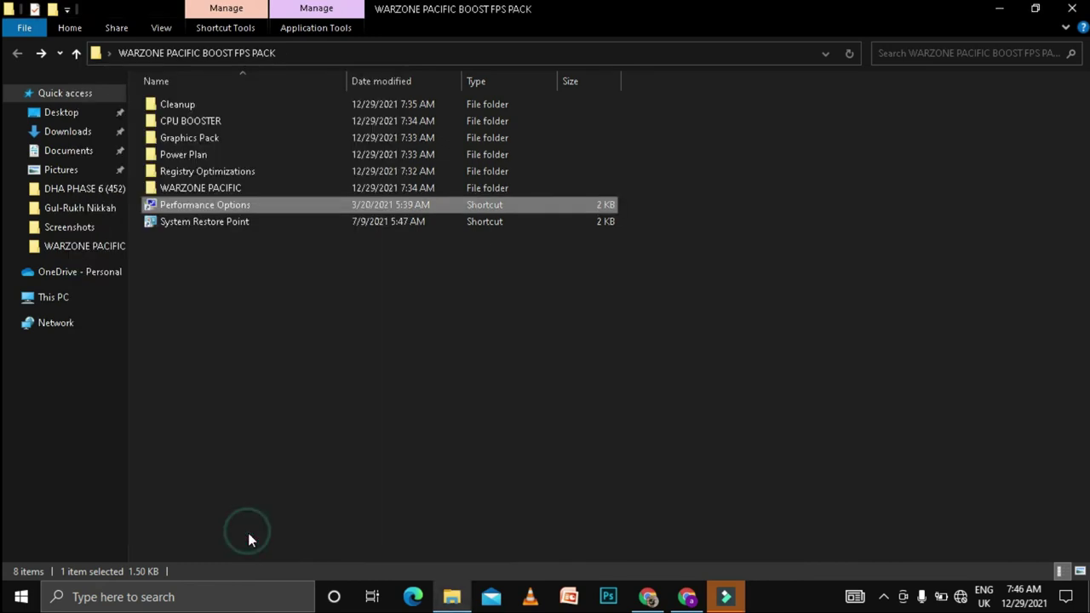
# - Create a restore point described as "warzone pacific" through the pack's System Restore Point shortcut, and close the pack folder
pyautogui.doubleClick(197, 223)
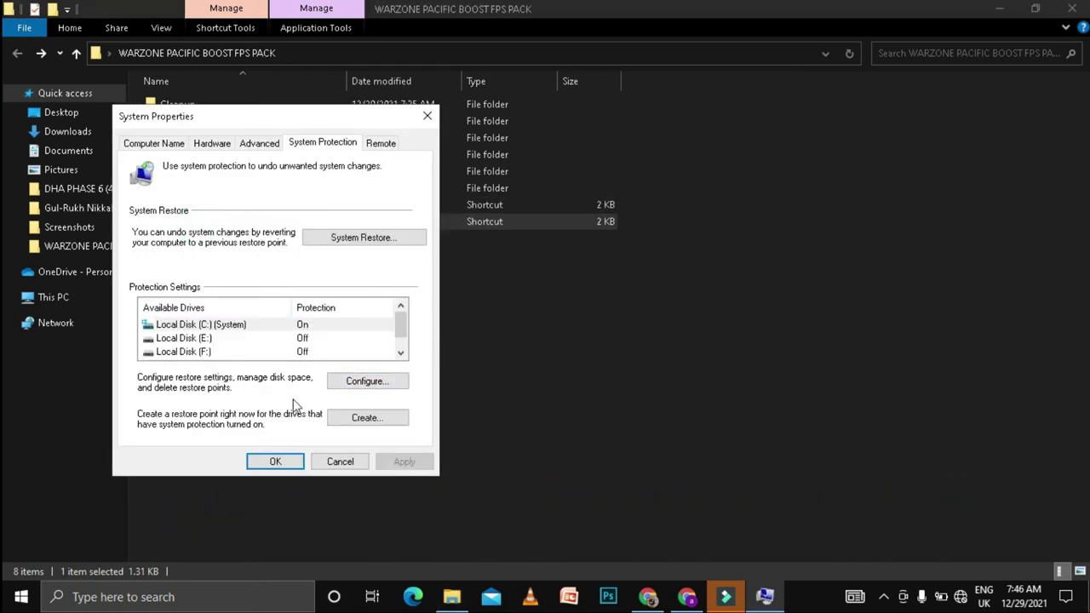
pyautogui.click(362, 421)
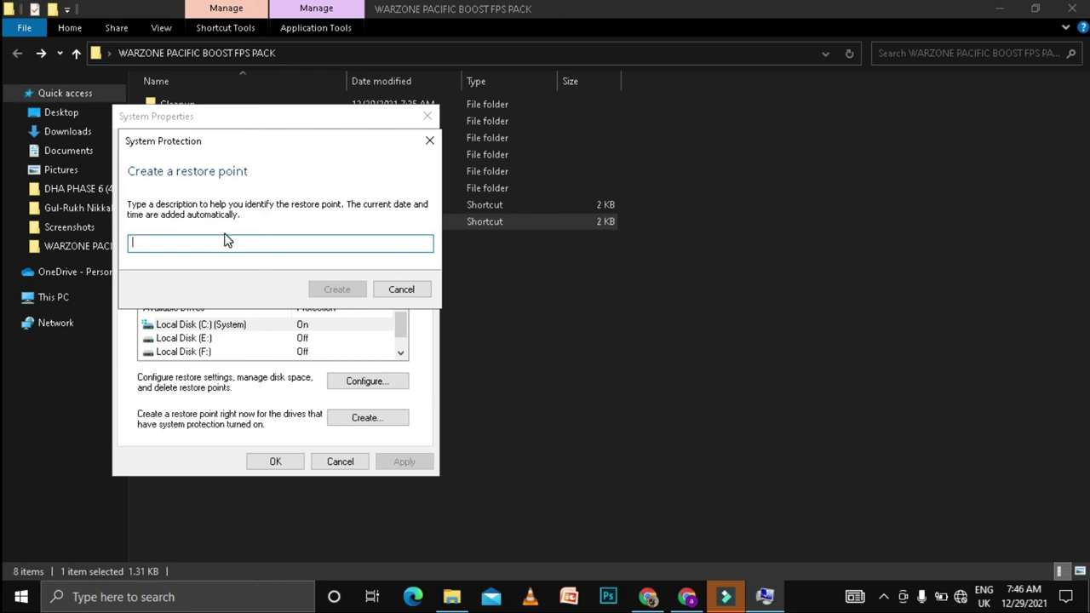
pyautogui.write('warzone pacific')
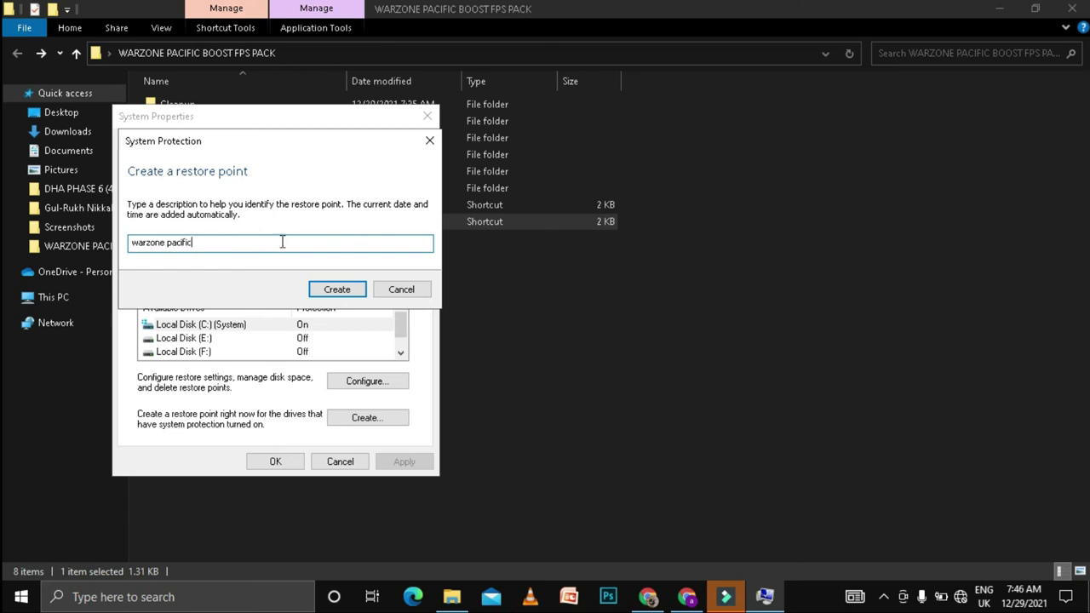
pyautogui.click(332, 291)
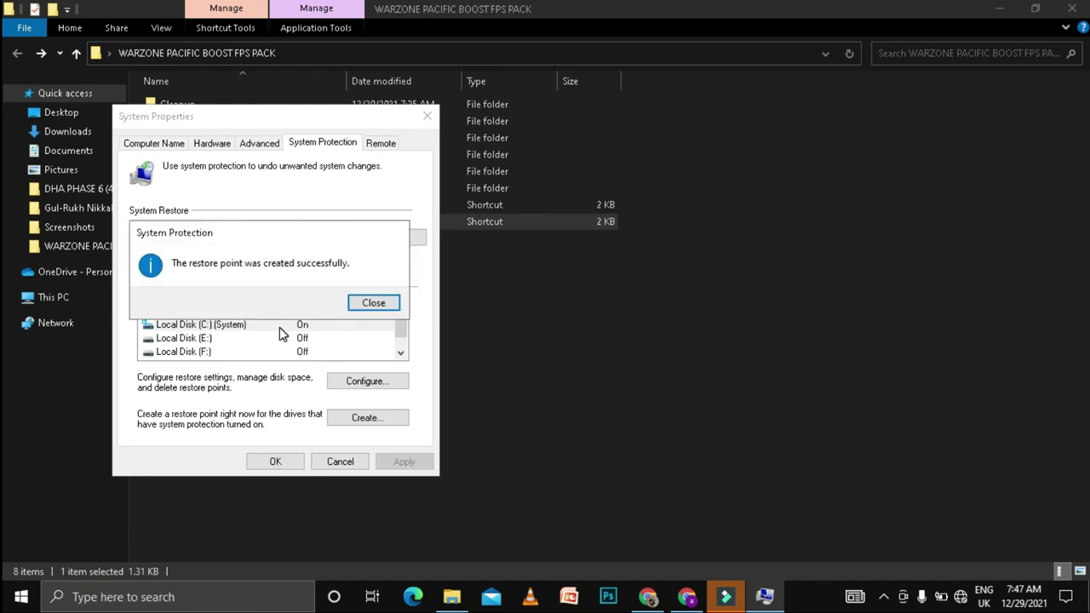
pyautogui.click(358, 307)
pyautogui.click(275, 461)
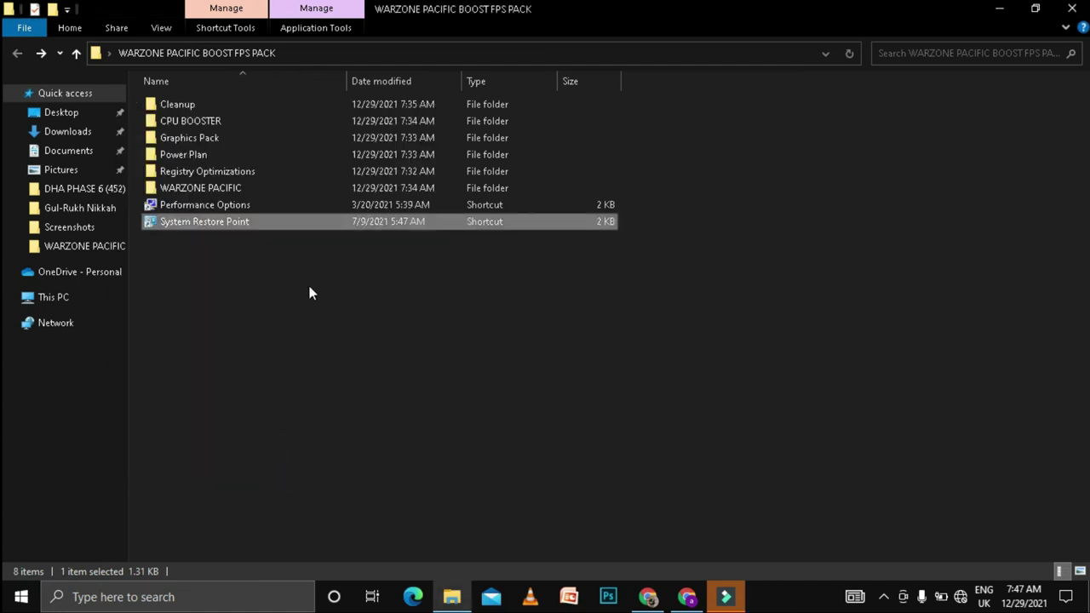
pyautogui.click(1072, 8)
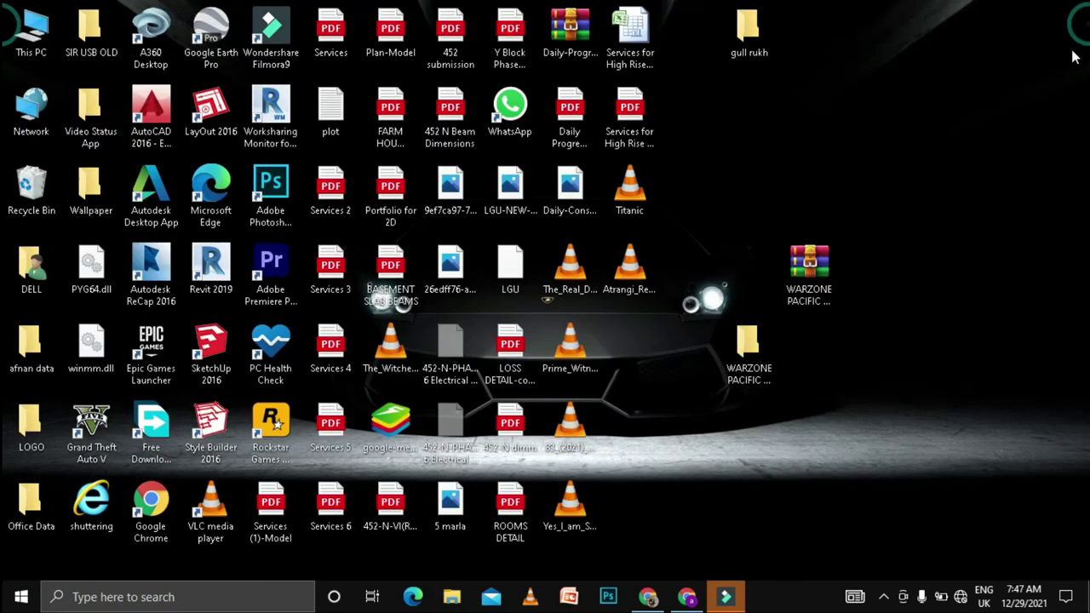